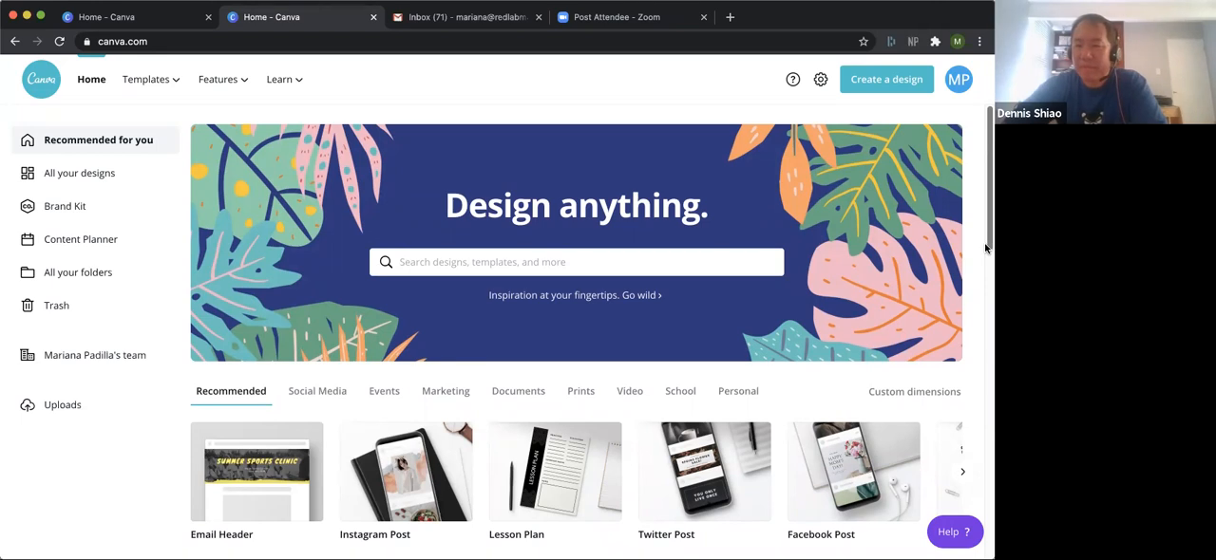
Create a new blank Instagram Post design from the recommended formats on the home page.
scroll(986, 247, "down", 2)
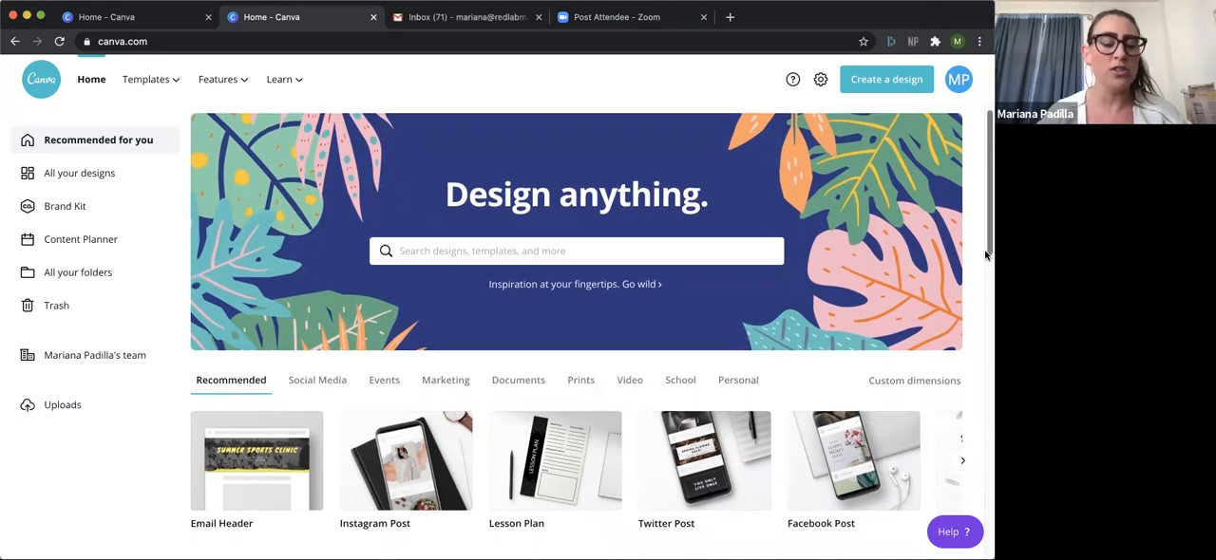
scroll(975, 298, "down", 2)
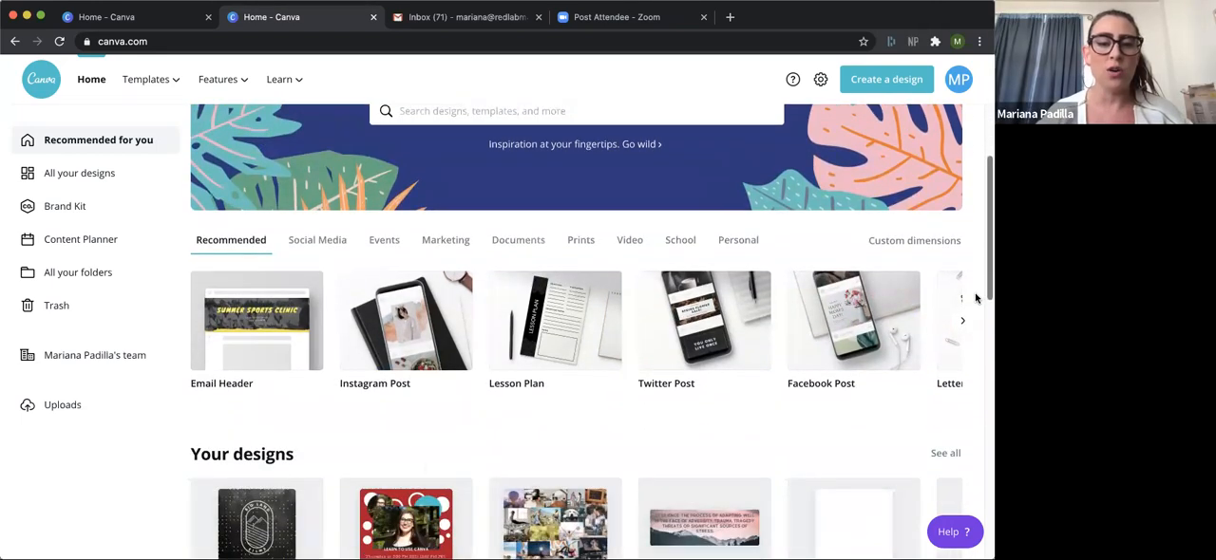
scroll(975, 299, "down", 2)
scroll(975, 318, "up", 1)
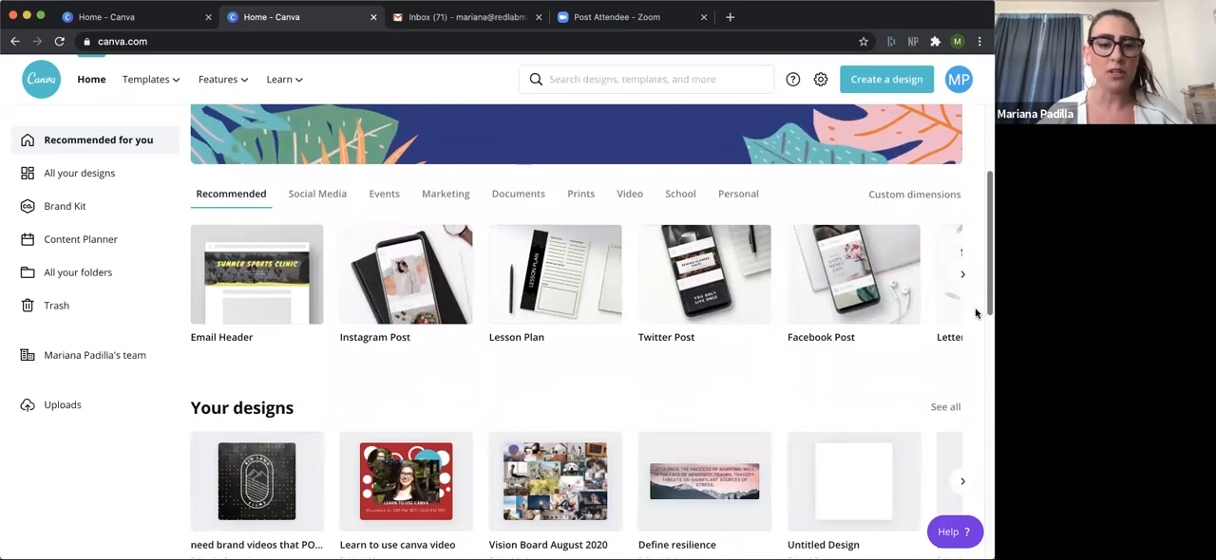
scroll(975, 321, "down", 2)
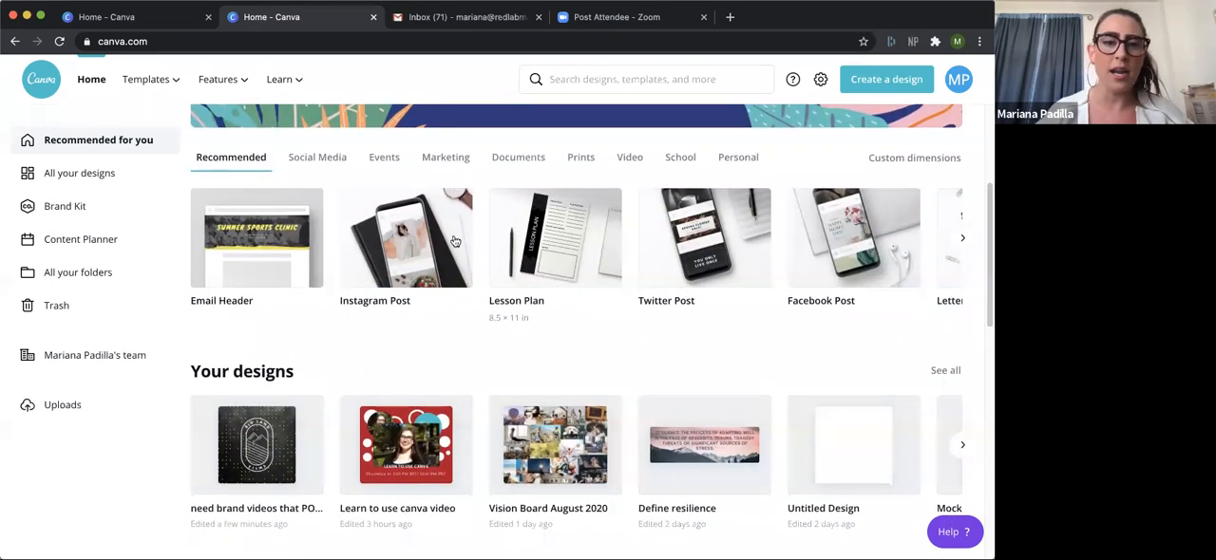
left_click(410, 236)
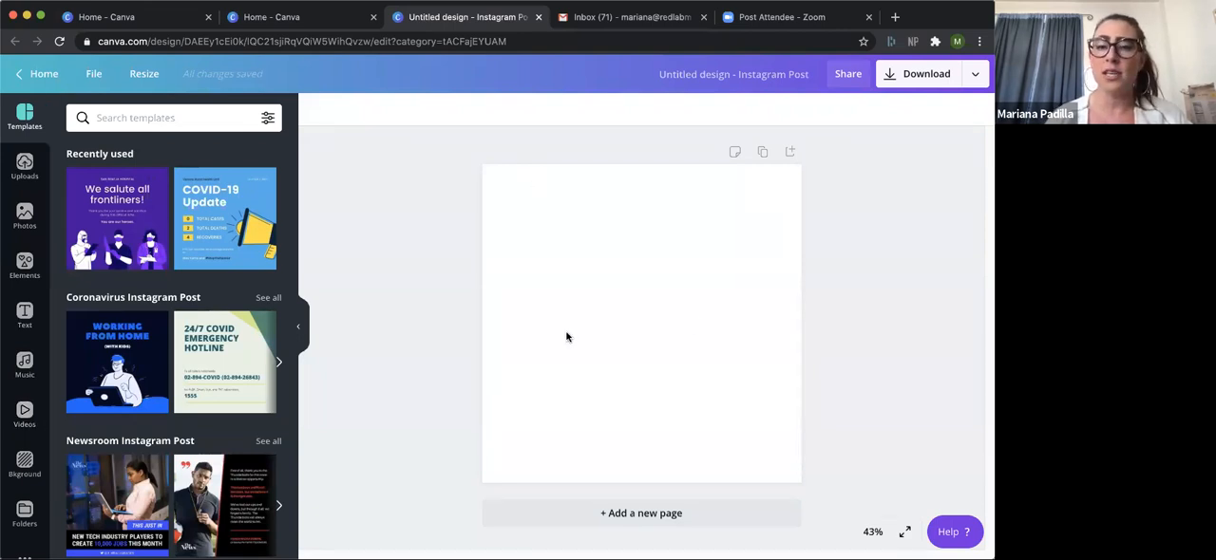
Browse the stock video categories and show all videos in the Cities category.
left_click(26, 418)
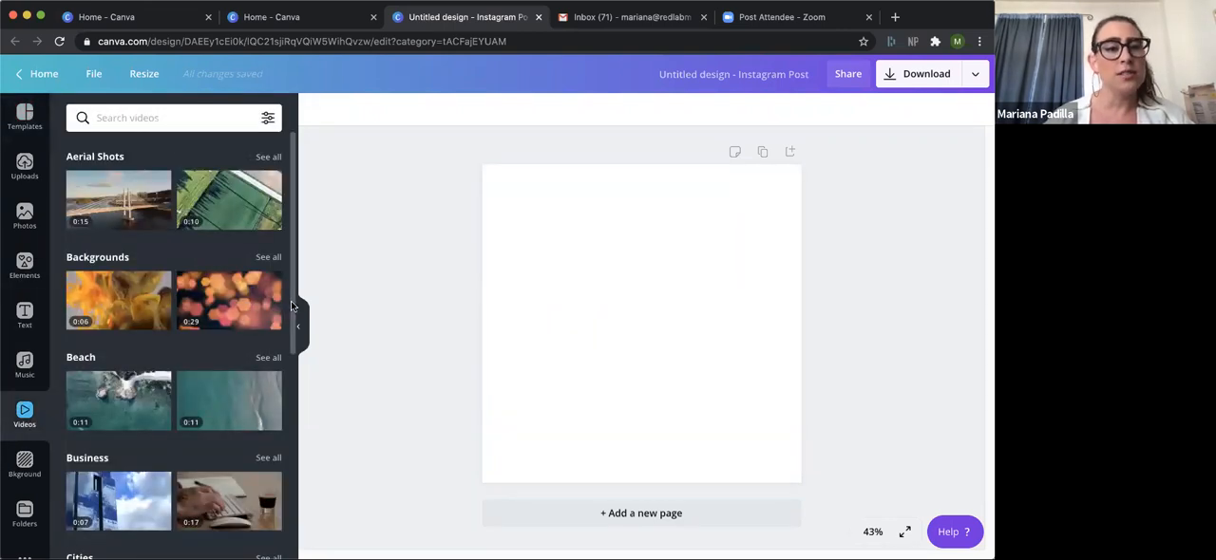
left_click_drag(293, 306, 276, 418)
scroll(275, 418, "down", 7)
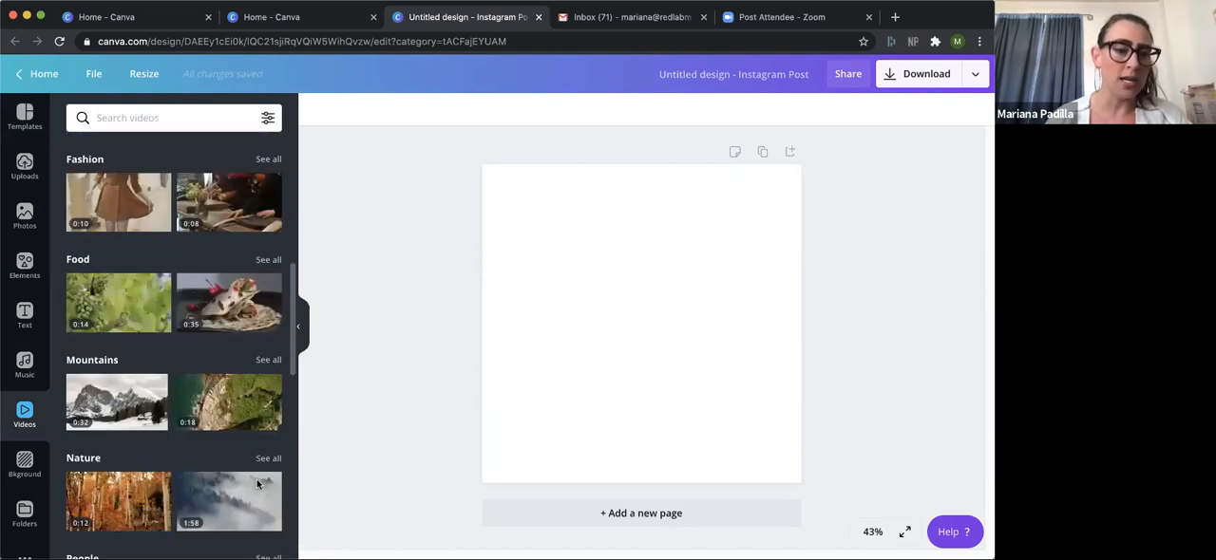
scroll(277, 398, "up", 7)
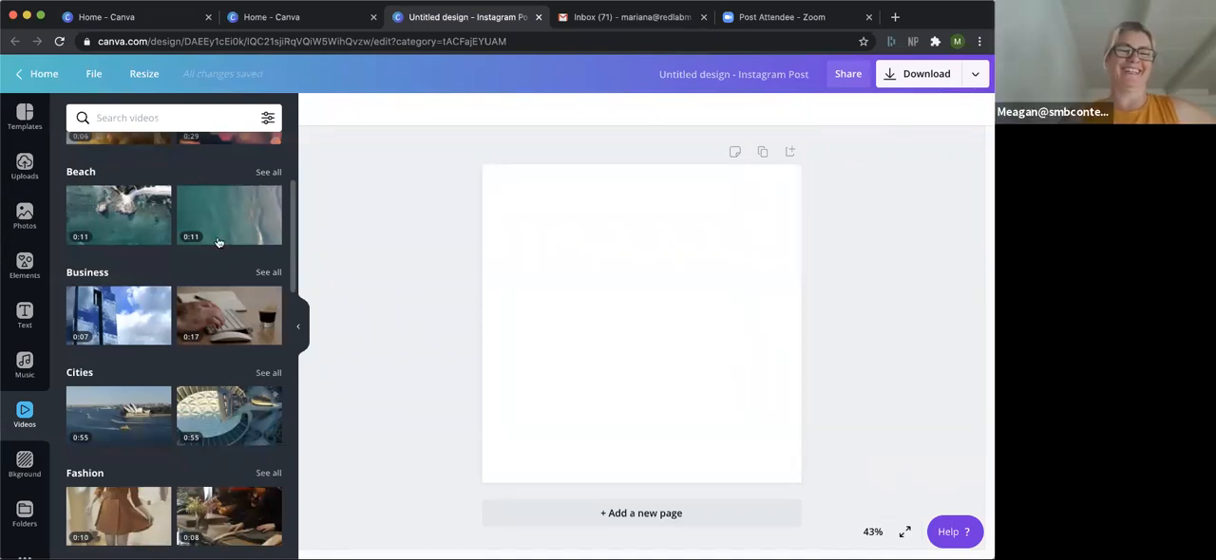
left_click(268, 372)
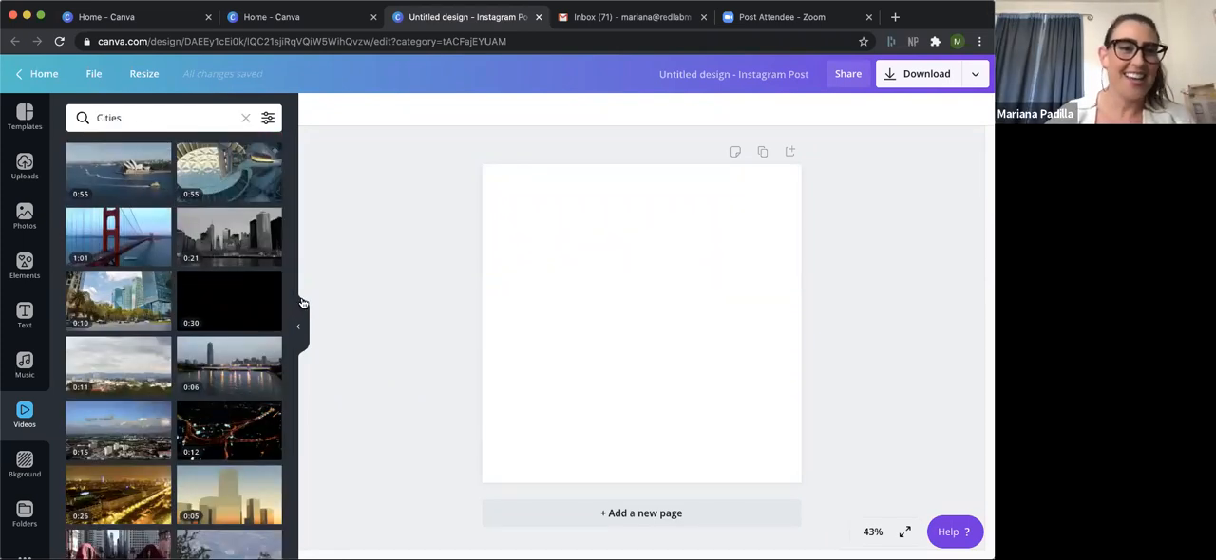
Add the Sydney Opera House harbour video and enlarge it to span the full width along the page's top edge.
left_click(117, 172)
left_click_drag(727, 311, 697, 222)
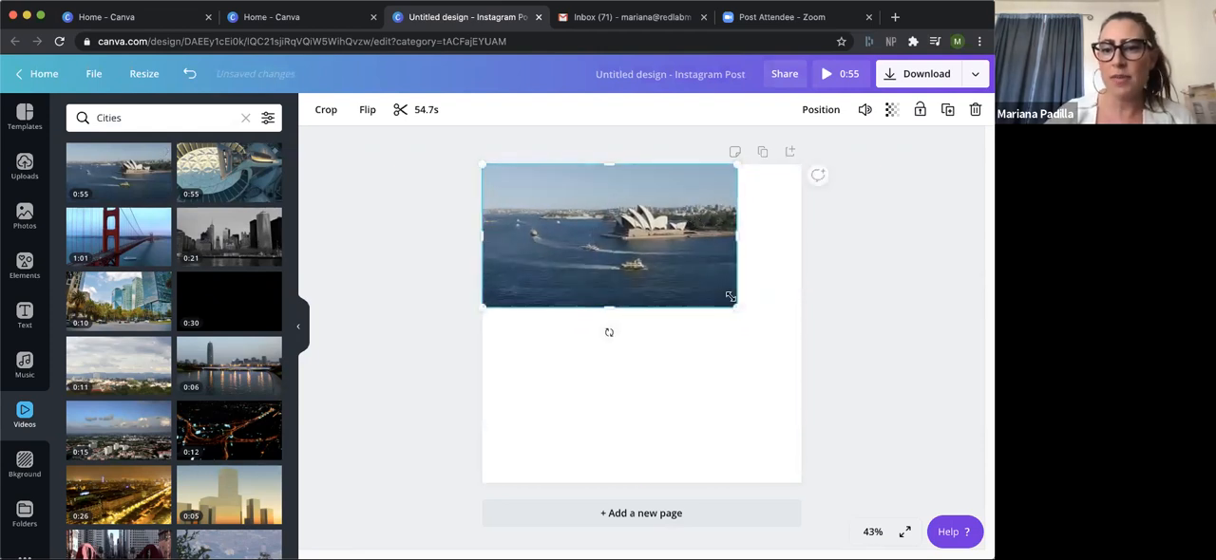
mouse_move(801, 329)
left_mouse_down()
mouse_move(823, 336)
mouse_move(802, 333)
left_mouse_up()
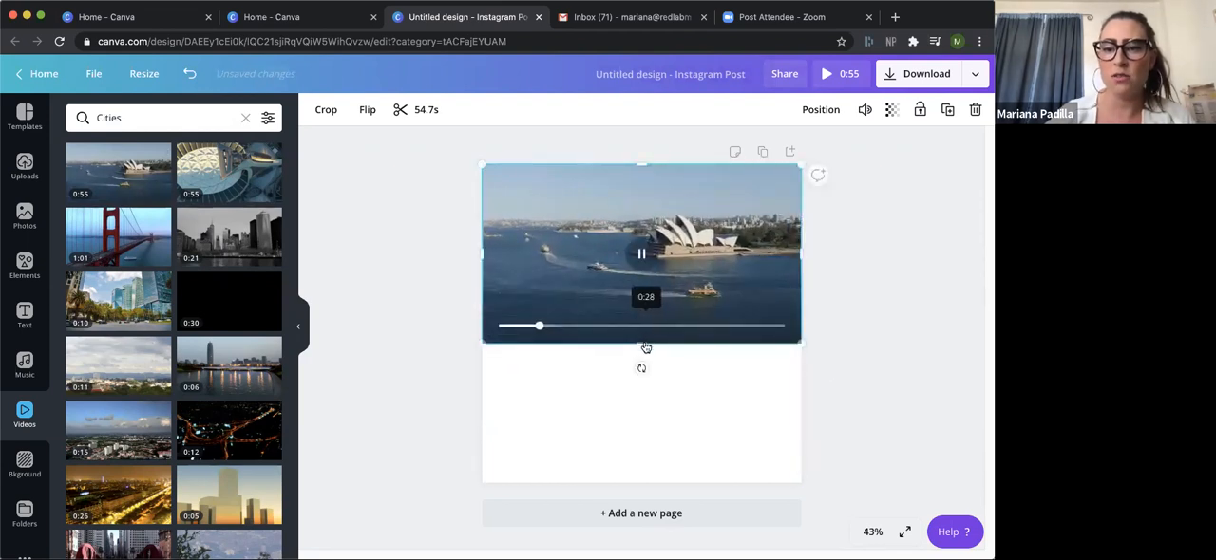
left_click(694, 362)
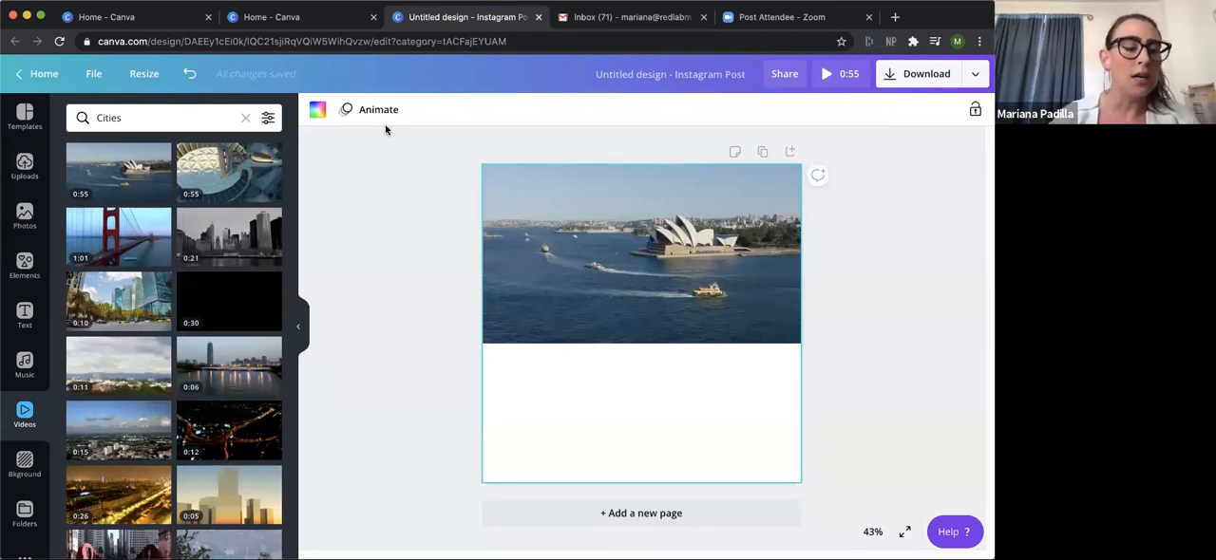
Return to the home page, open the "need brand videos that POP?" design and preview its animation.
left_click(59, 82)
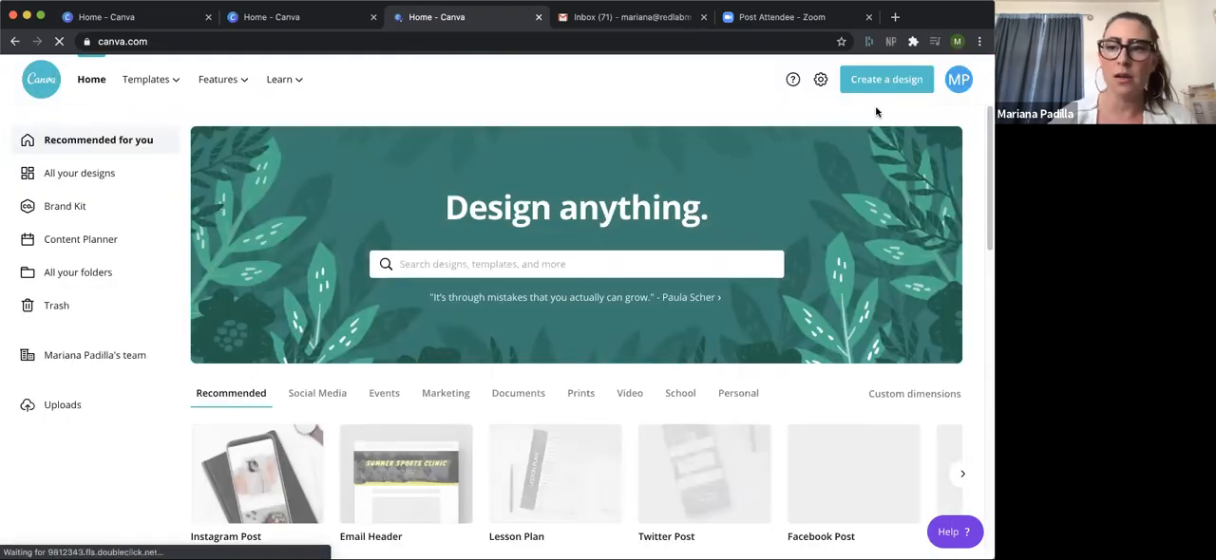
scroll(964, 253, "down", 5)
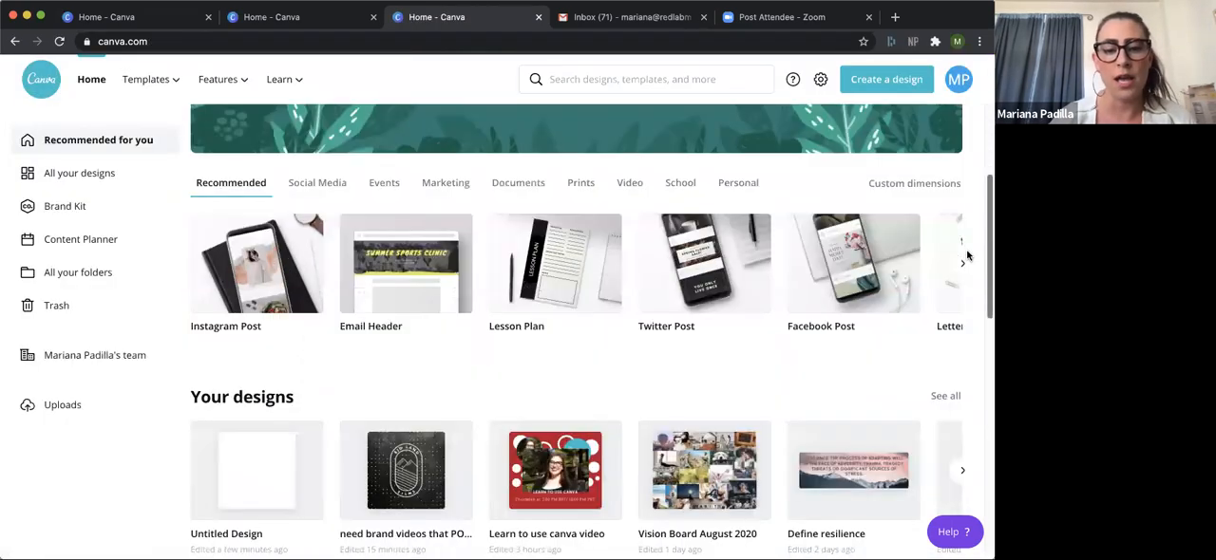
left_click(430, 385)
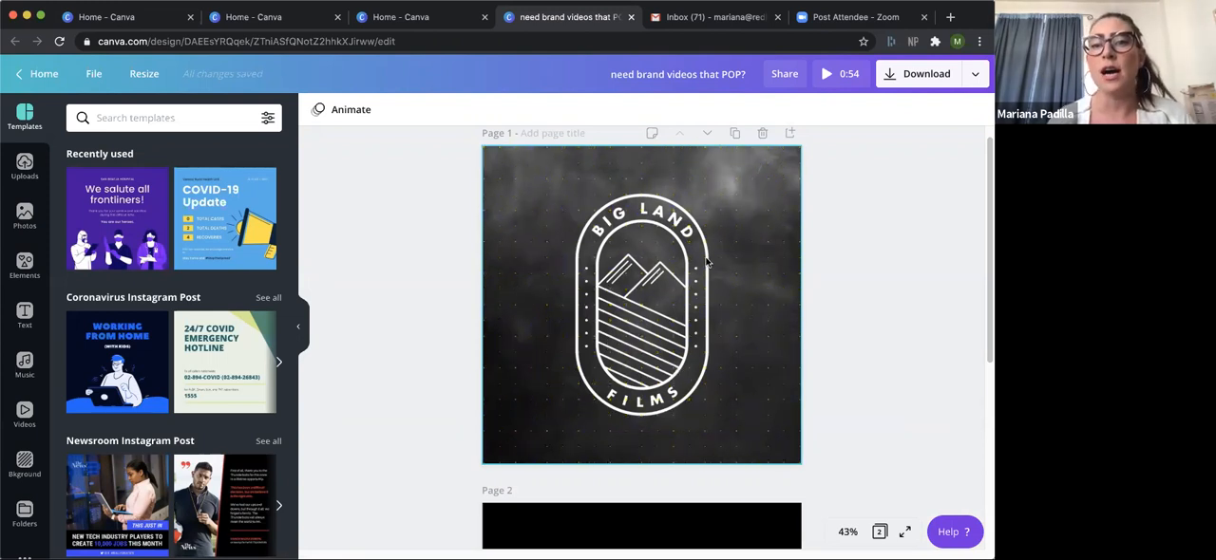
left_click(825, 76)
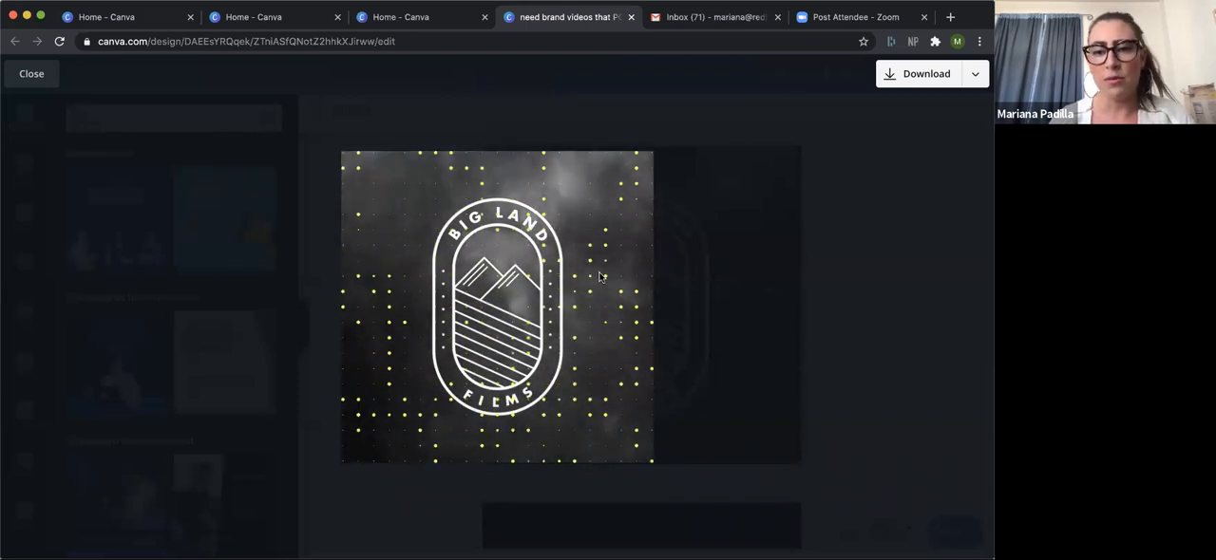
left_click(838, 271)
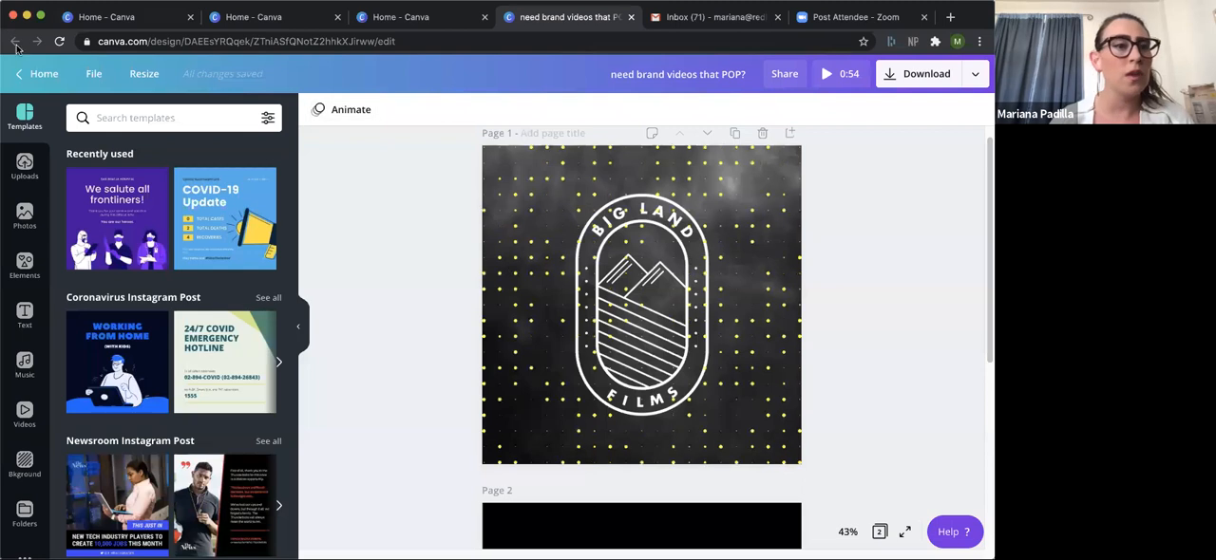
Return to the home page, browse further through the existing designs and open the "Plastic pollution" design.
left_click(40, 73)
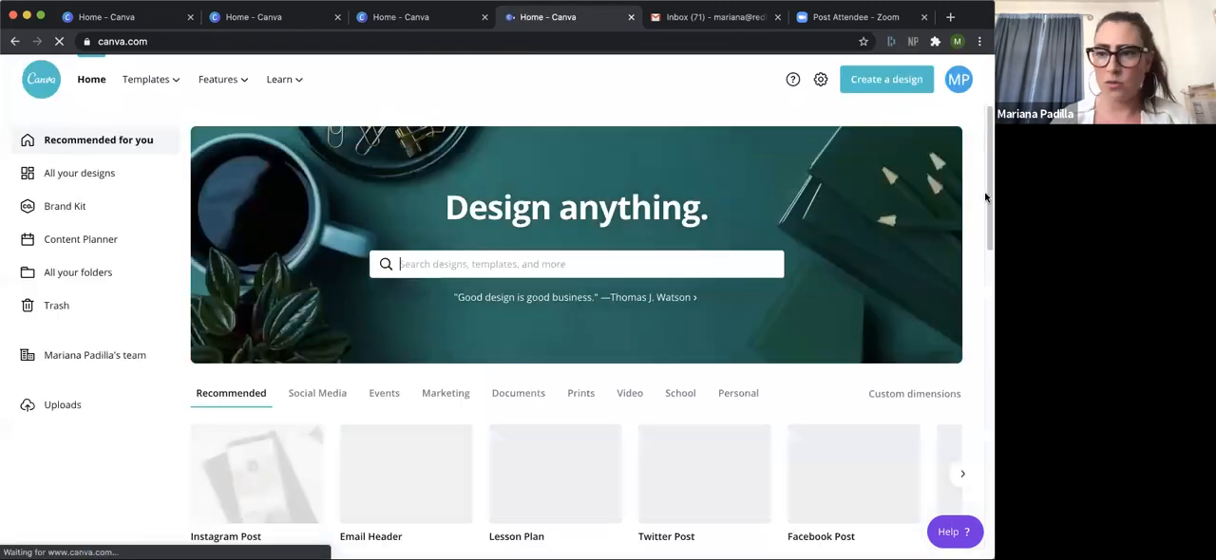
left_click_drag(985, 205, 976, 320)
left_click(960, 302)
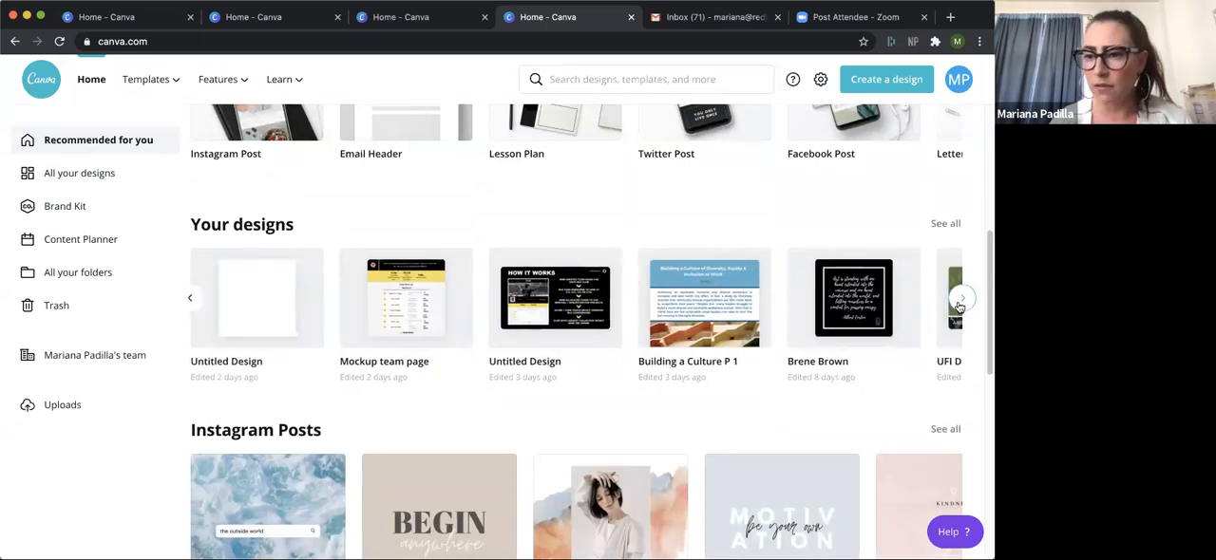
left_click(961, 301)
left_click(960, 301)
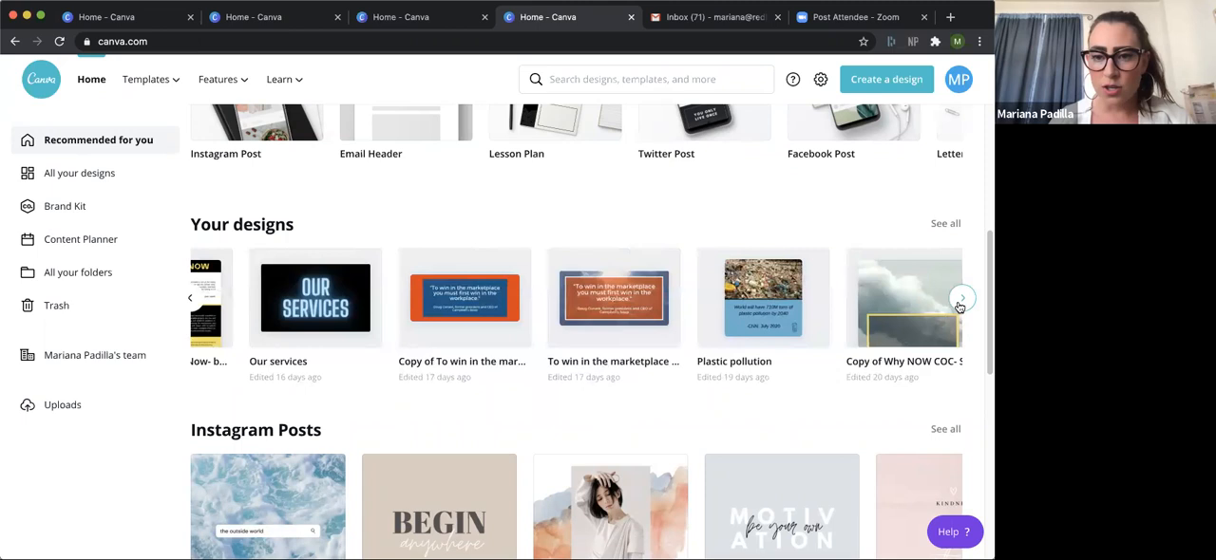
left_click(961, 301)
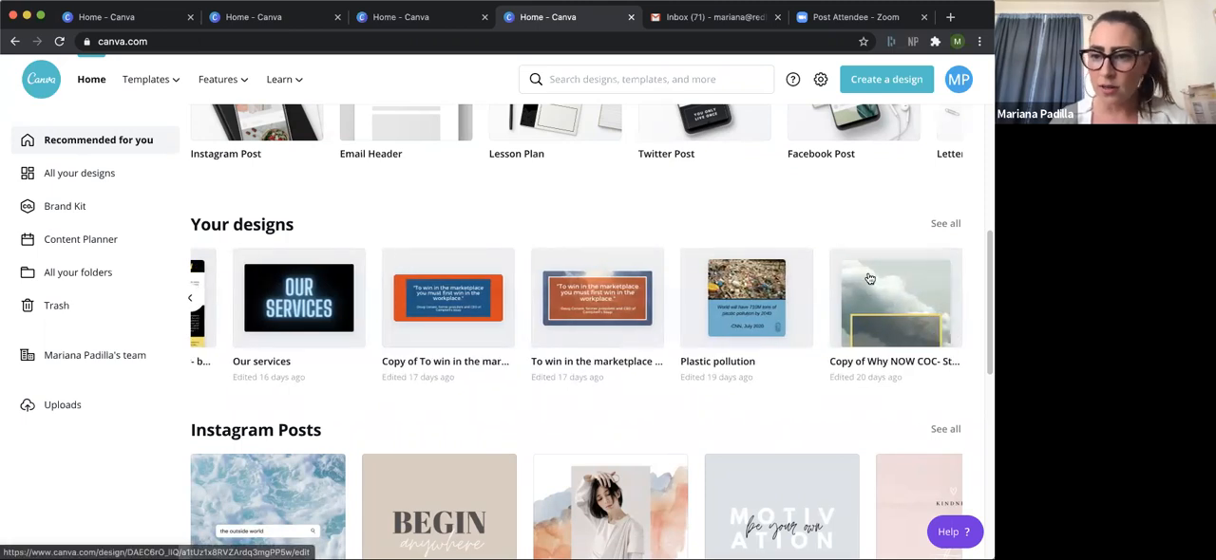
left_click(689, 305)
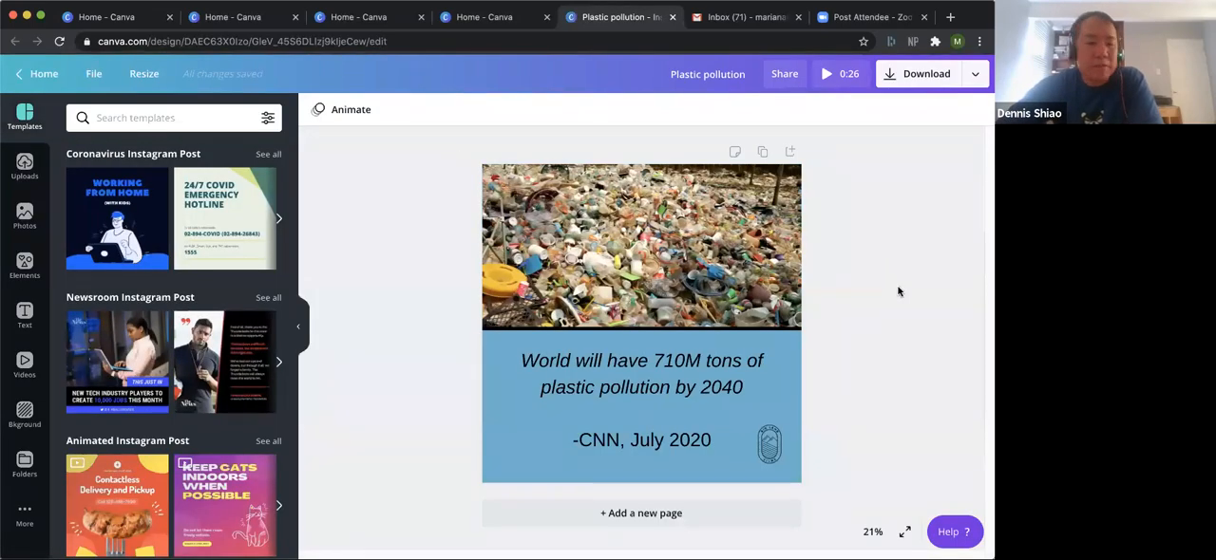
Return to the home page, browse the existing designs and open the "Brene Brown" quote design.
left_click(46, 75)
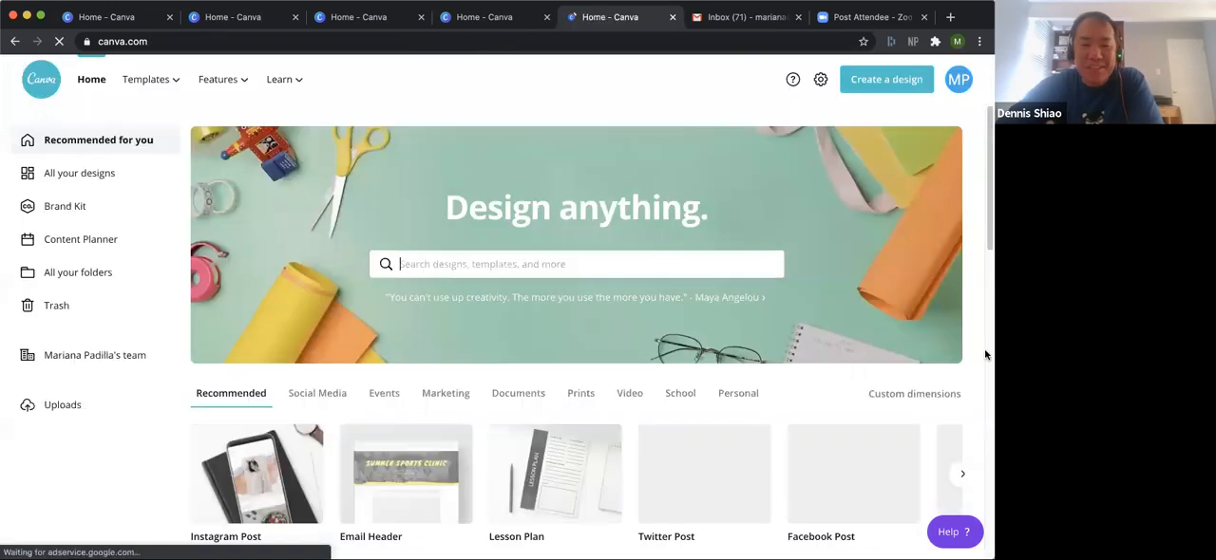
left_click_drag(985, 209, 979, 343)
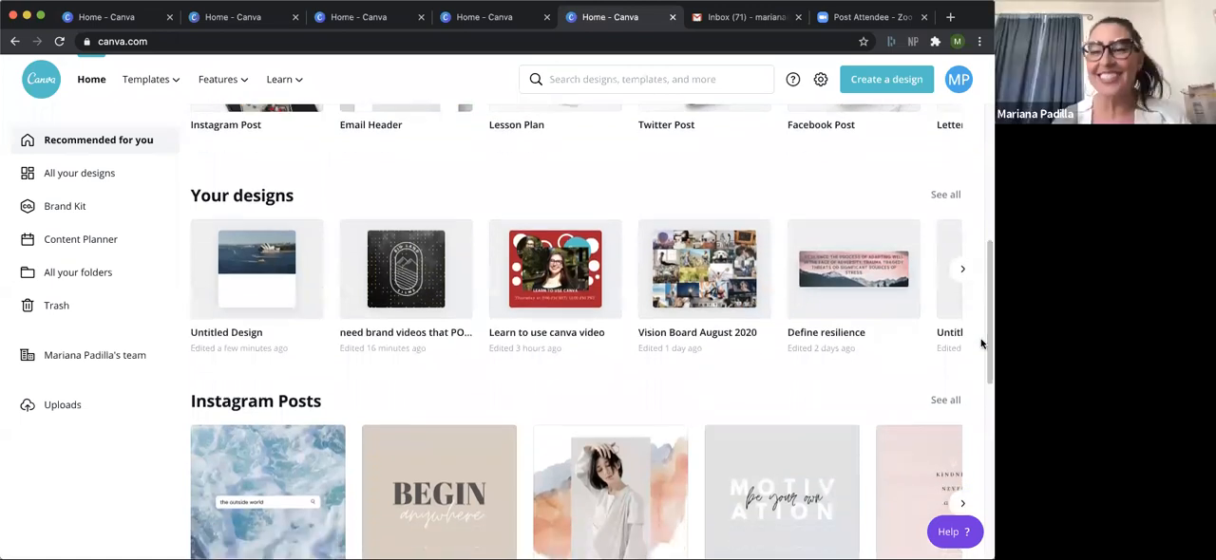
left_click(962, 273)
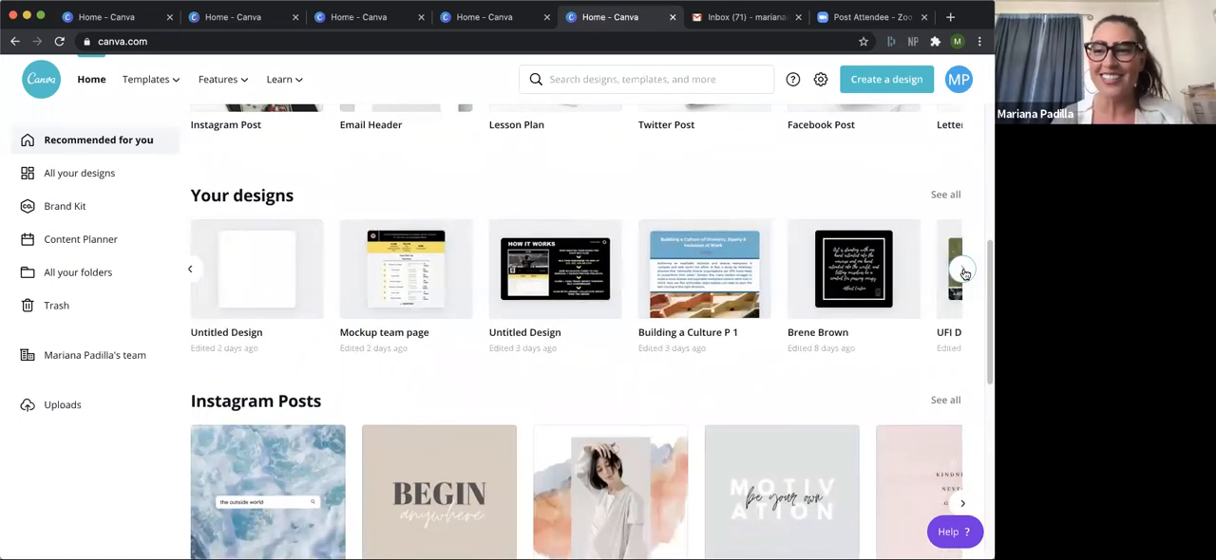
left_click(964, 273)
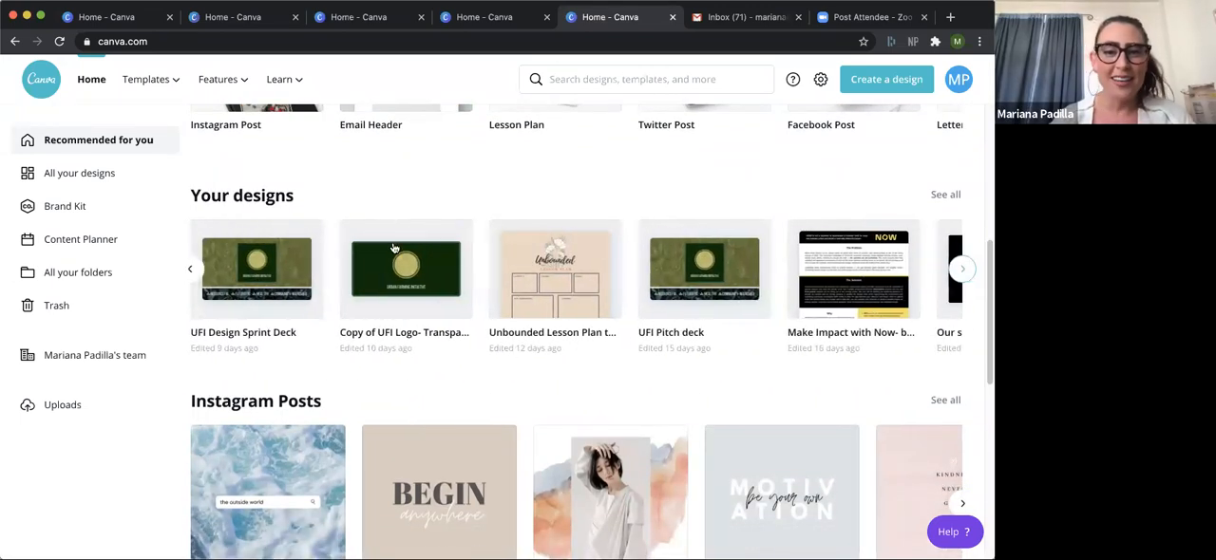
left_click(189, 273)
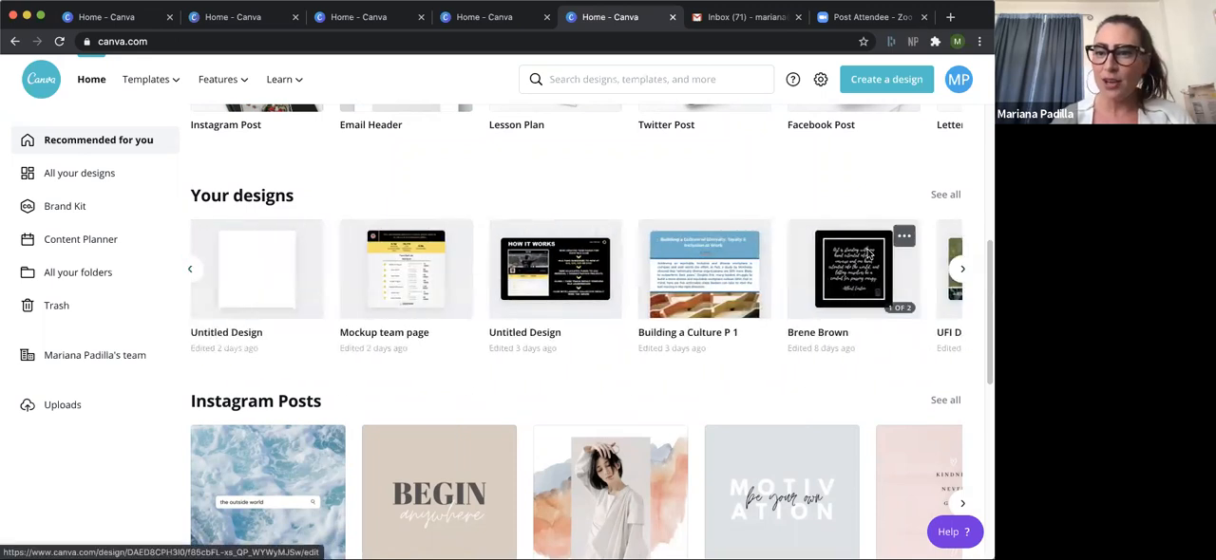
left_click(867, 254)
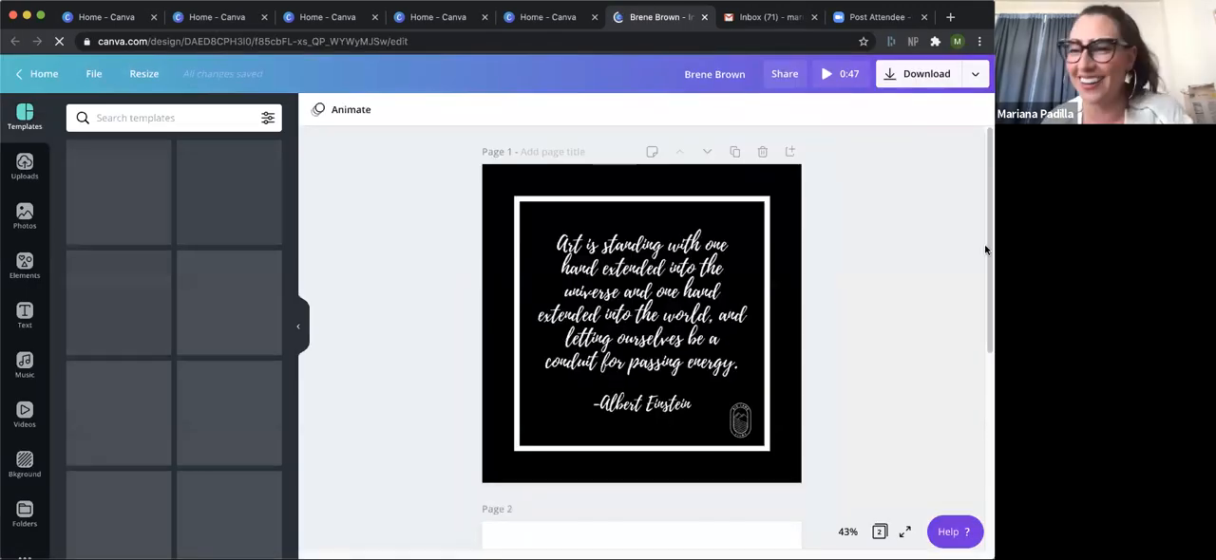
mouse_move(986, 253)
left_mouse_down()
mouse_move(959, 508)
mouse_move(975, 245)
left_mouse_up()
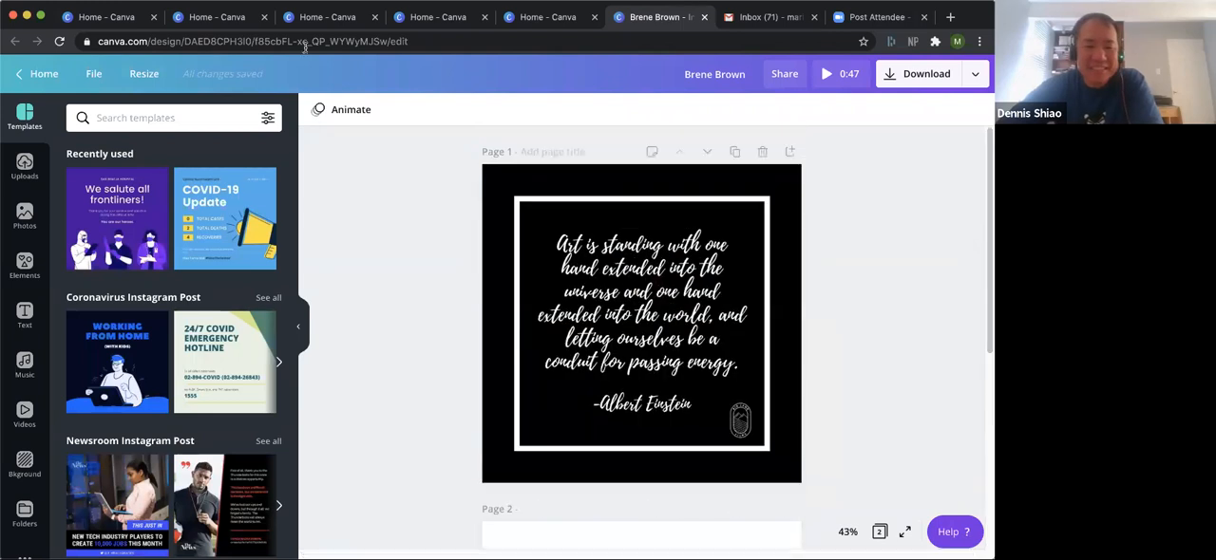
Return to the home page and reopen the untitled Instagram post containing the Sydney Opera House video.
left_click(21, 75)
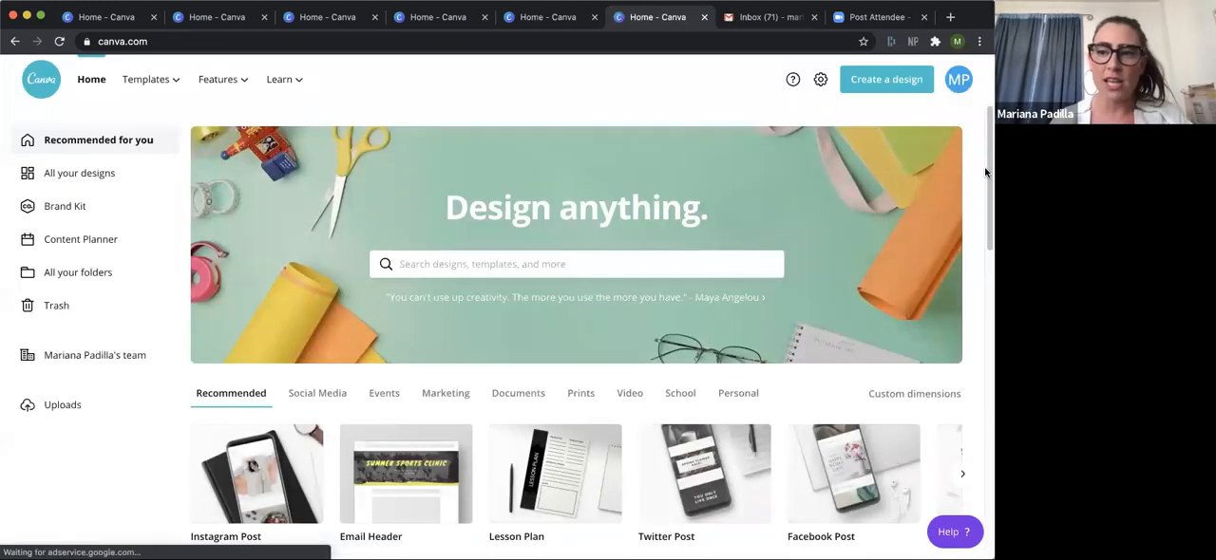
left_click_drag(985, 173, 964, 270)
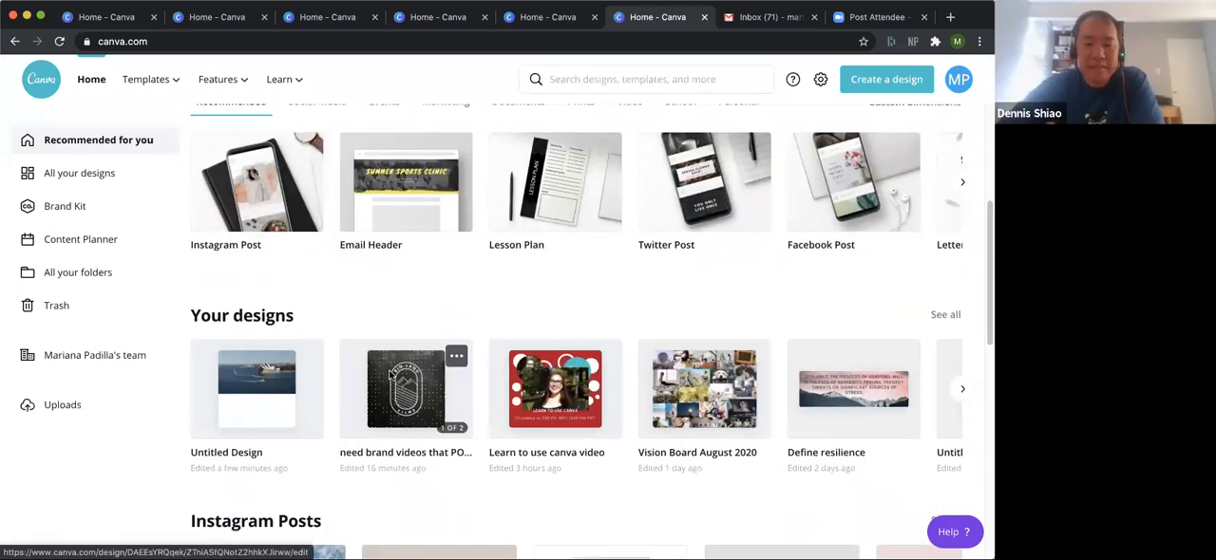
left_click(287, 400)
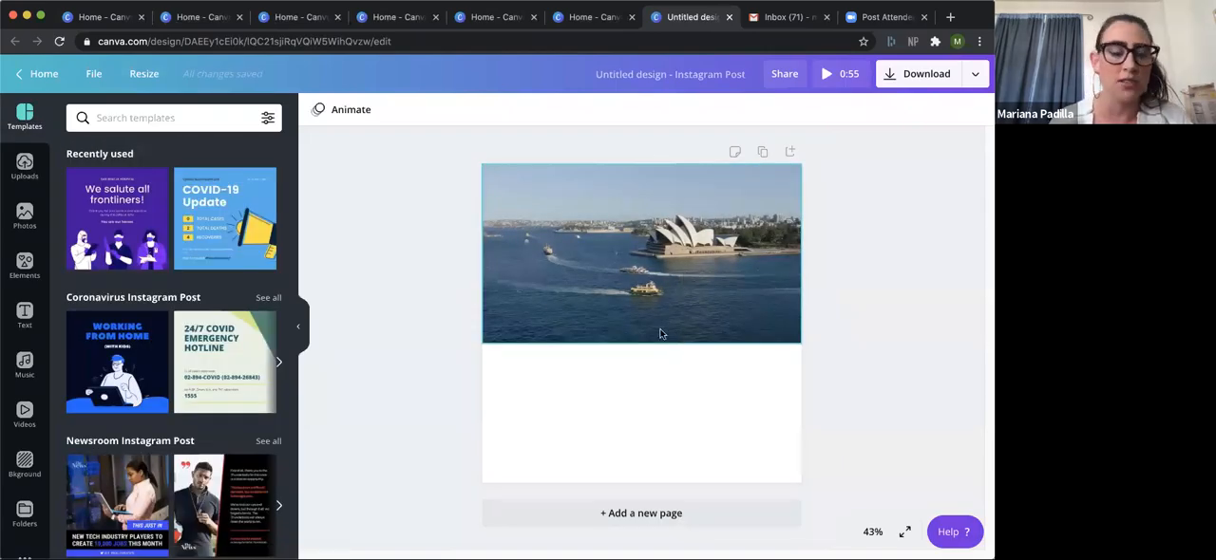
Shrink the opera house video to about four fifths of the page width and move it down along the page's left edge.
left_click(691, 310)
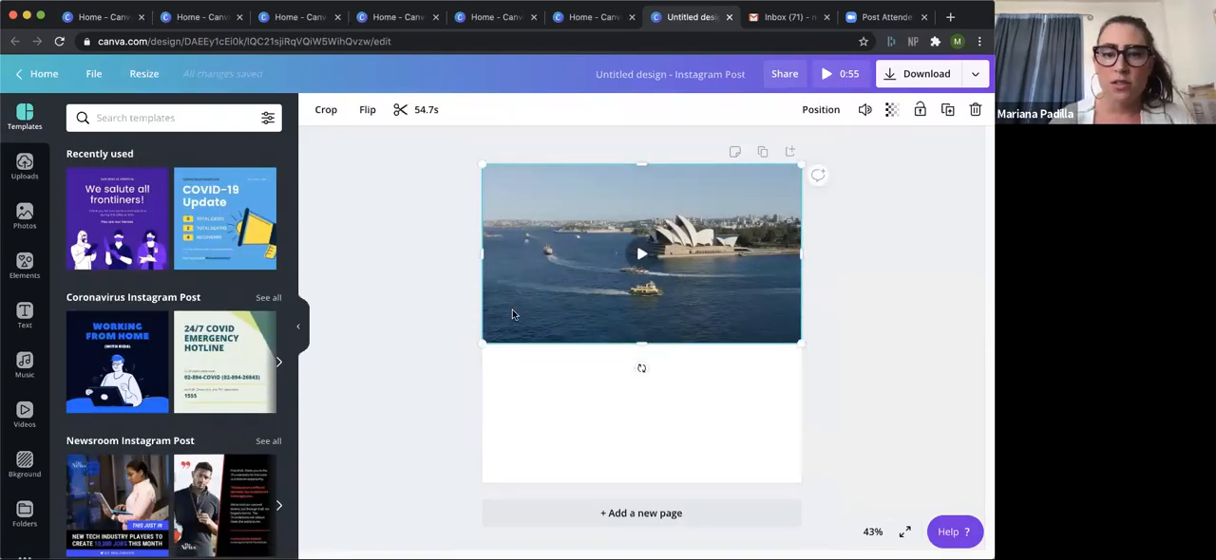
left_click_drag(483, 342, 538, 307)
left_click_drag(741, 234, 686, 349)
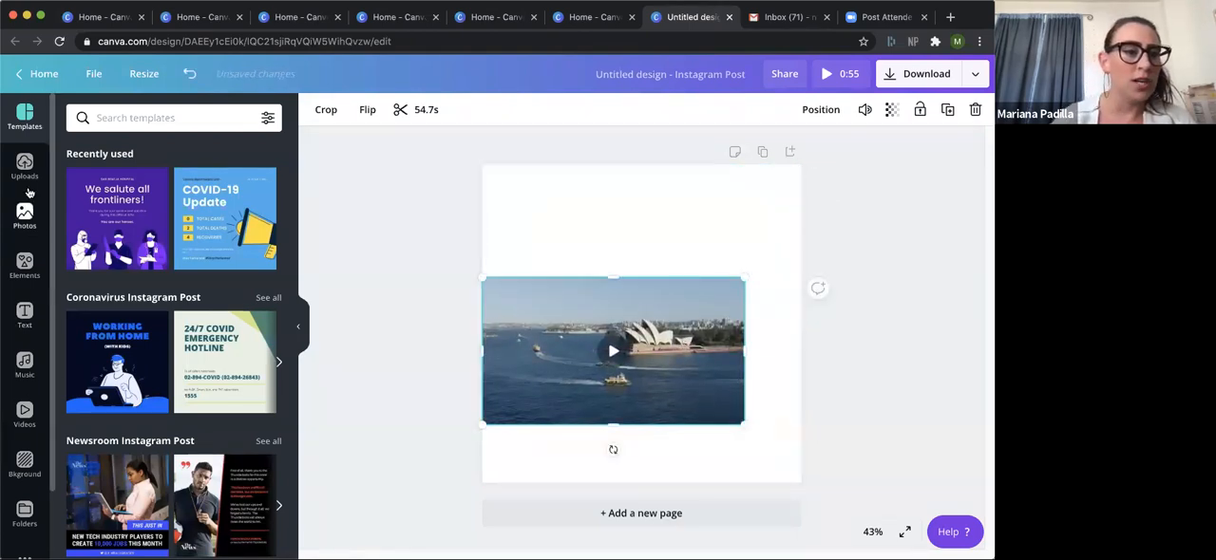
Search the stock videos for "tokyo" and place a cloudy sunset skyline clip in the page's upper-right area.
left_click(23, 414)
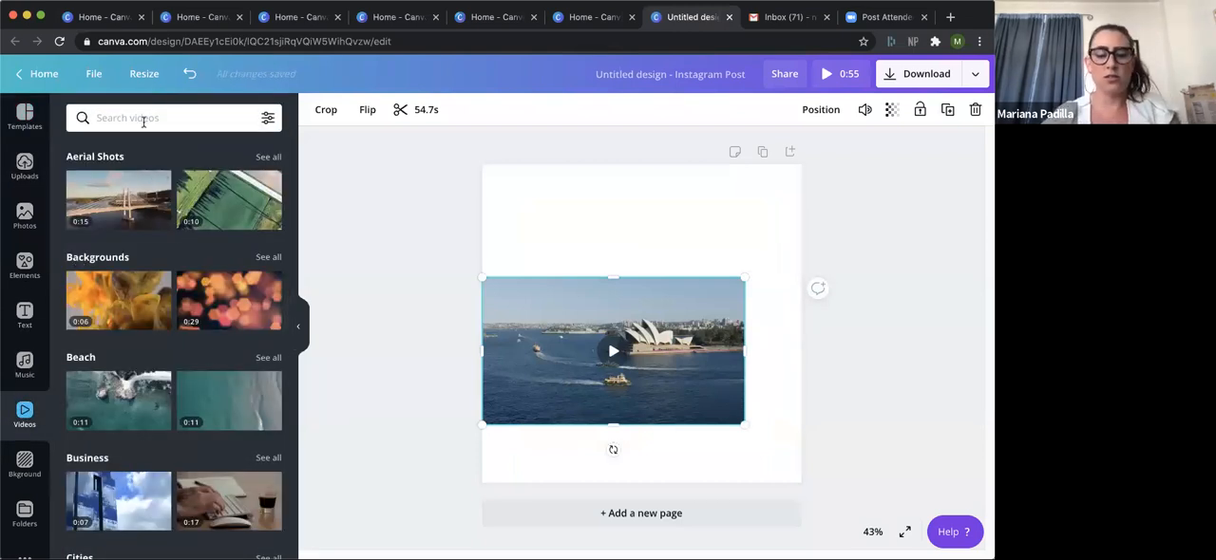
type("tokyo")
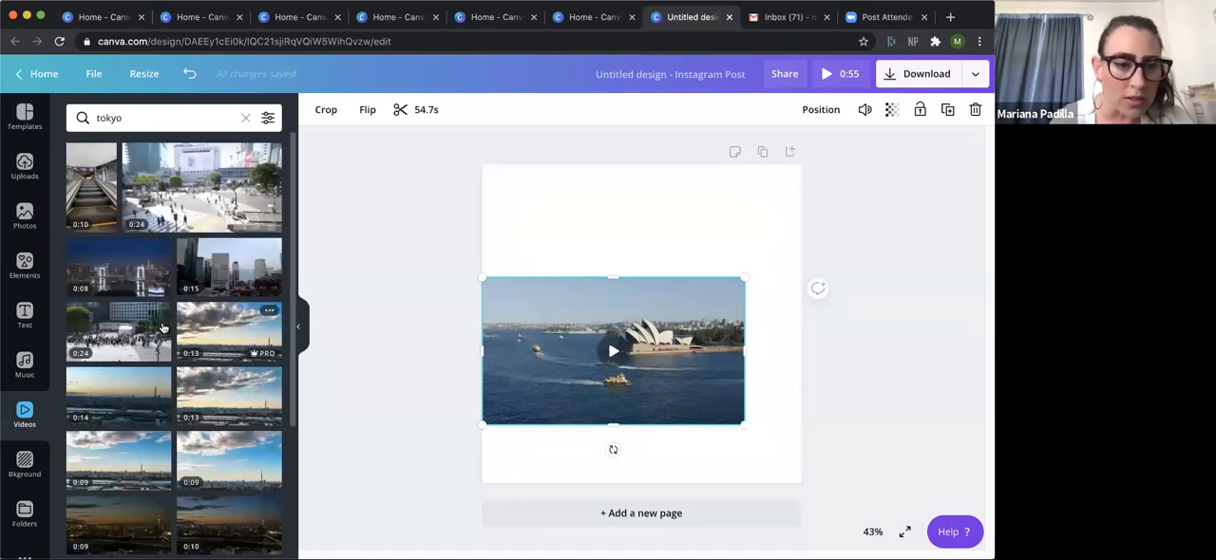
left_click_drag(250, 384, 726, 225)
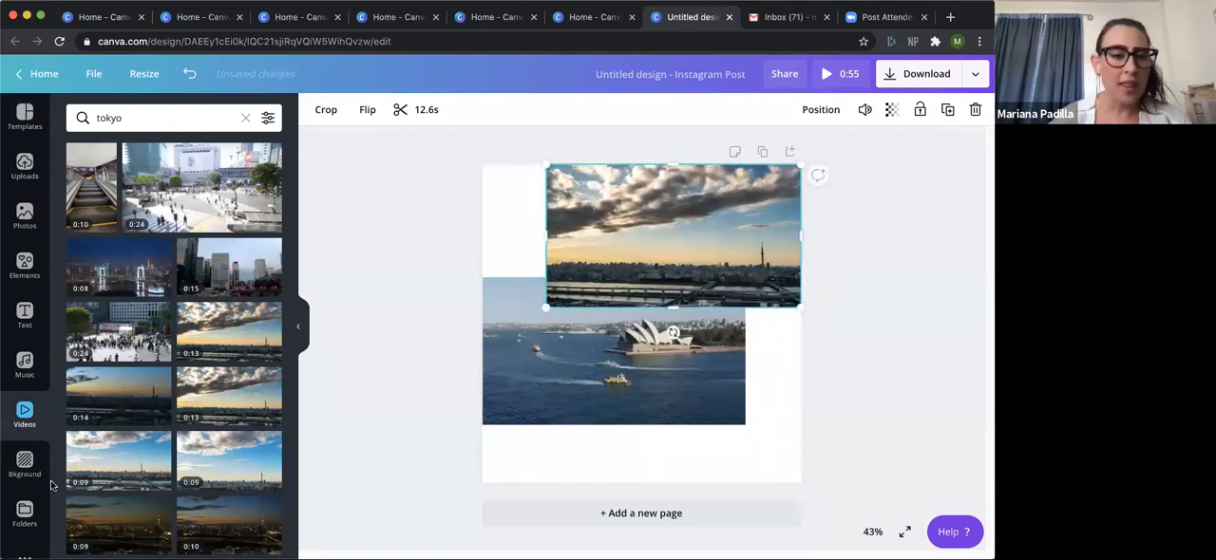
Search the stock videos for "paris", add the Eiffel Tower clip and shrink it into the page's lower-right area.
left_click(149, 118)
type("paris")
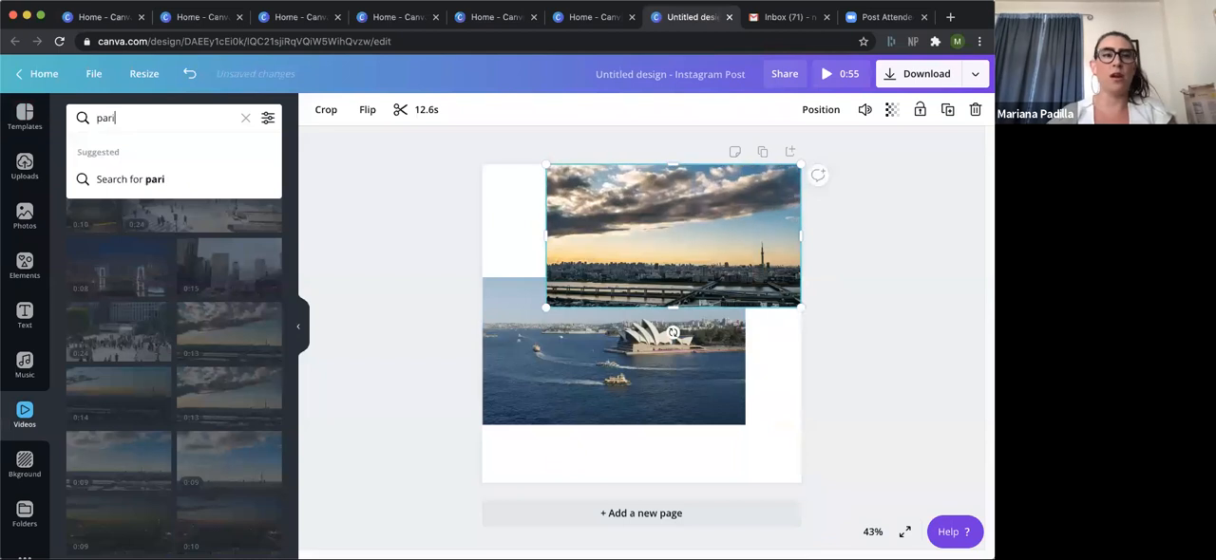
key("Return")
left_click(138, 164)
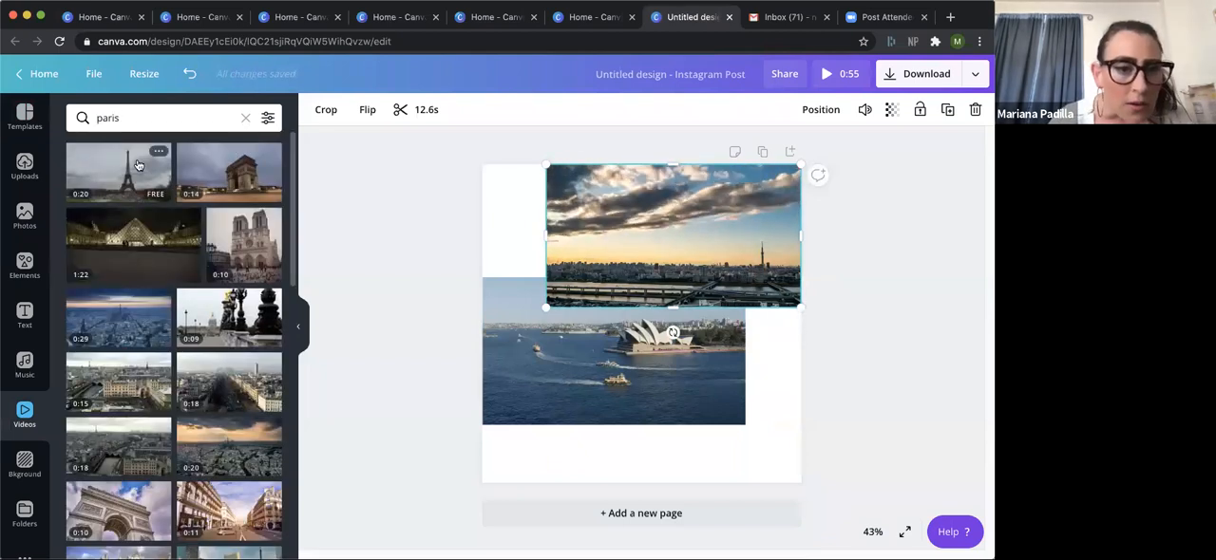
left_click_drag(704, 306, 658, 400)
left_click_drag(741, 340, 674, 378)
left_click_drag(652, 410, 776, 403)
Layer the opera house video in front of the Tokyo skyline but behind the Eiffel Tower video.
left_click(679, 330)
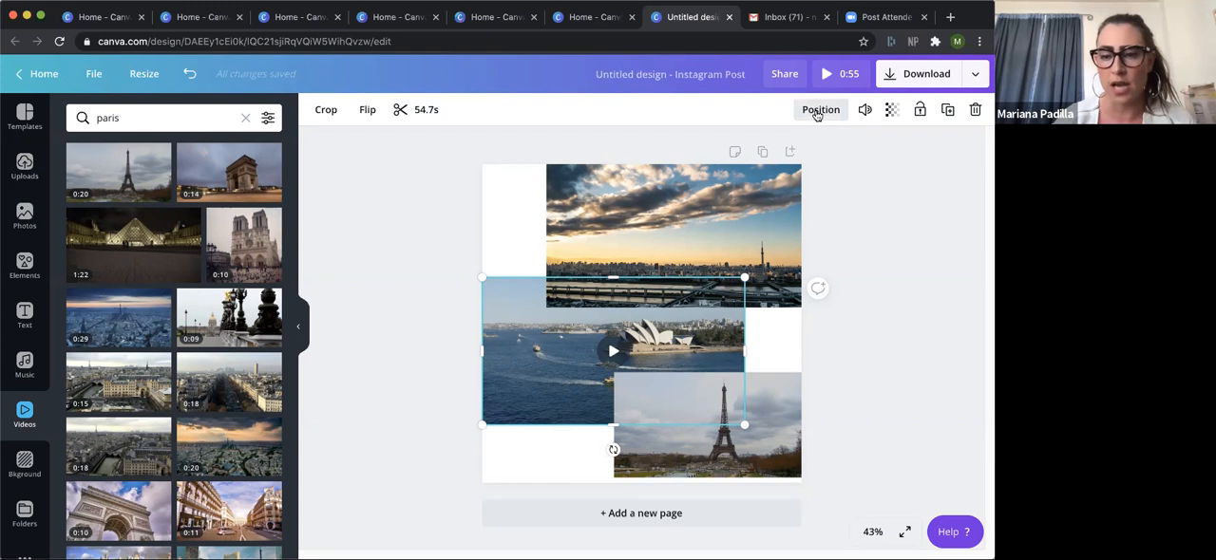
left_click(816, 111)
left_click(657, 150)
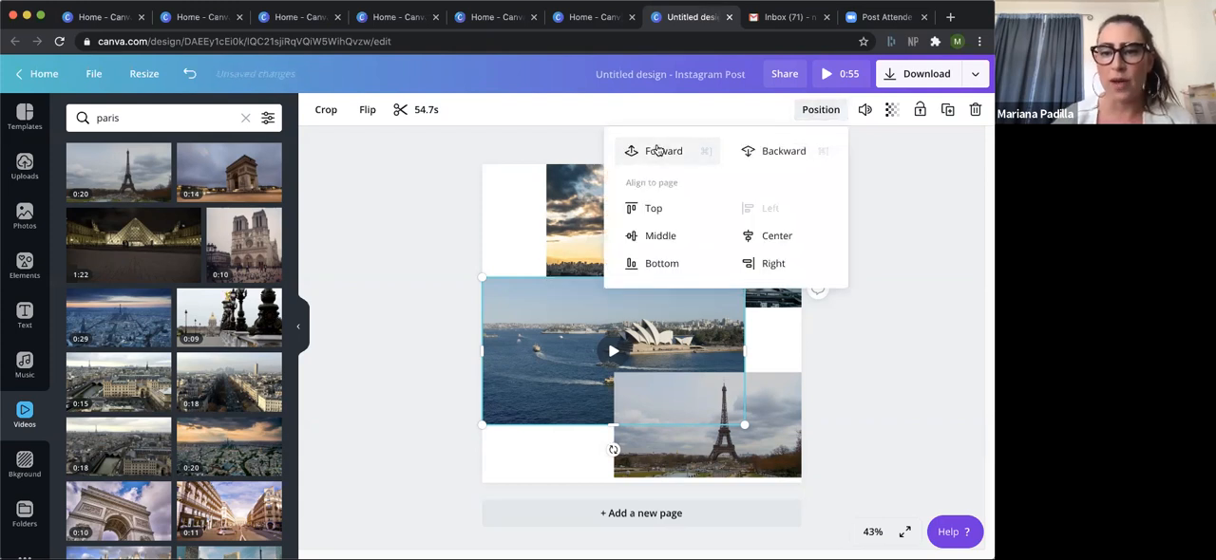
left_click(657, 151)
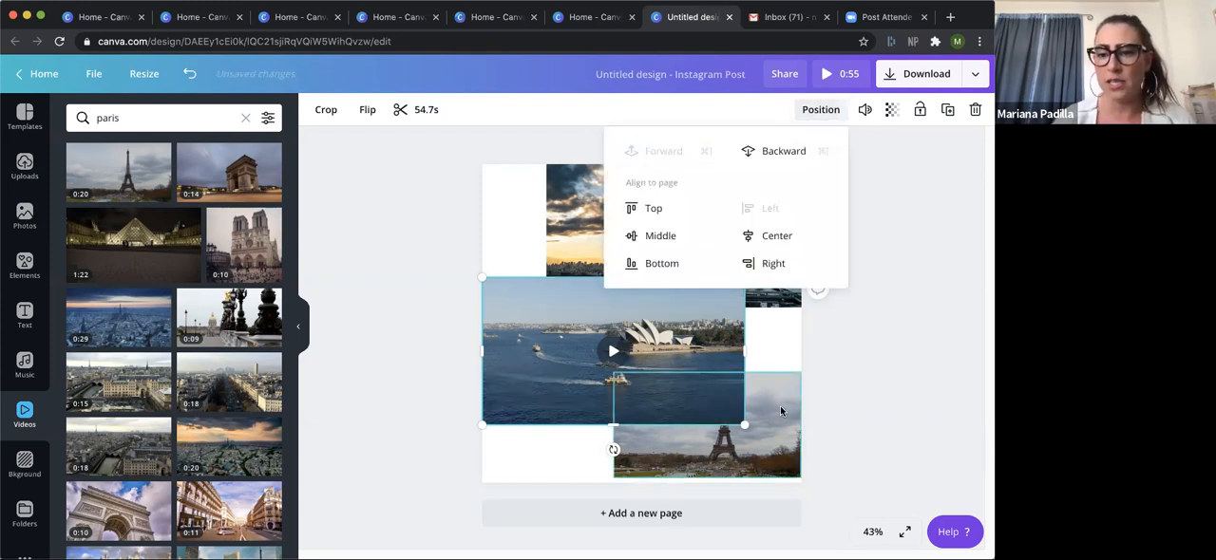
left_click(781, 151)
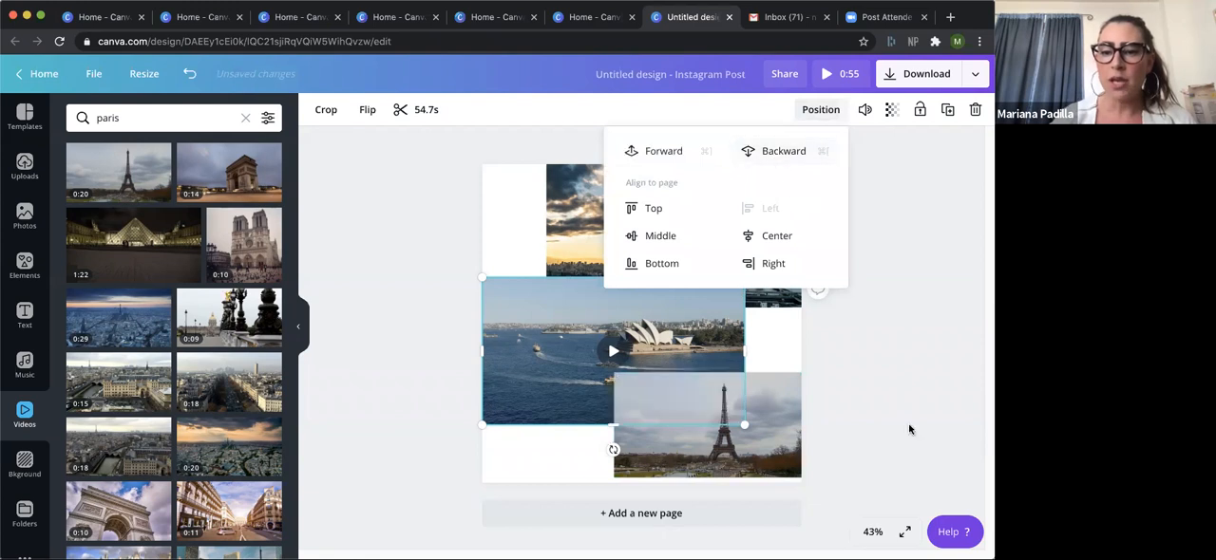
left_click(909, 429)
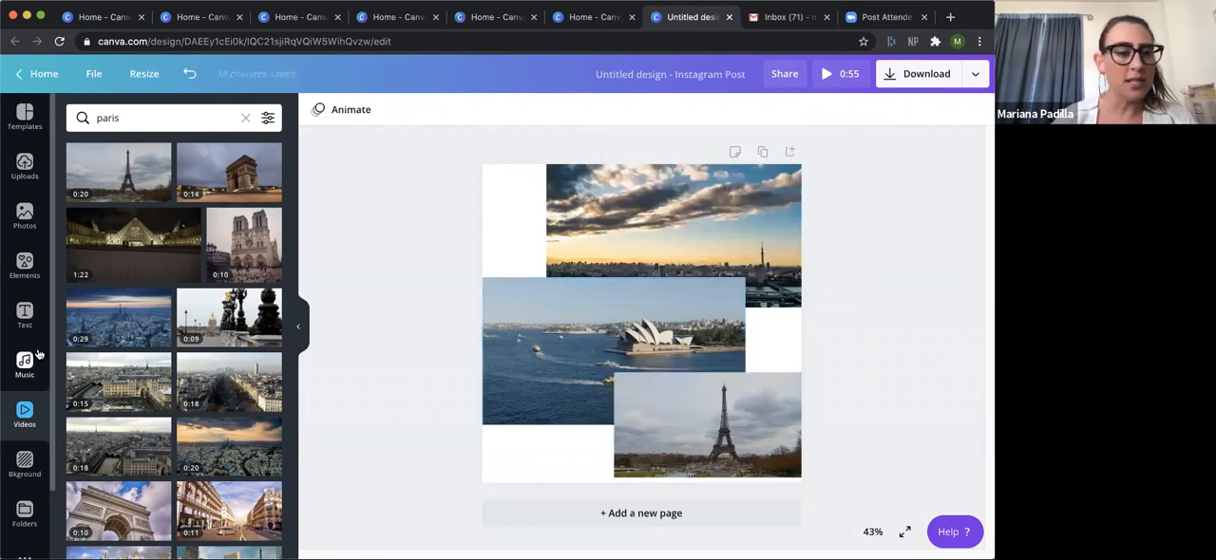
Search the stock videos for "pattern".
left_click(109, 117)
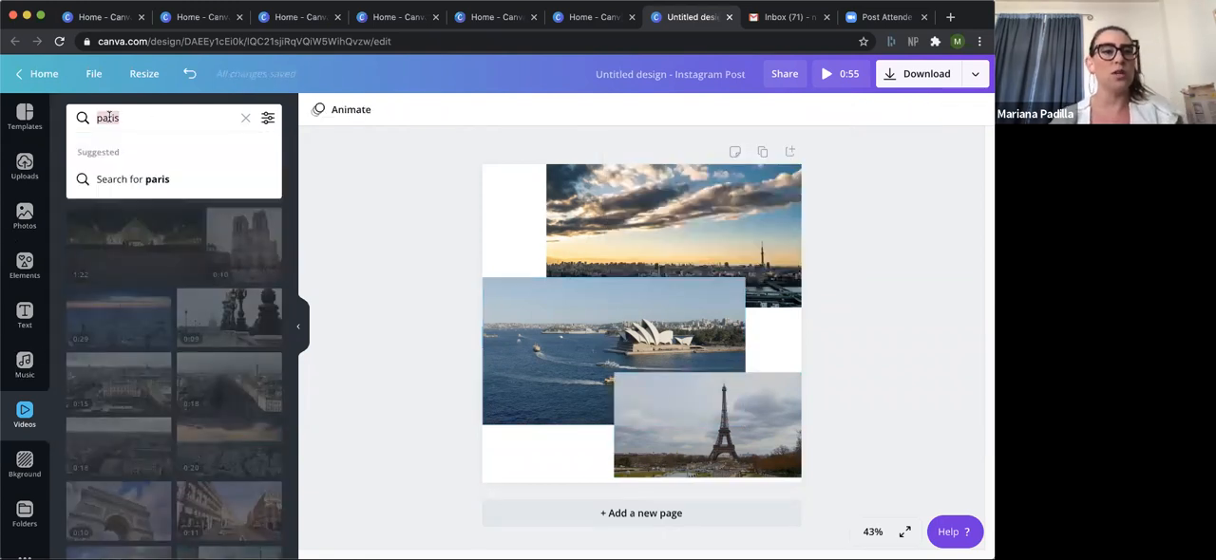
key("BackSpace")
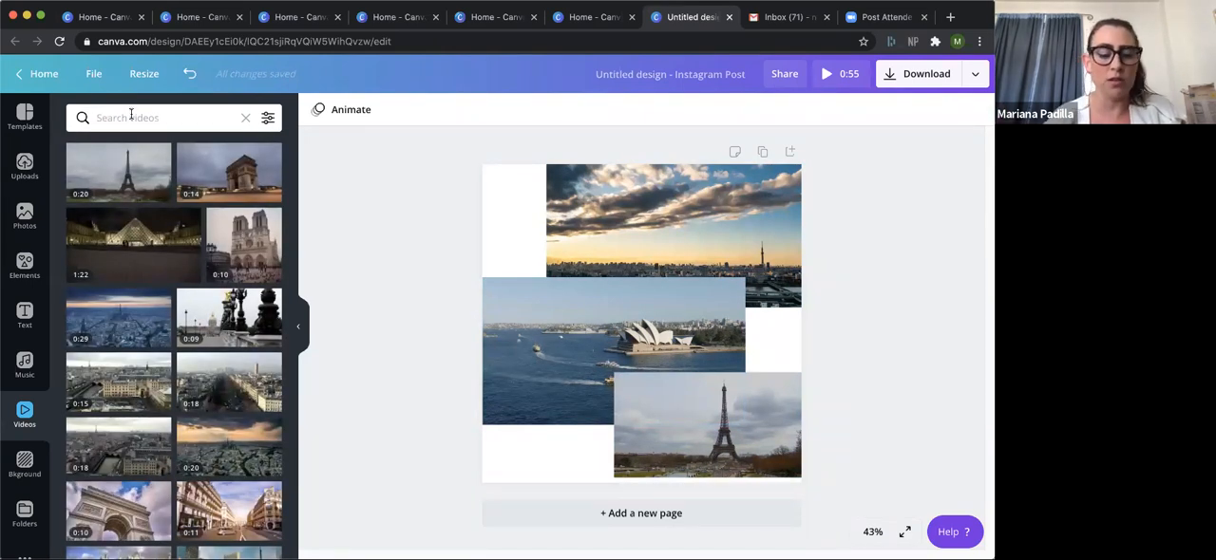
type("pattern")
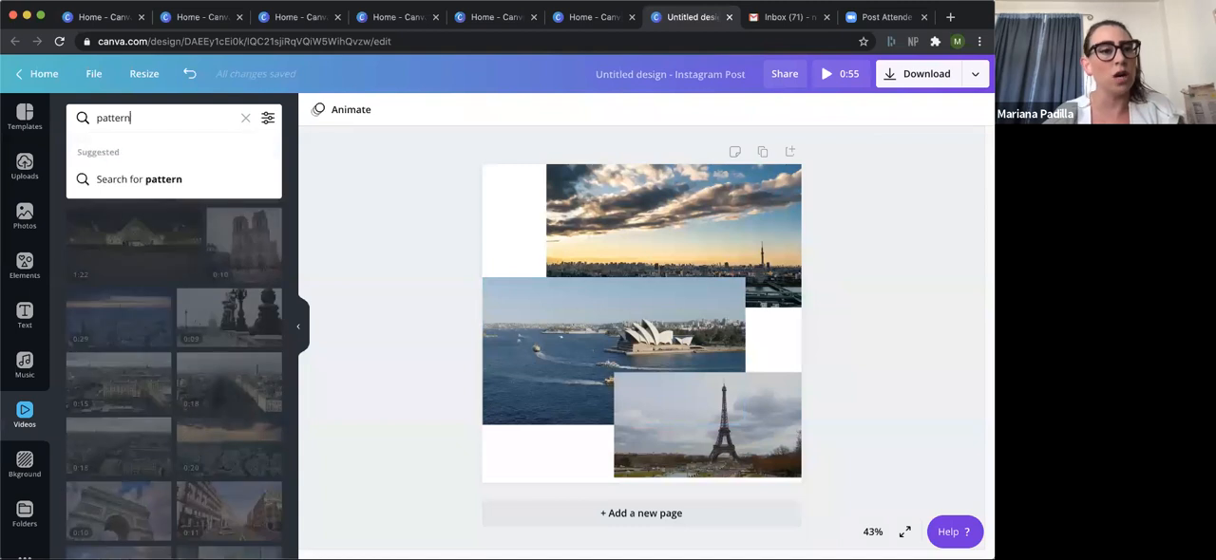
key("Return")
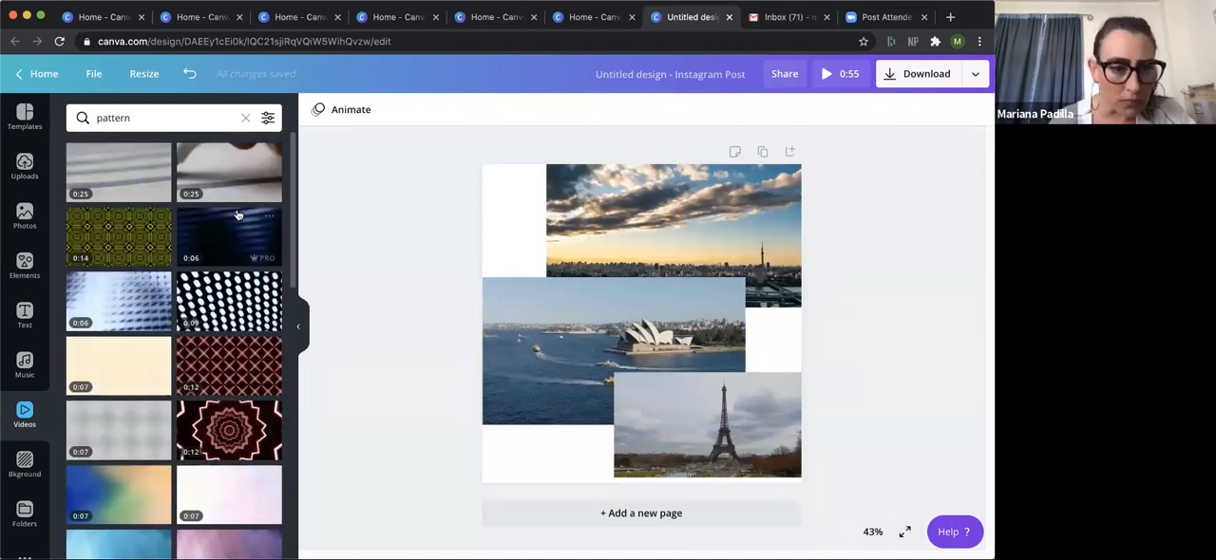
Search the stock videos for "lights" and add the dark 12-second clip with the white glow to the page.
left_click(163, 119)
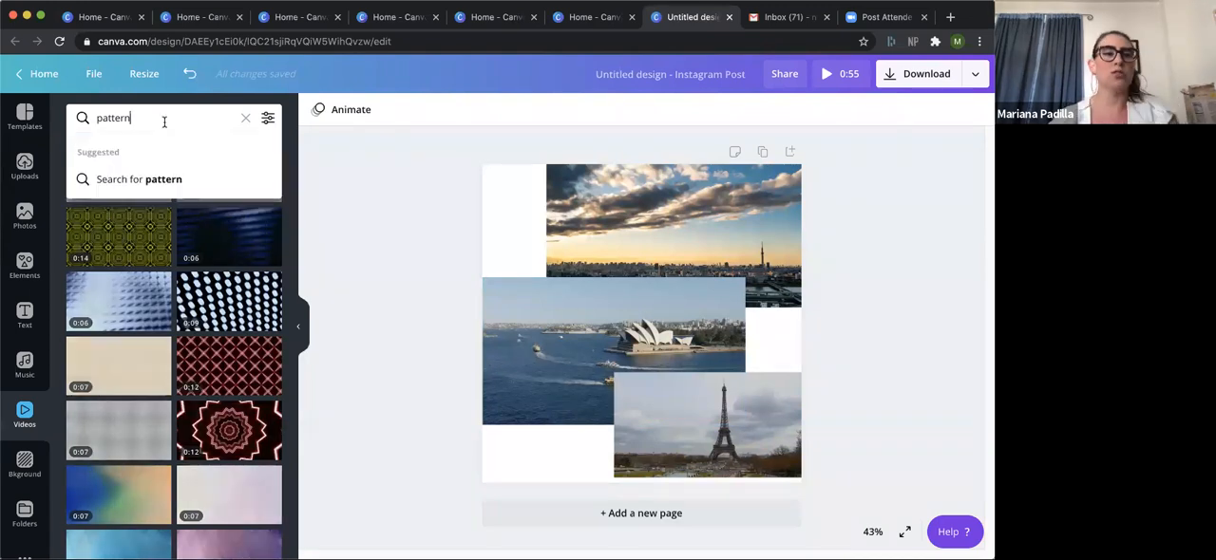
key("super+a")
type("lights")
key("Return")
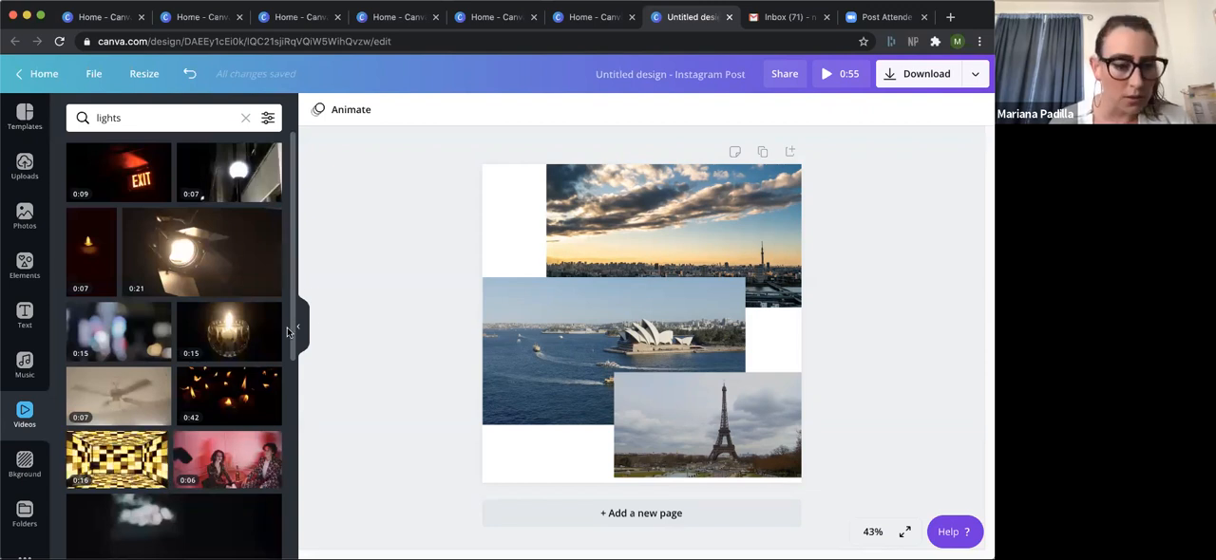
scroll(288, 331, "down", 5)
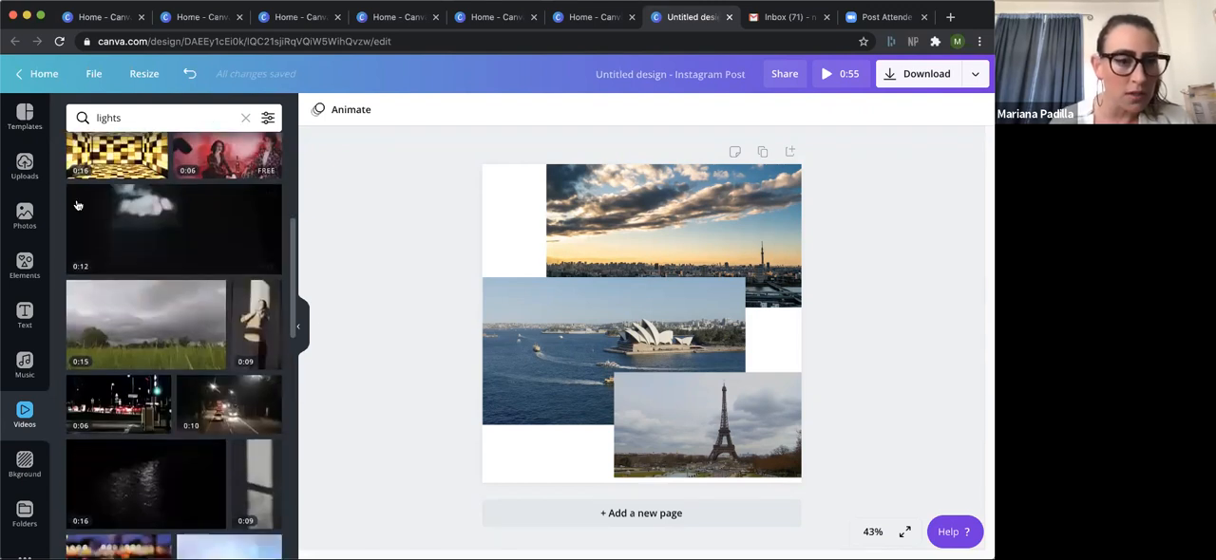
left_click(78, 205)
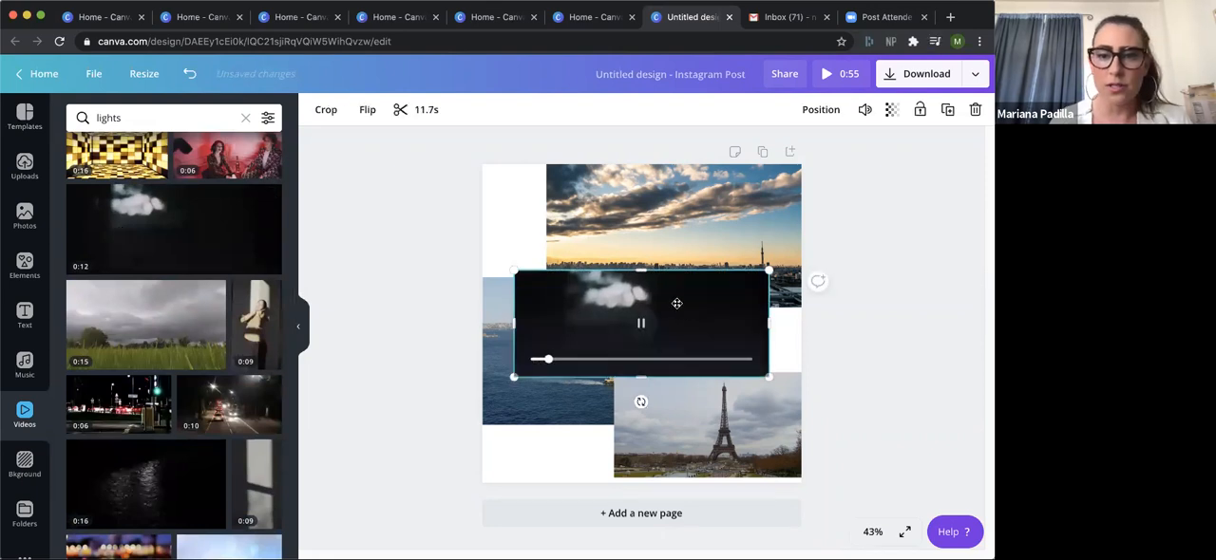
Enlarge the light clip across the full width of the page's top and set its transparency to 66.
left_click_drag(676, 303, 643, 203)
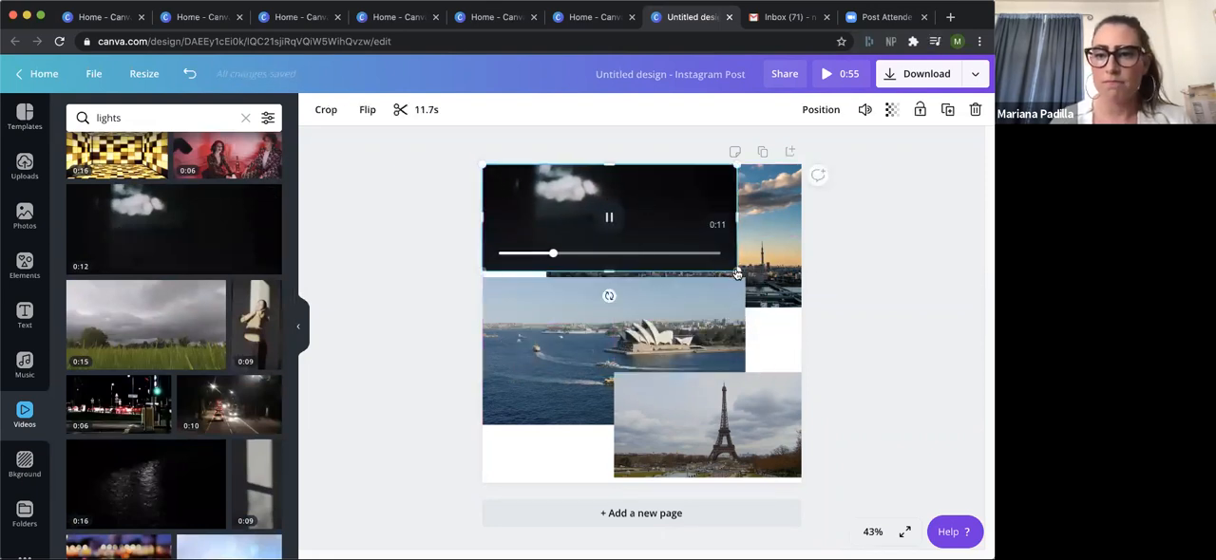
left_click_drag(736, 274, 819, 306)
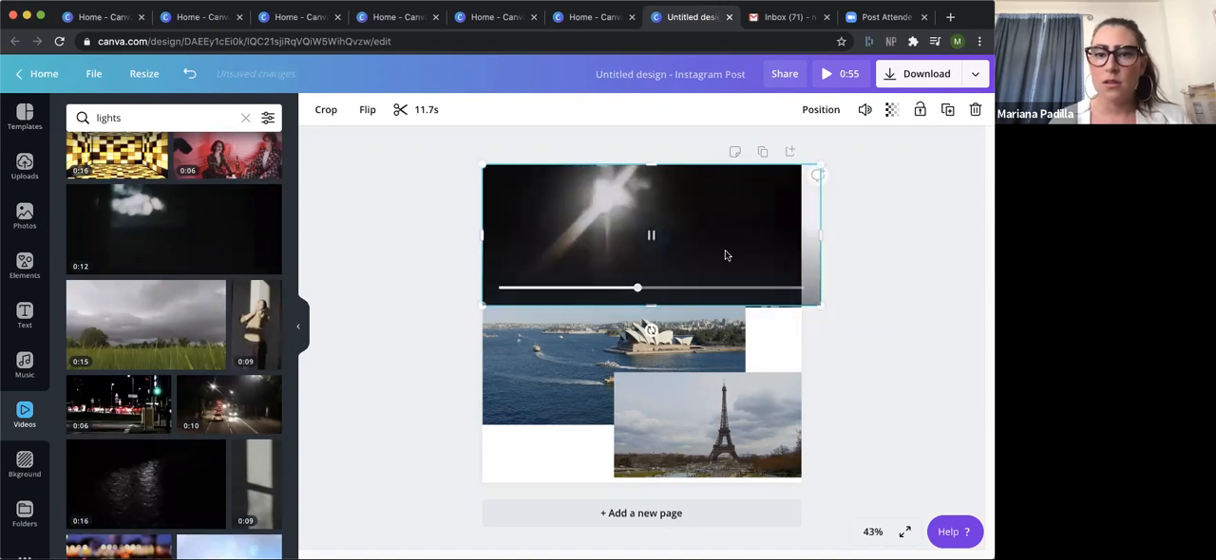
left_click(893, 112)
left_click_drag(854, 152, 823, 157)
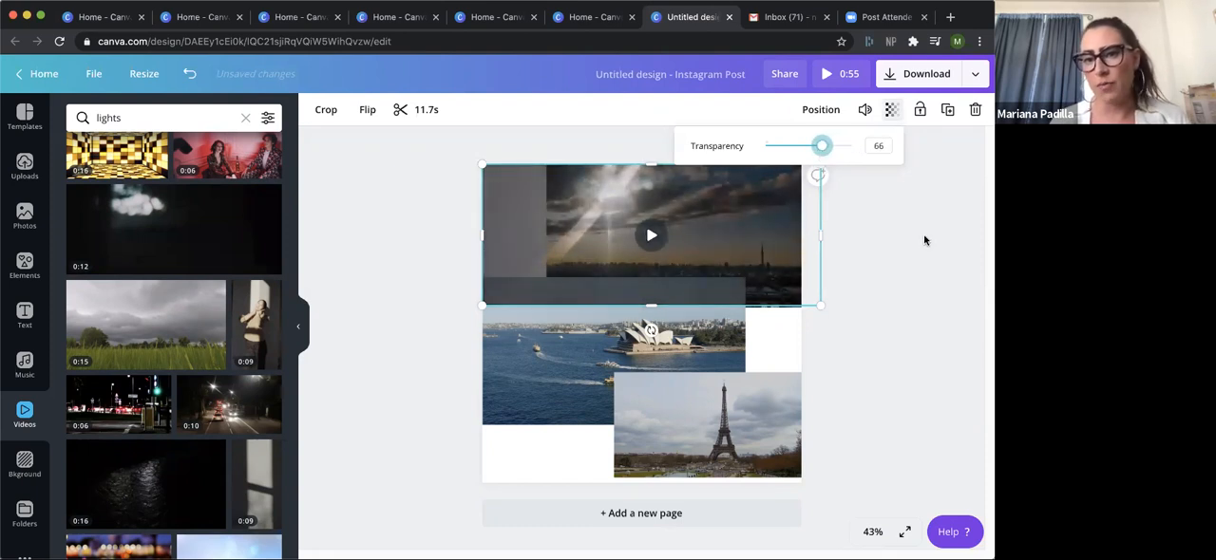
mouse_move(726, 208)
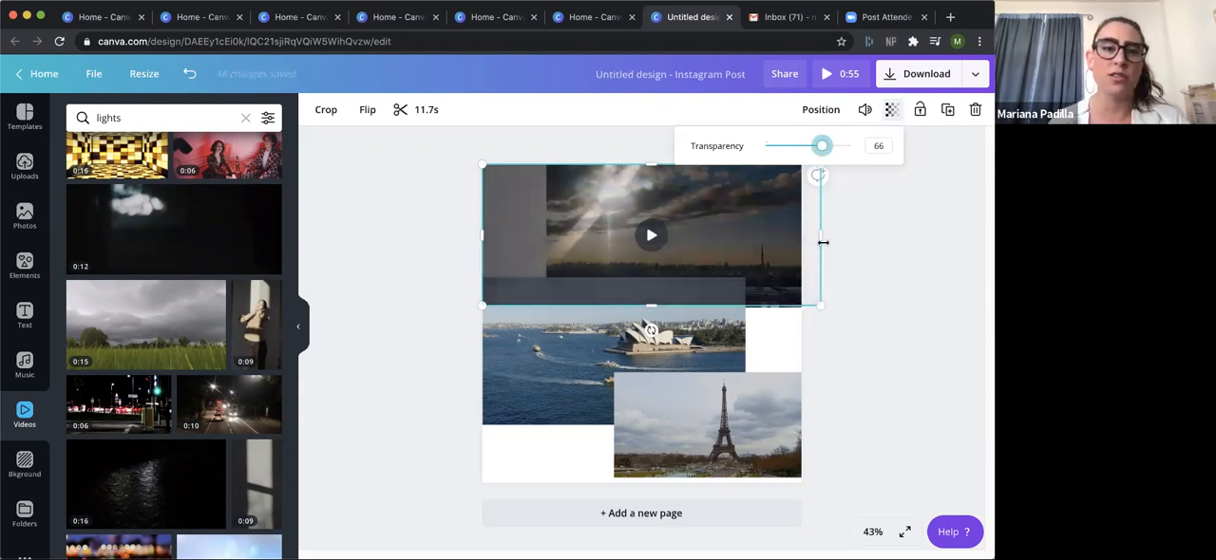
left_click(913, 268)
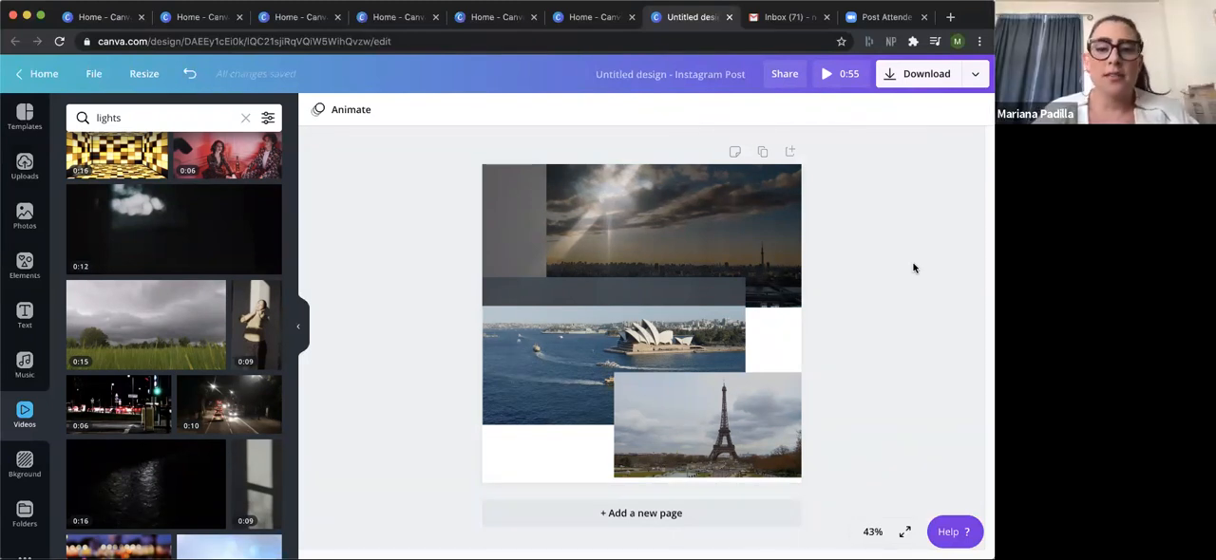
Select the opera house, Eiffel Tower and light videos in turn to compare their clip durations.
left_click(620, 334)
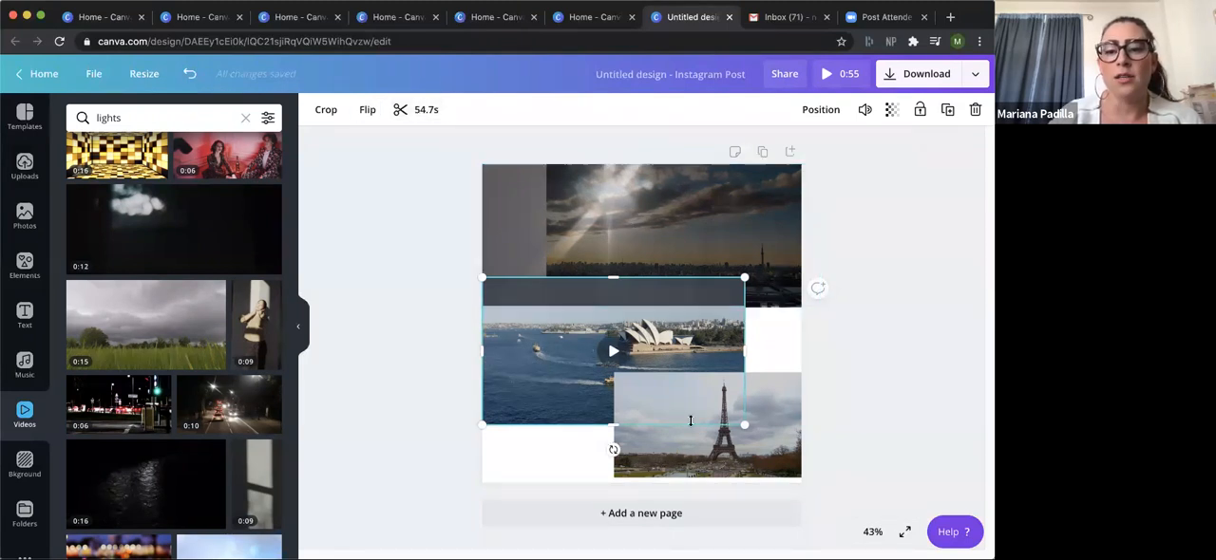
left_click(788, 444)
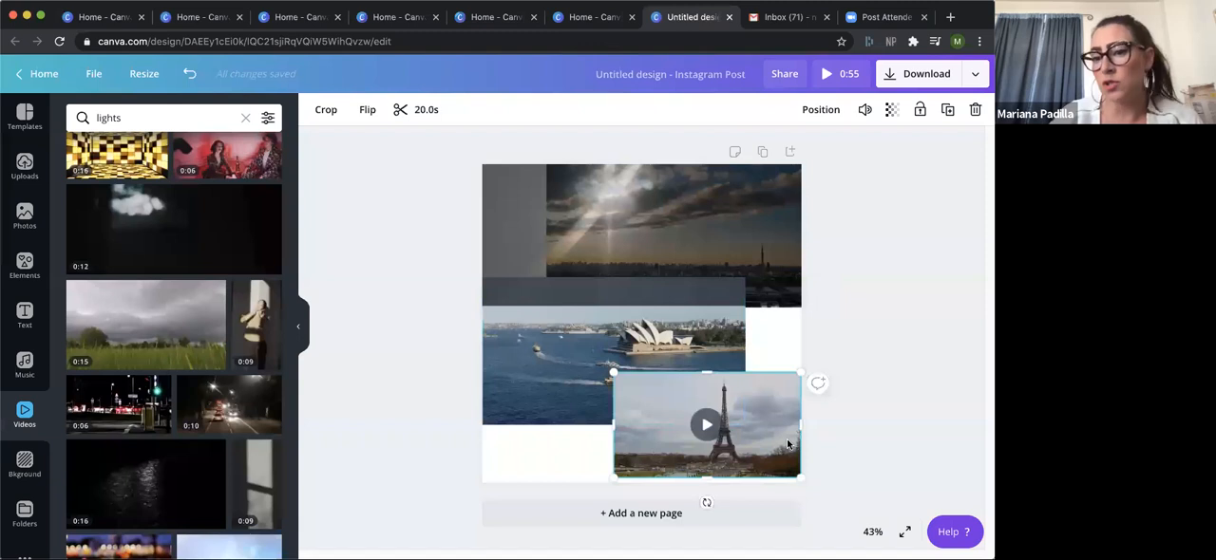
left_click(691, 332)
left_click(708, 220)
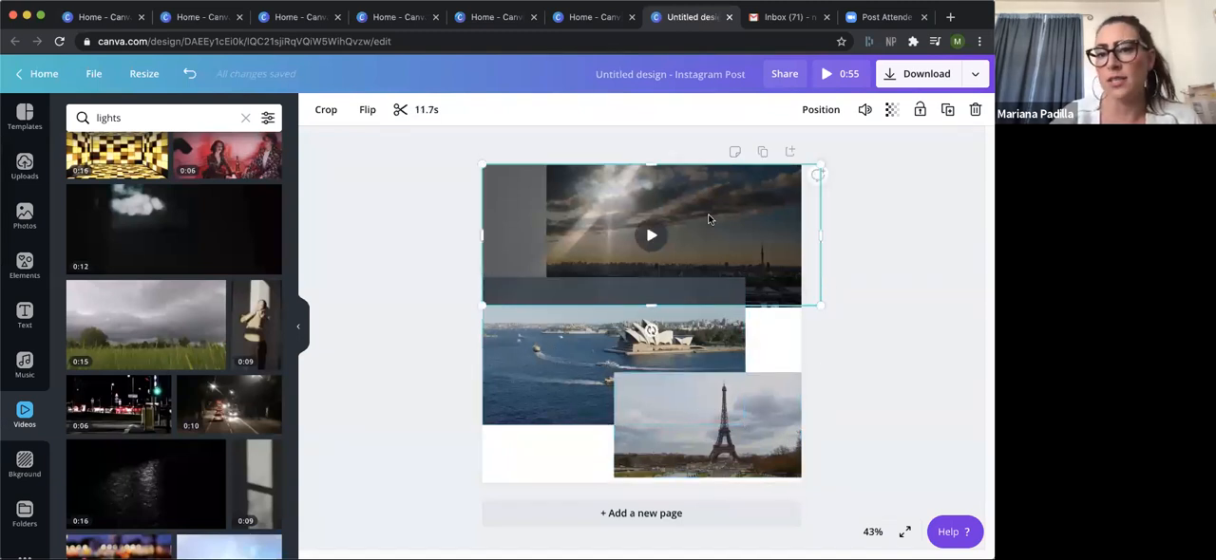
mouse_move(709, 219)
left_mouse_down()
mouse_move(710, 337)
mouse_move(709, 218)
left_mouse_up()
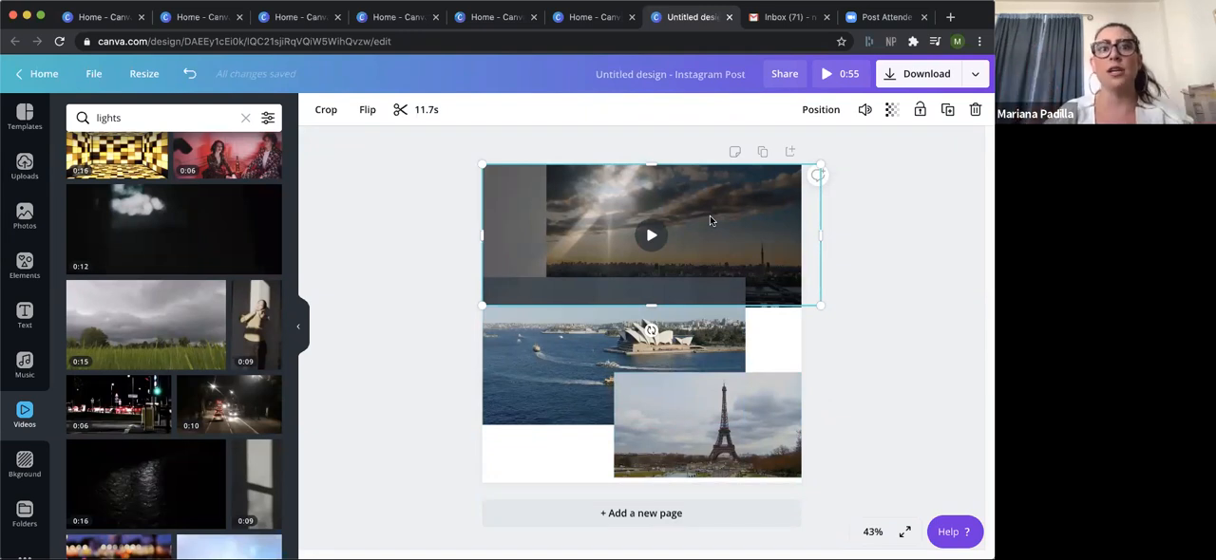
Trim the opera house video to an 11.8-second segment and shift that segment towards the end of the footage.
left_click(564, 372)
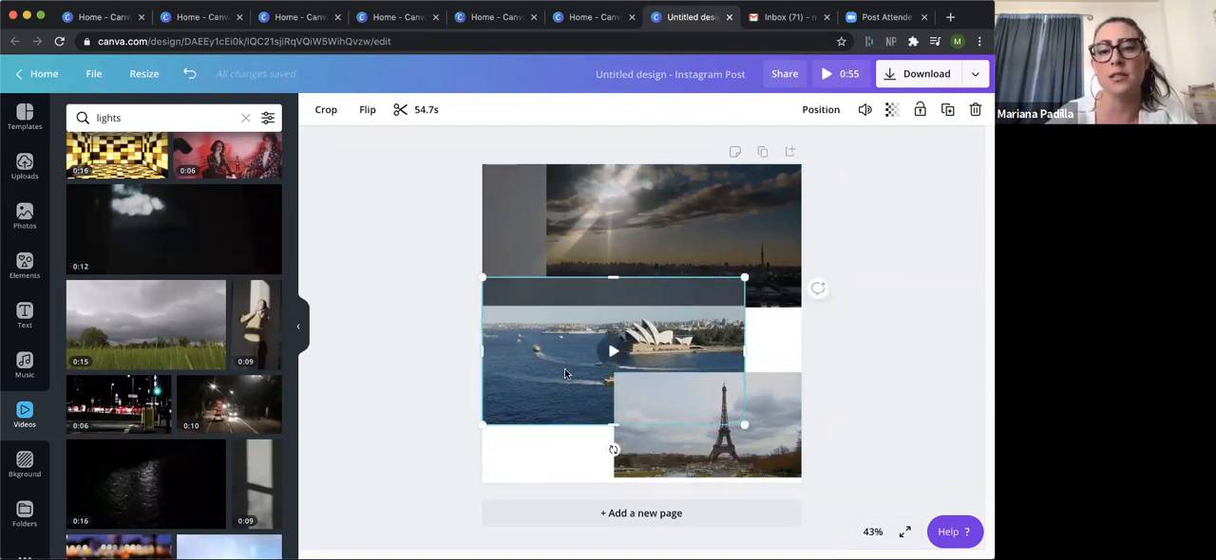
left_click(408, 112)
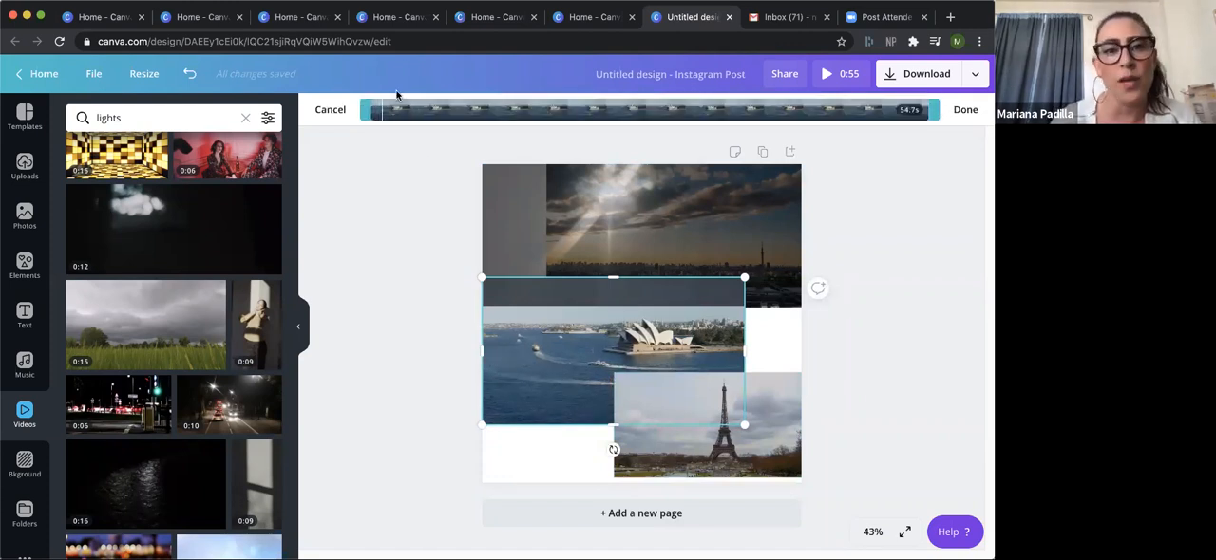
left_click_drag(368, 111, 489, 110)
left_click_drag(932, 108, 607, 132)
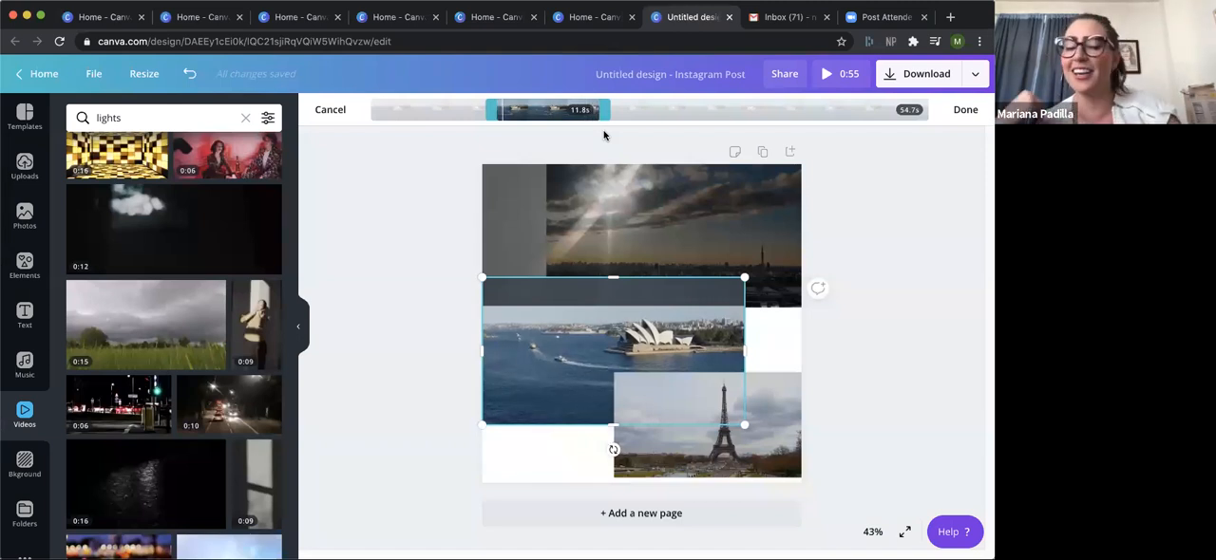
left_click_drag(539, 110, 750, 129)
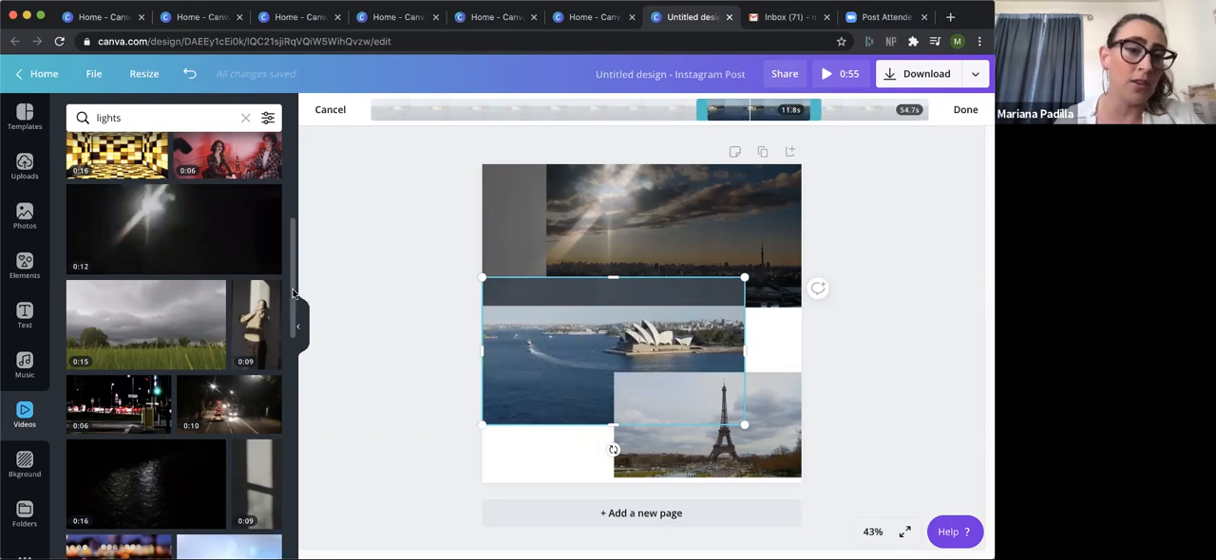
Look further through the "lights" videos, then browse the music library's categories from Epic down to Happy.
scroll(280, 356, "down", 3)
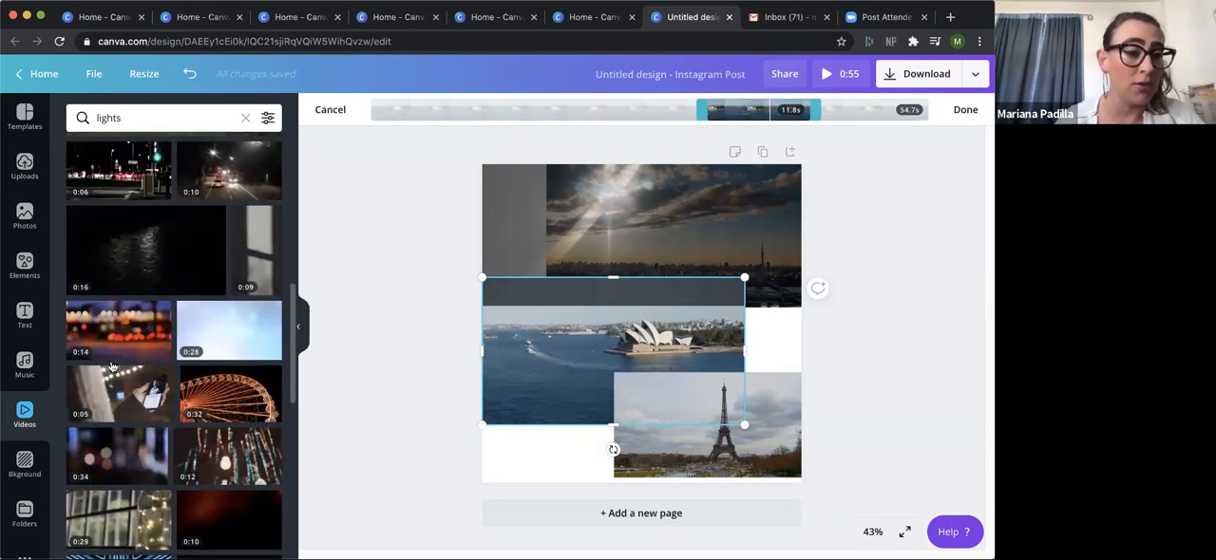
left_click(27, 366)
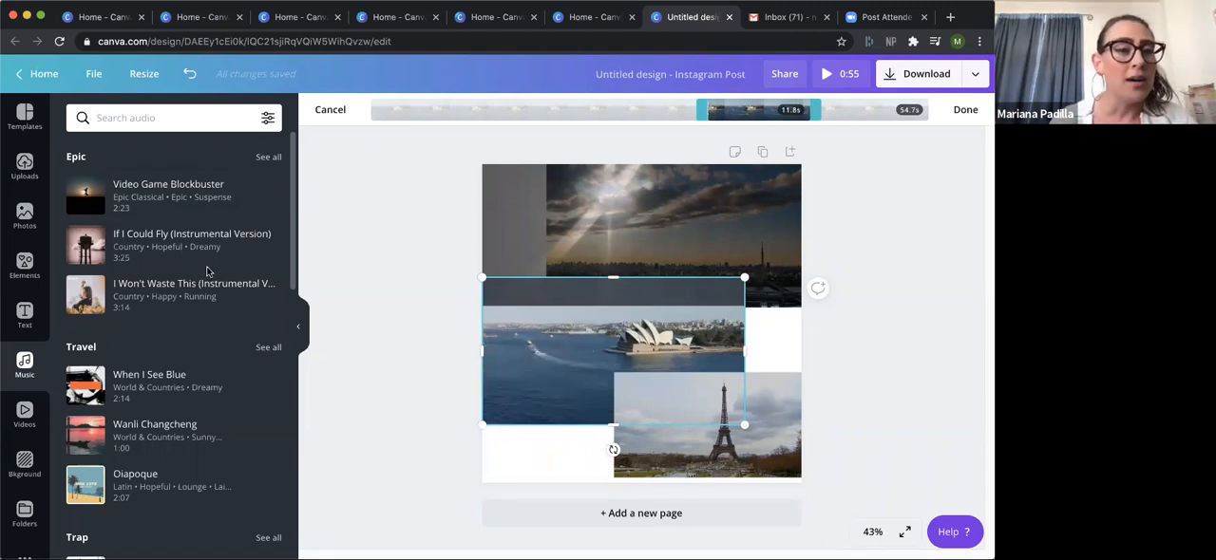
scroll(292, 179, "down", 1)
scroll(121, 259, "down", 3)
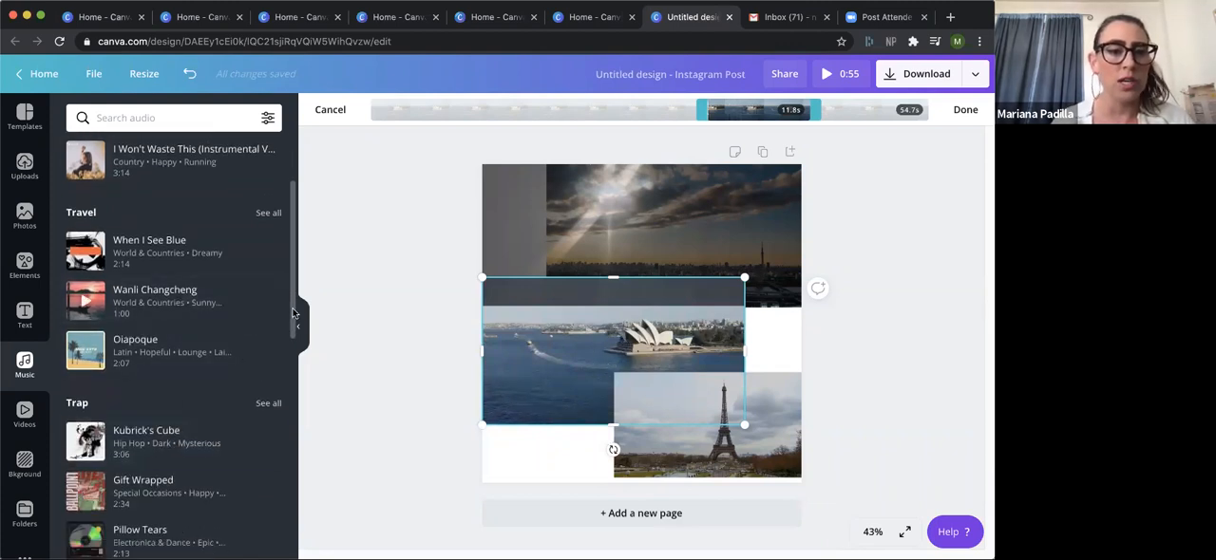
left_click_drag(293, 314, 269, 454)
scroll(267, 454, "down", 3)
scroll(257, 504, "down", 3)
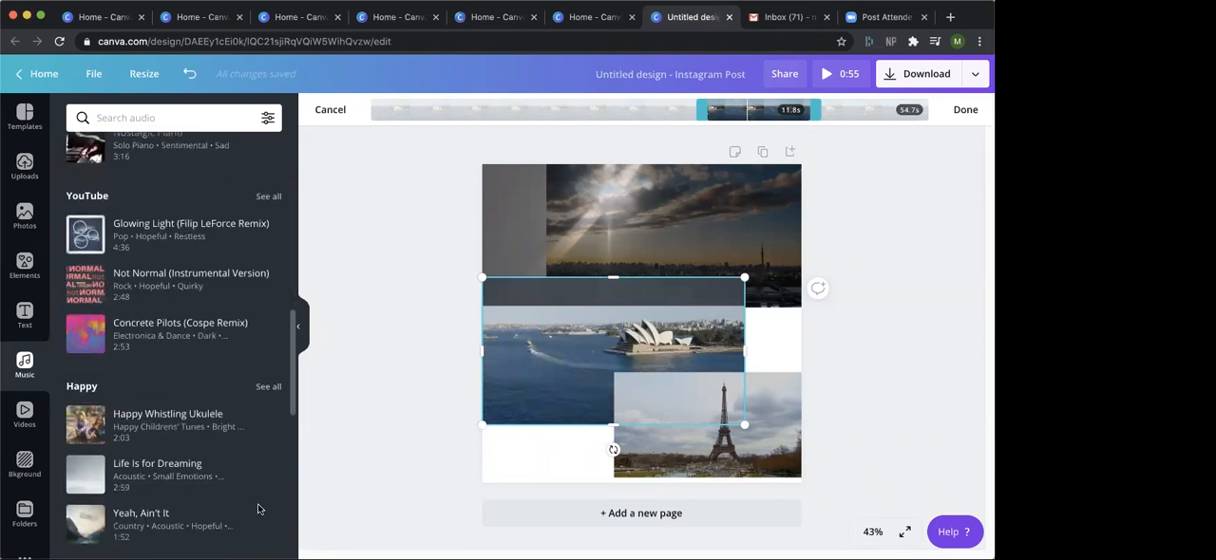
Add the Happy Whistling Ukulele track from the Happy music category to the design and deselect the video.
left_click(193, 428)
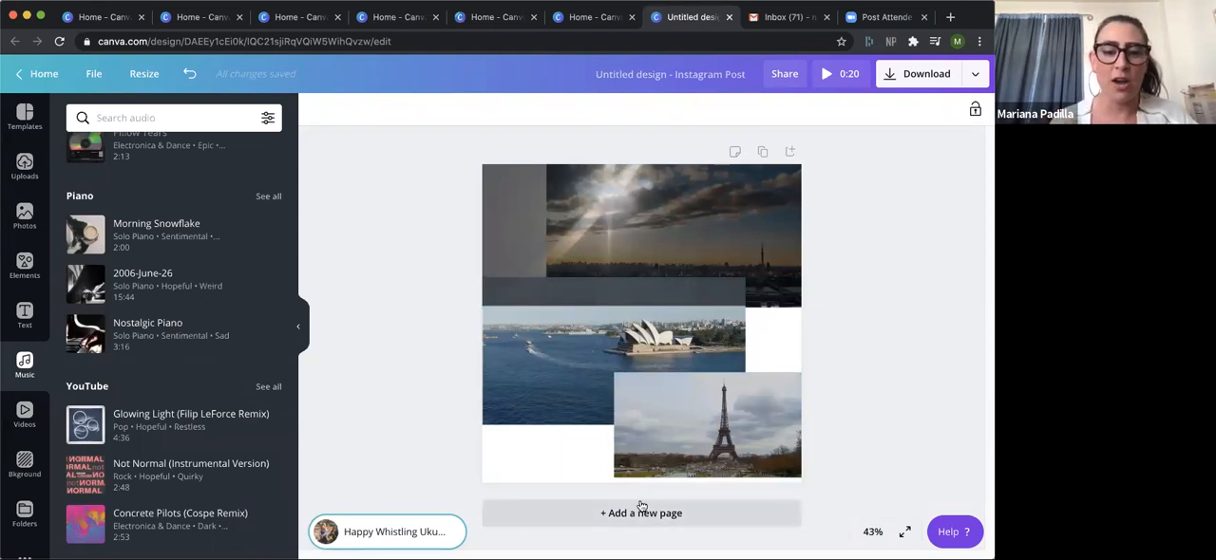
left_click(959, 234)
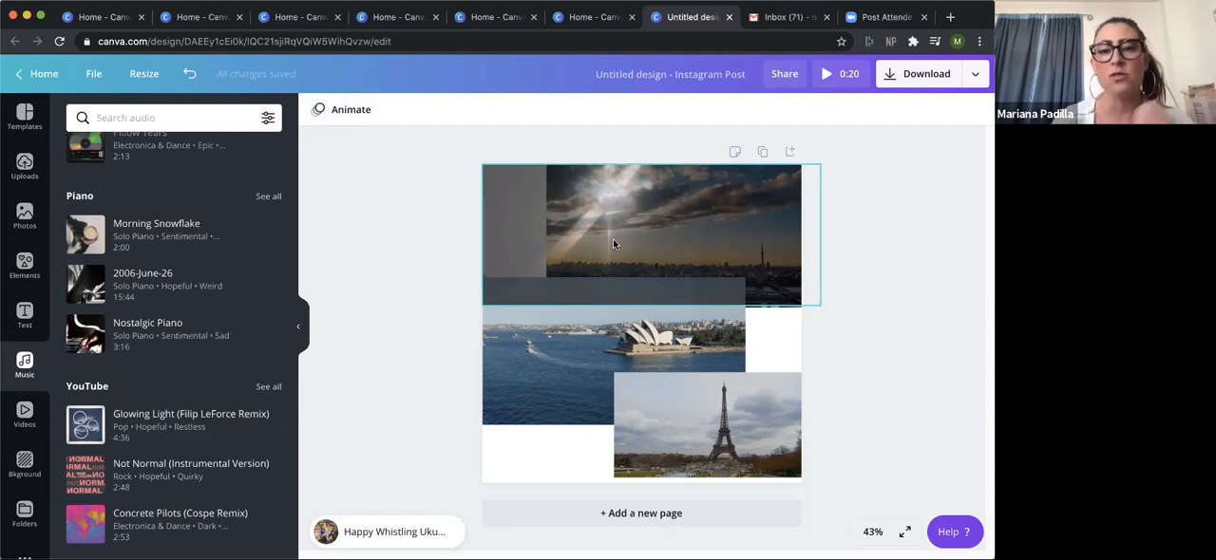
Apply the Tumble animation to the page.
left_click(510, 232)
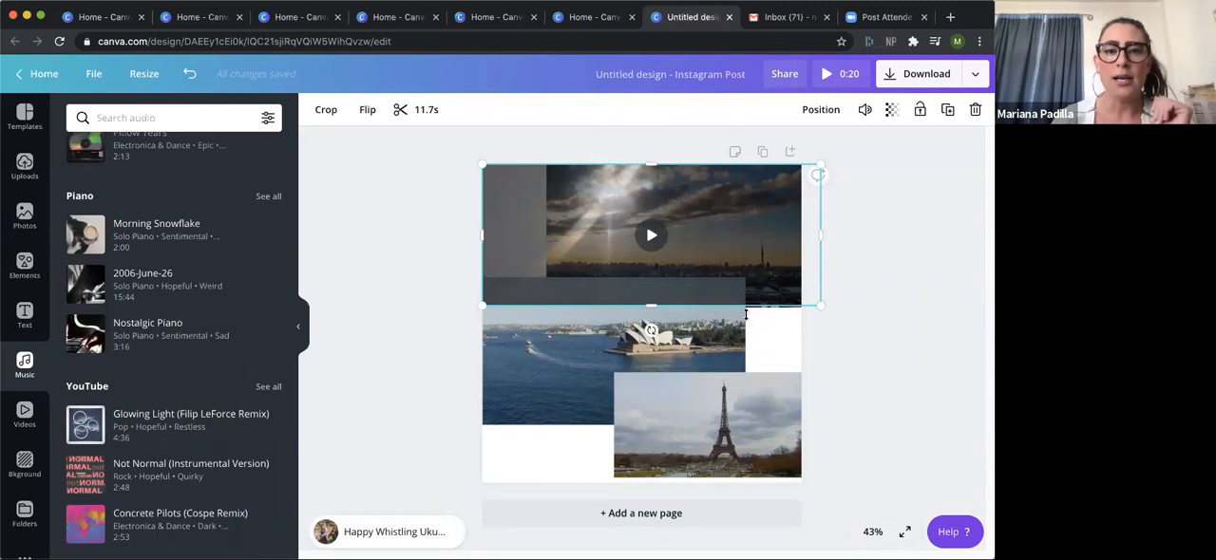
left_click(870, 361)
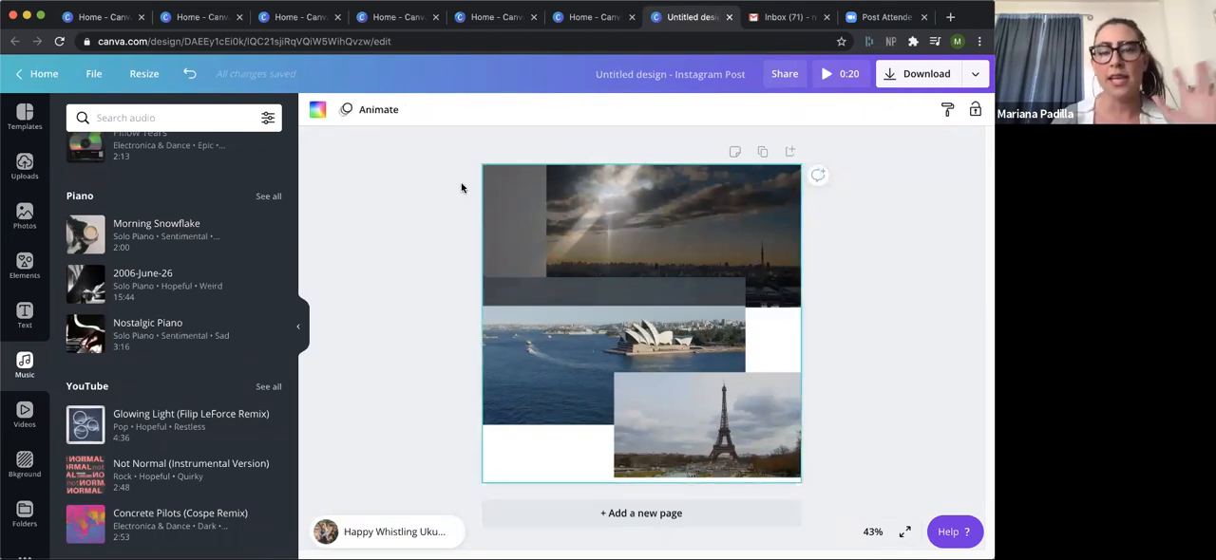
left_click(366, 112)
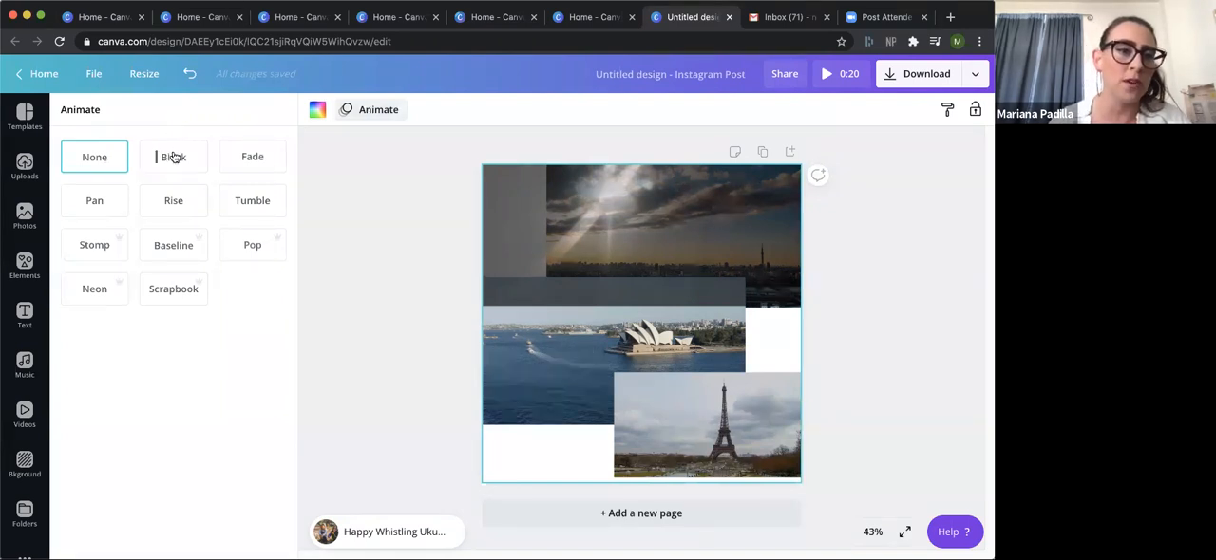
left_click(244, 209)
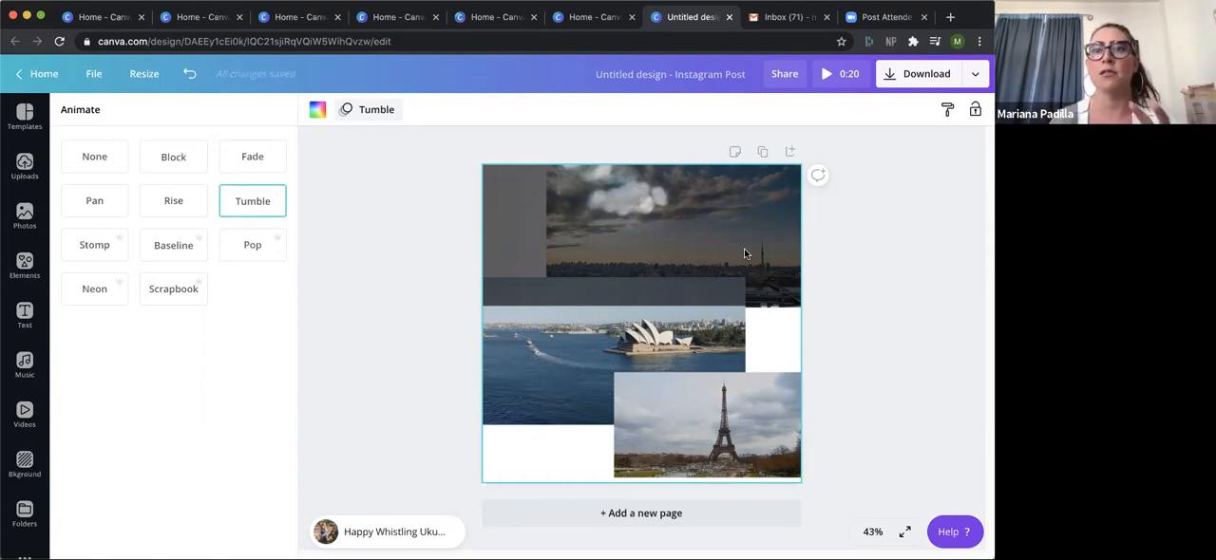
Play the animated design in the preview, pause it and return to the editor.
left_click(834, 76)
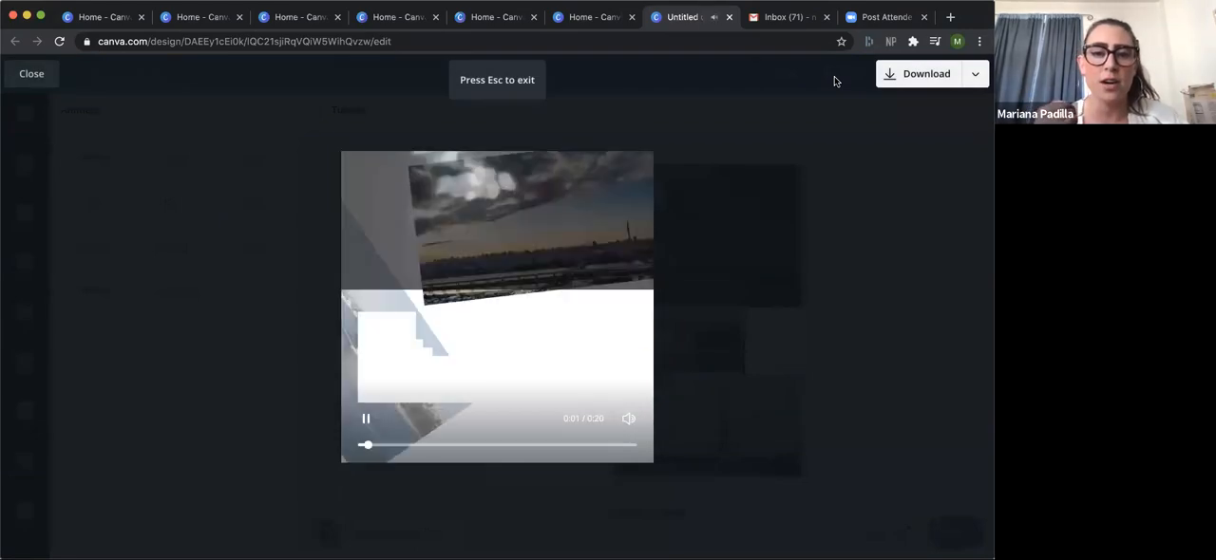
mouse_move(490, 313)
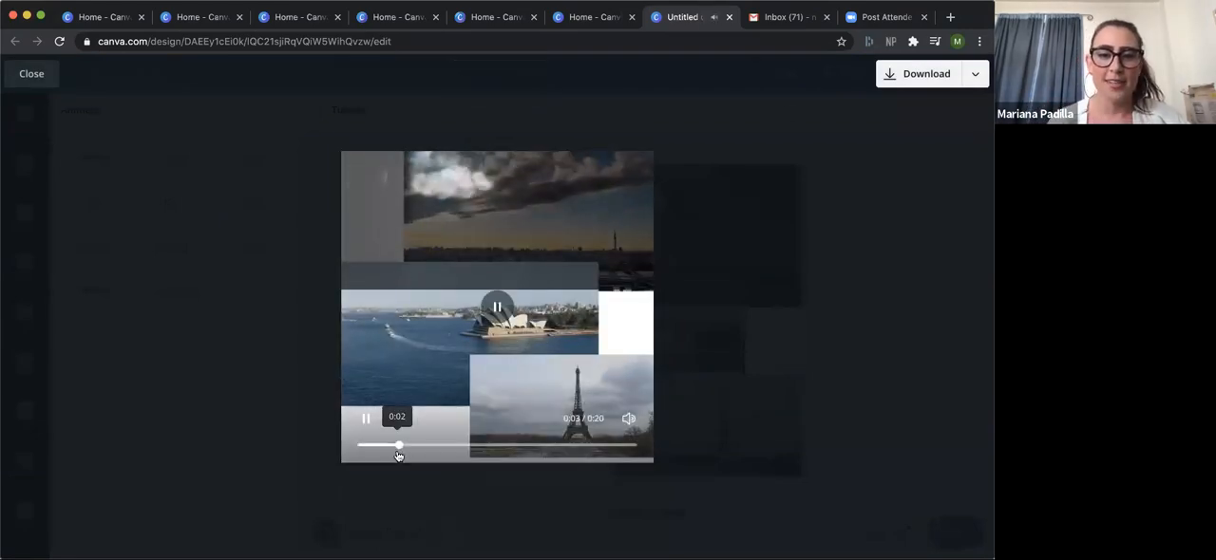
left_click(490, 313)
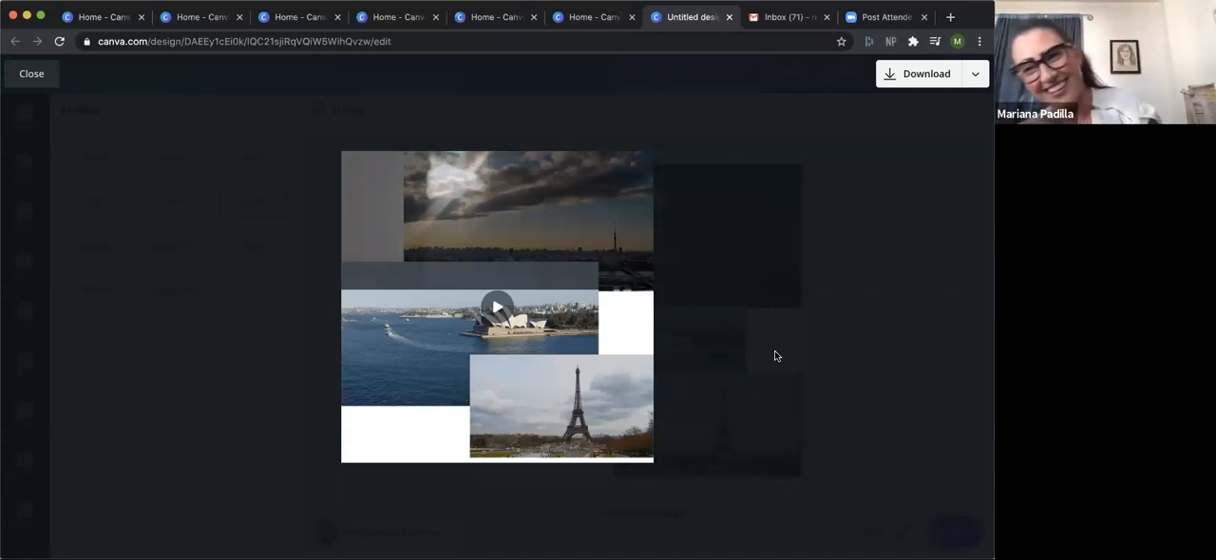
left_click(775, 352)
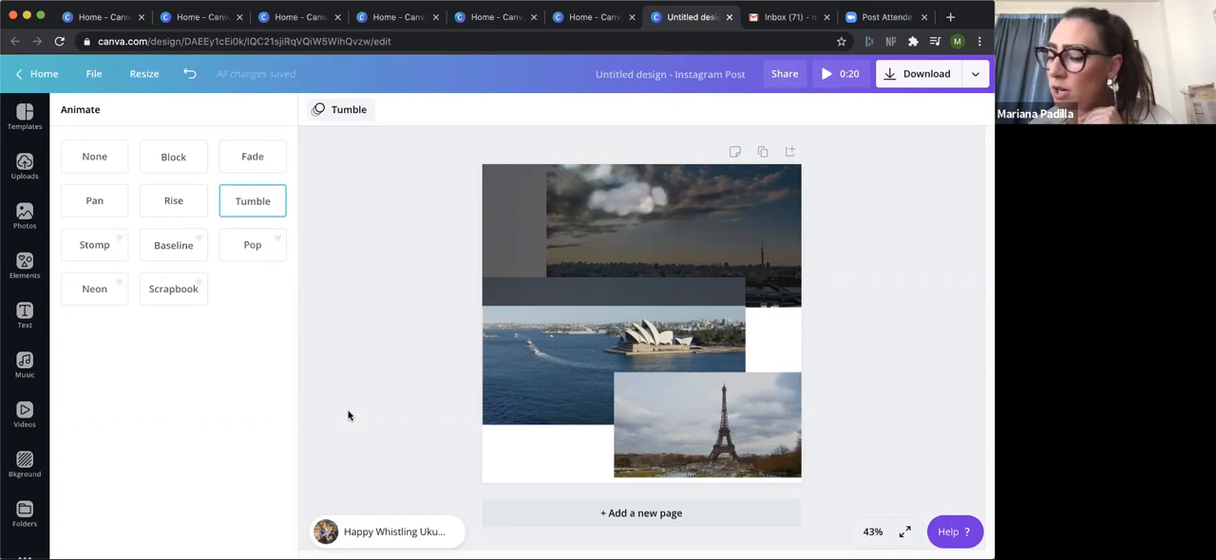
Return to the home page and reopen the untitled Instagram post from the existing designs.
left_click(48, 73)
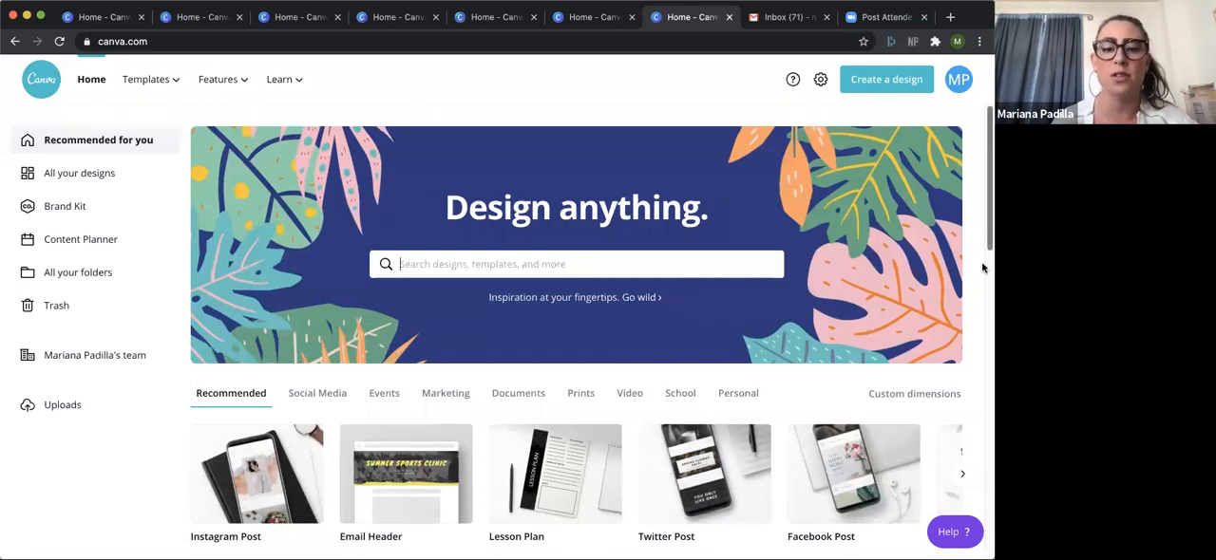
scroll(982, 263, "down", 4)
left_click(288, 501)
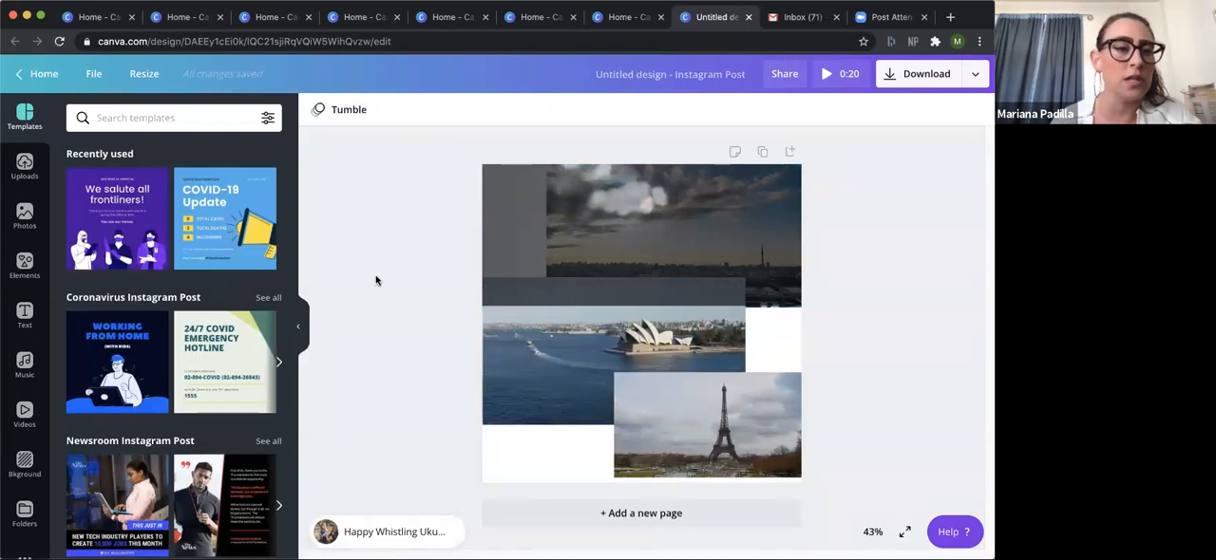
Browse the font combinations and add the glowing yellow "SHINE SHINE SHINE" text to the page.
left_click(25, 316)
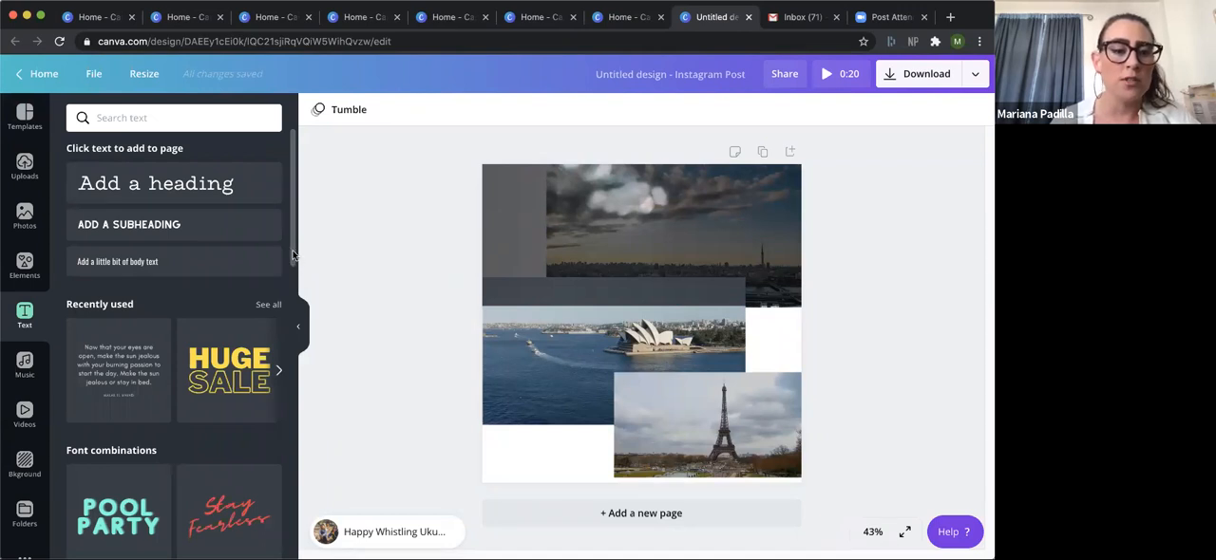
scroll(285, 290, "down", 3)
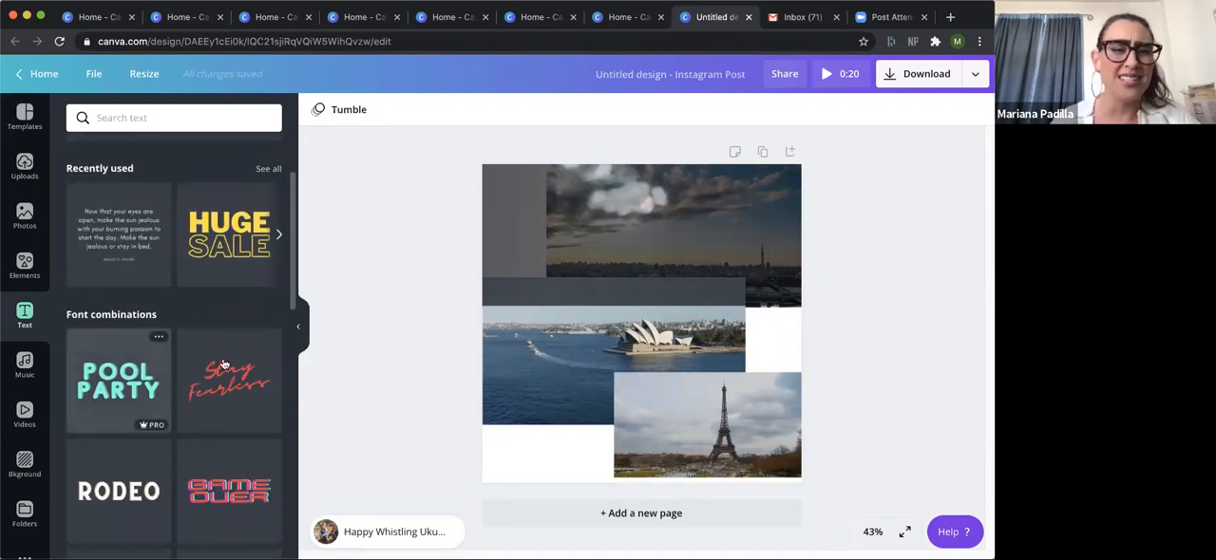
scroll(291, 300, "down", 2)
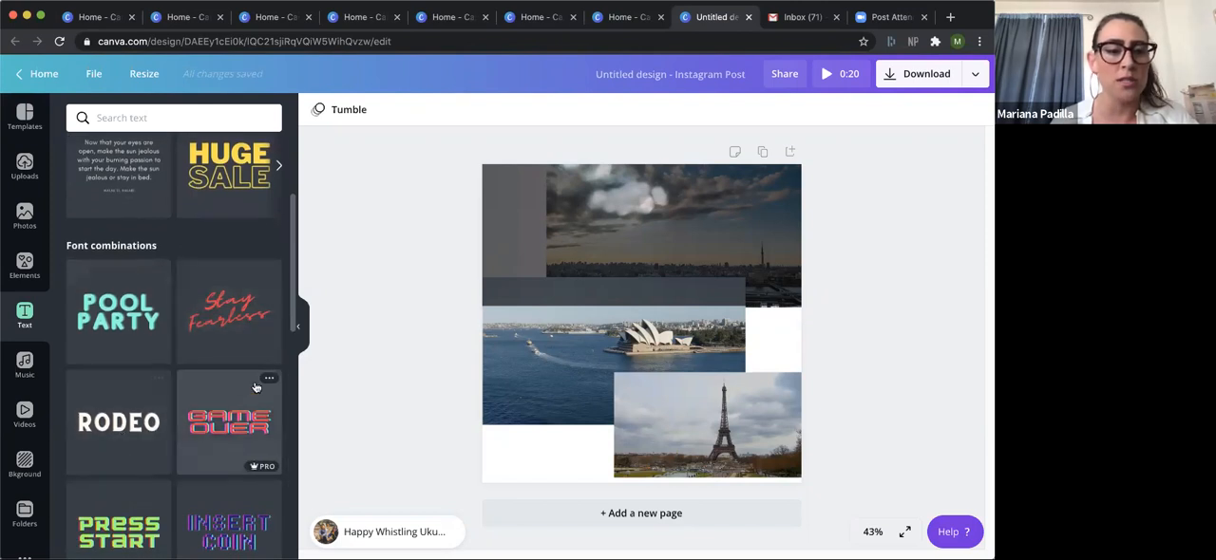
left_click_drag(294, 328, 294, 389)
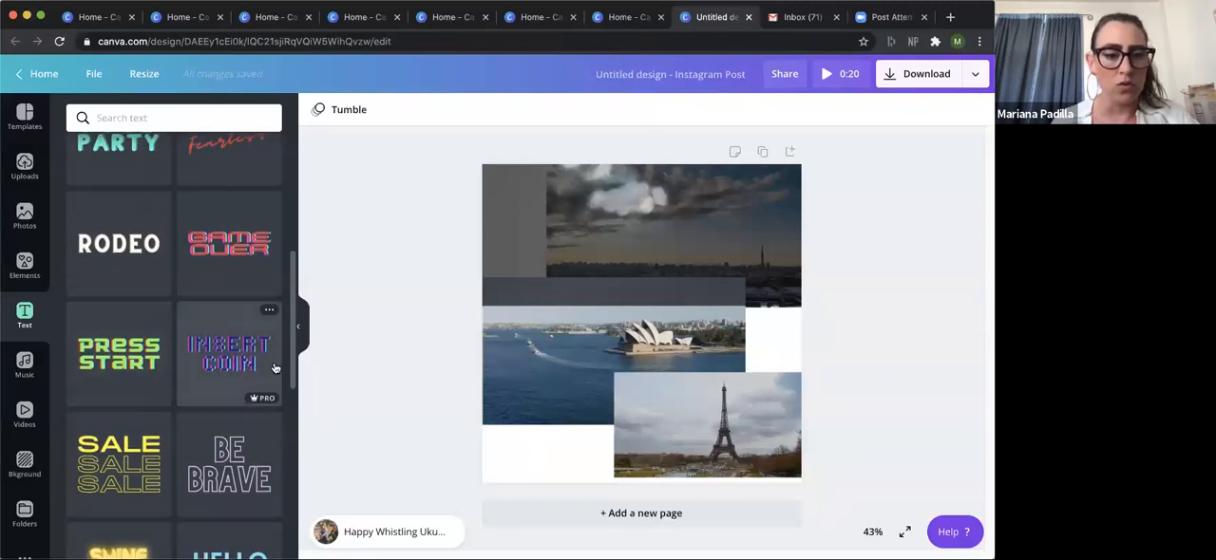
scroll(287, 393, "down", 1)
scroll(286, 392, "down", 2)
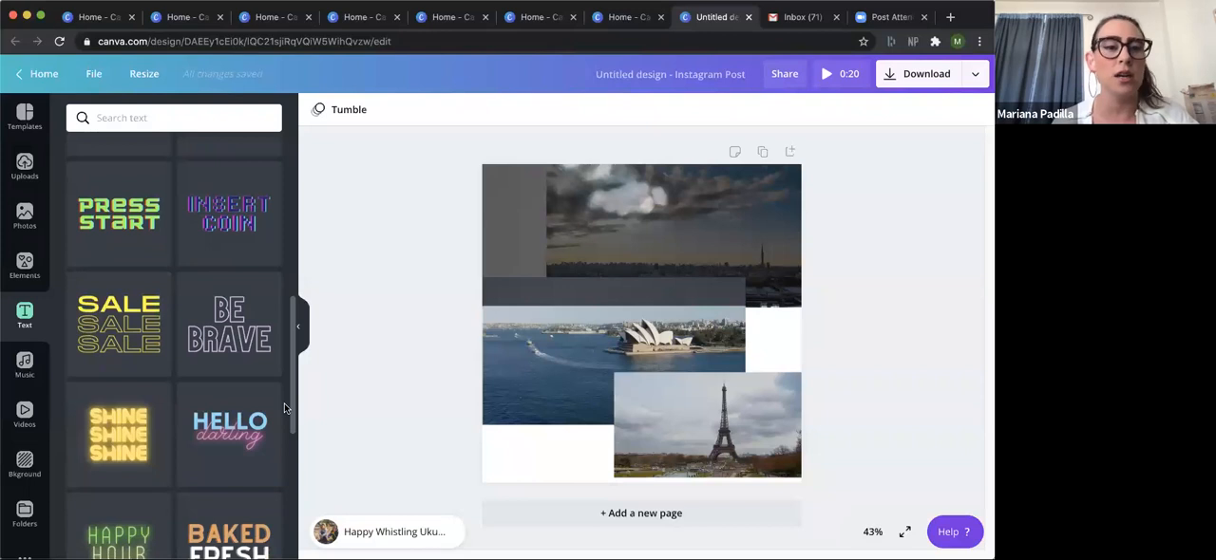
scroll(284, 406, "down", 1)
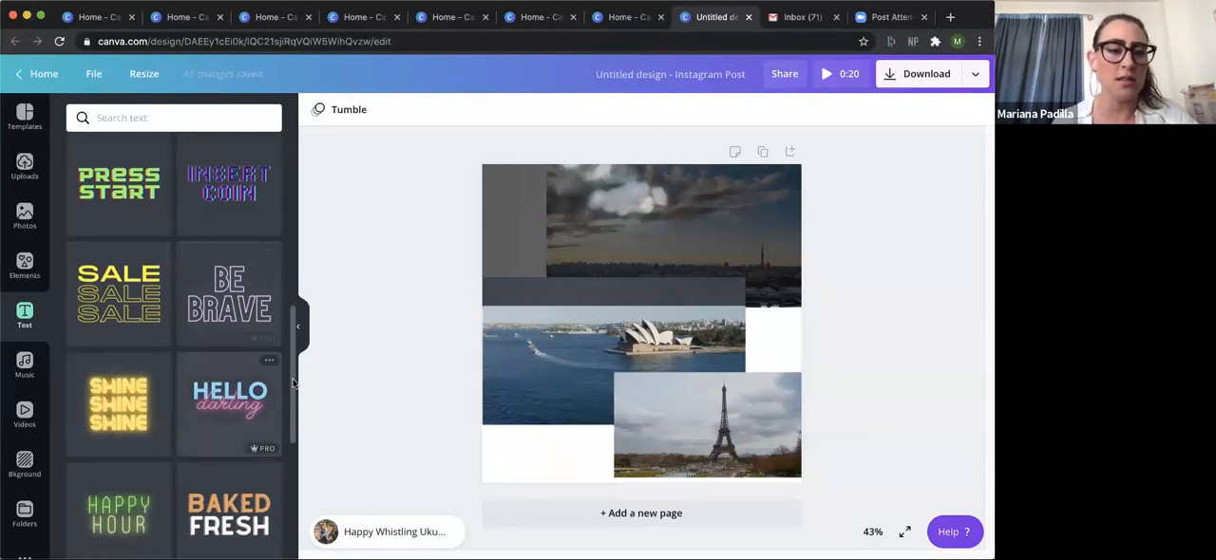
scroll(288, 395, "down", 5)
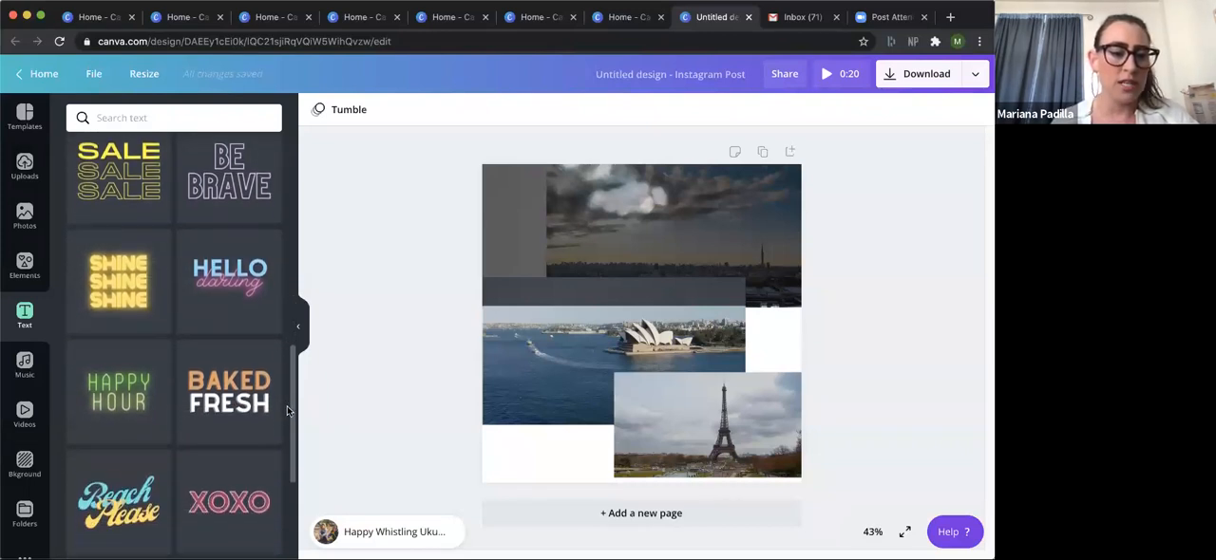
left_click(123, 239)
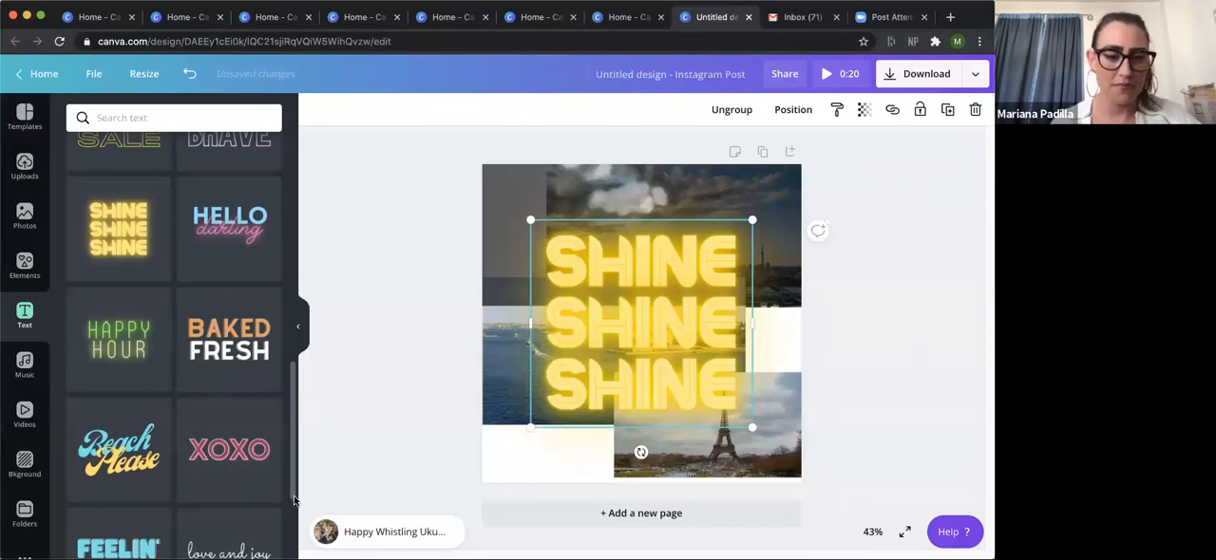
Look through the remaining font combinations further down the text library.
scroll(289, 475, "down", 8)
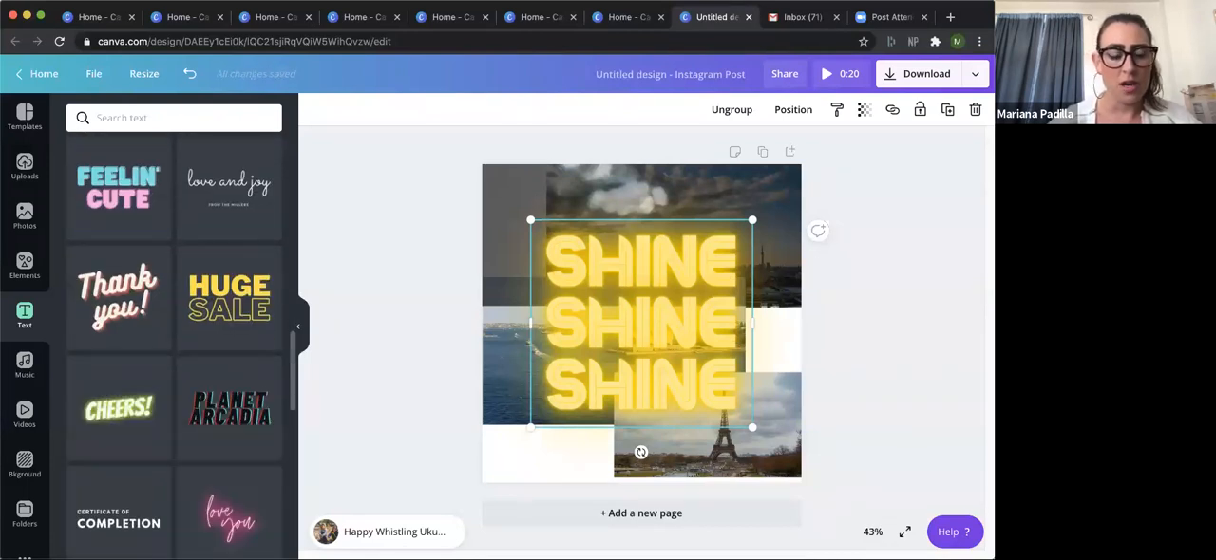
left_click_drag(292, 387, 281, 494)
scroll(281, 494, "down", 1)
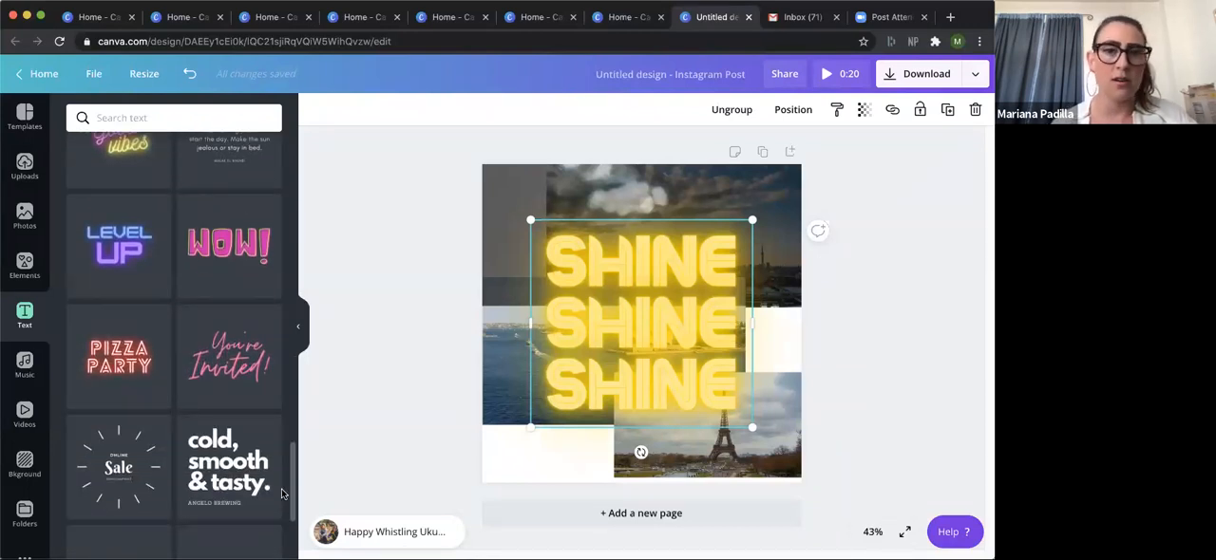
scroll(281, 494, "down", 6)
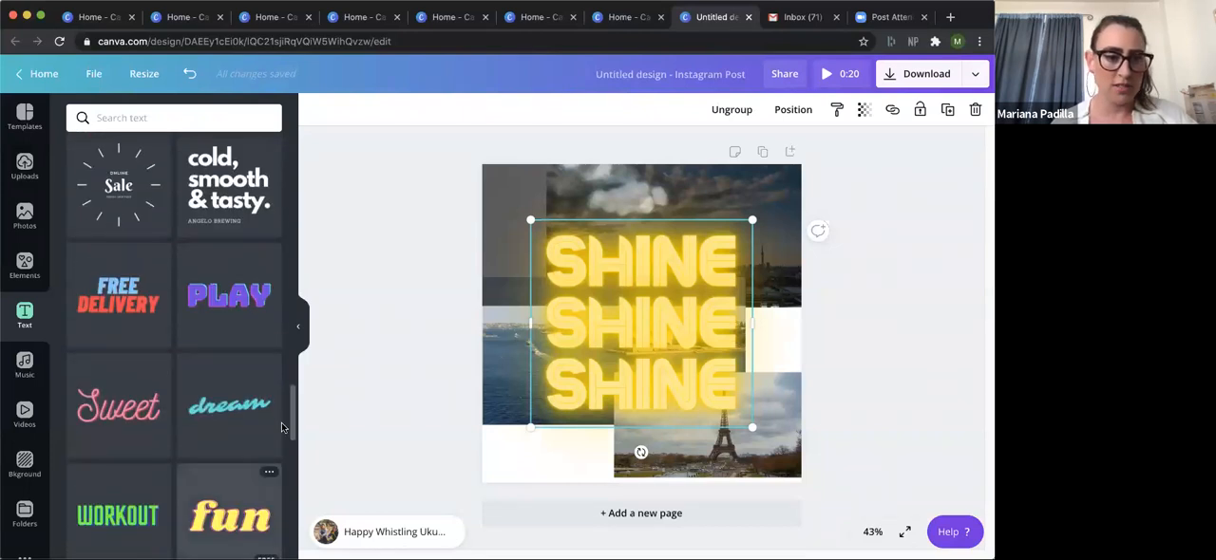
left_click_drag(291, 424, 289, 475)
scroll(282, 491, "down", 5)
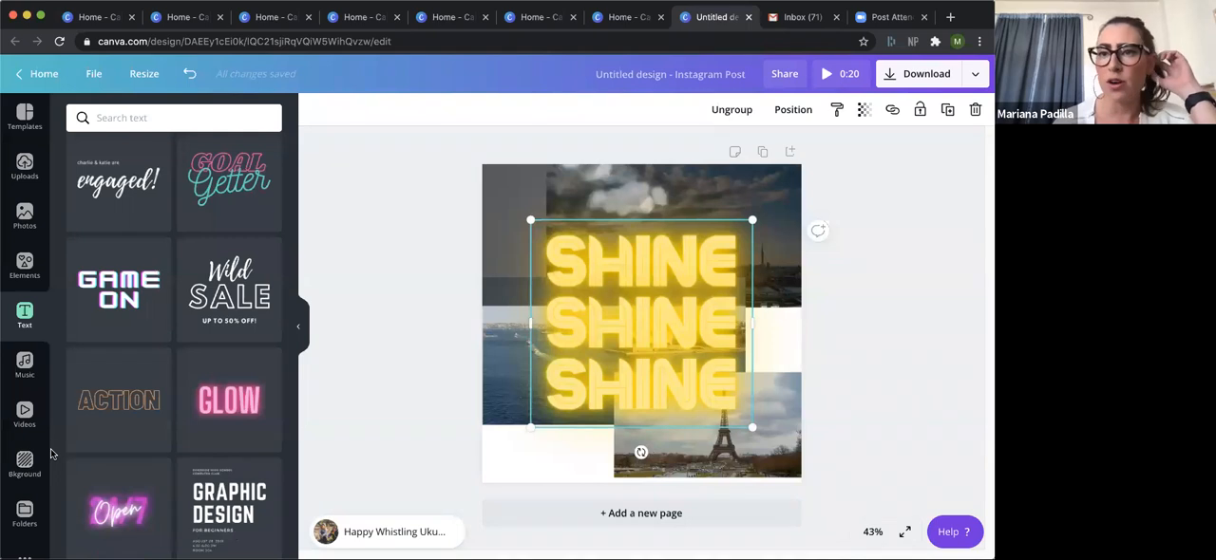
Check the folders, look through the additional apps and integrations, and open the Emoji collection.
scroll(21, 447, "down", 2)
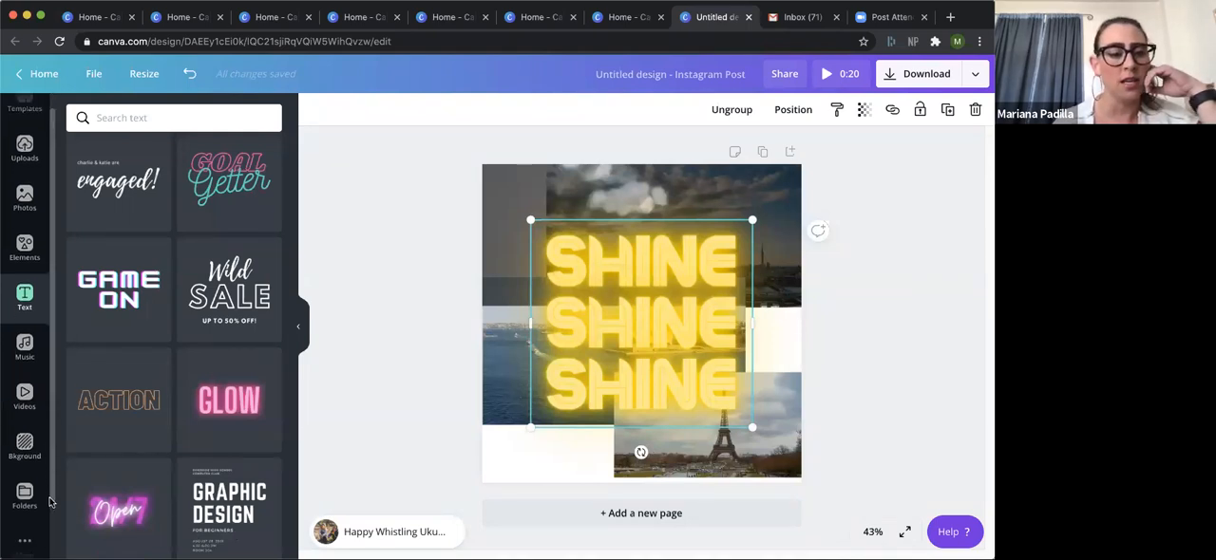
left_click(25, 437)
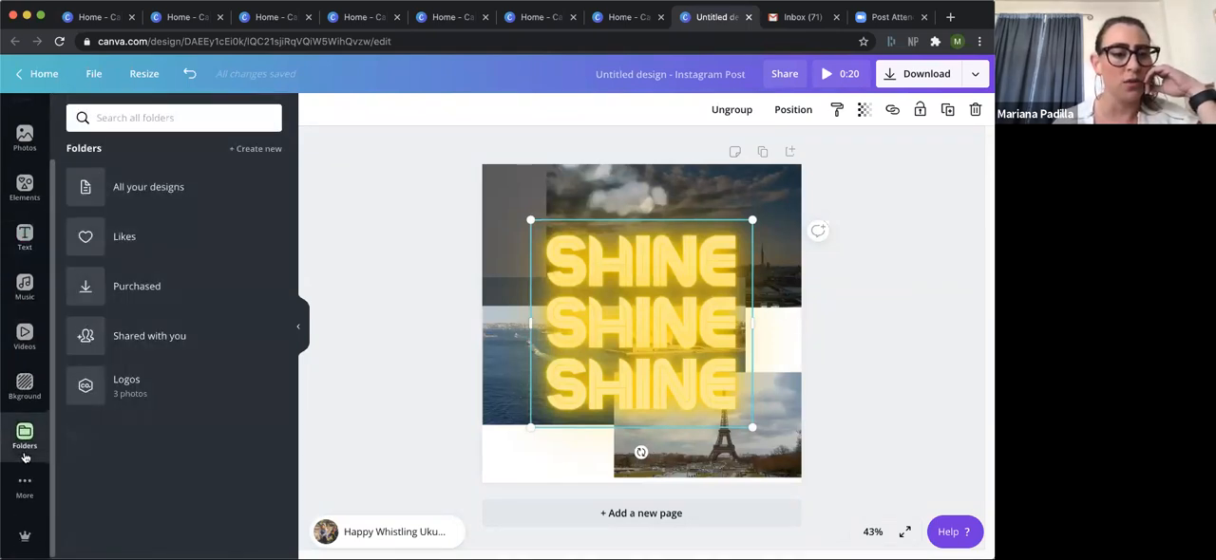
left_click(24, 487)
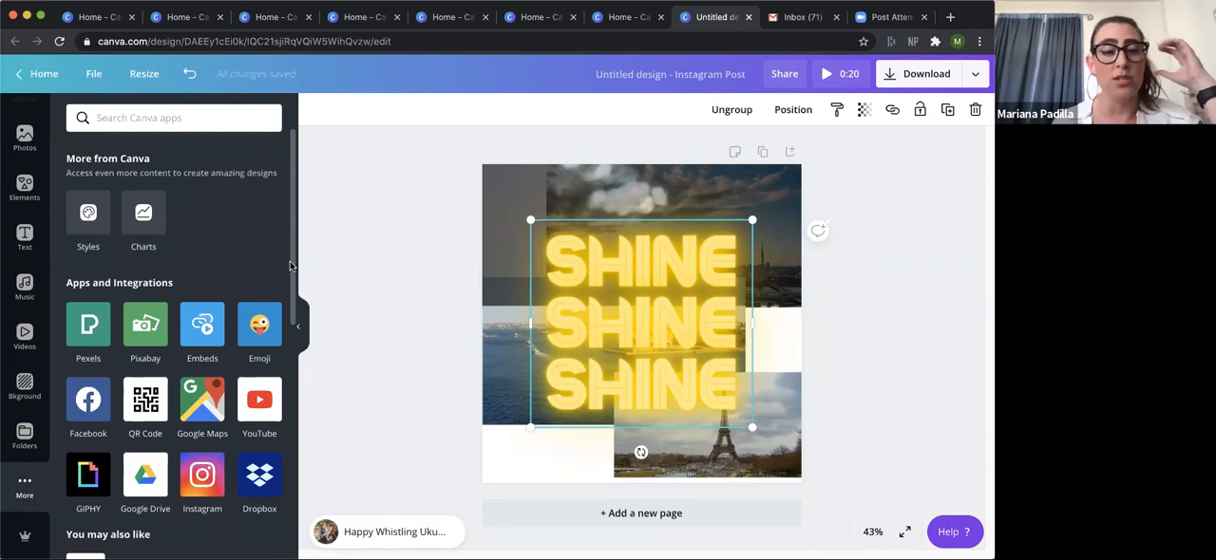
scroll(291, 275, "down", 1)
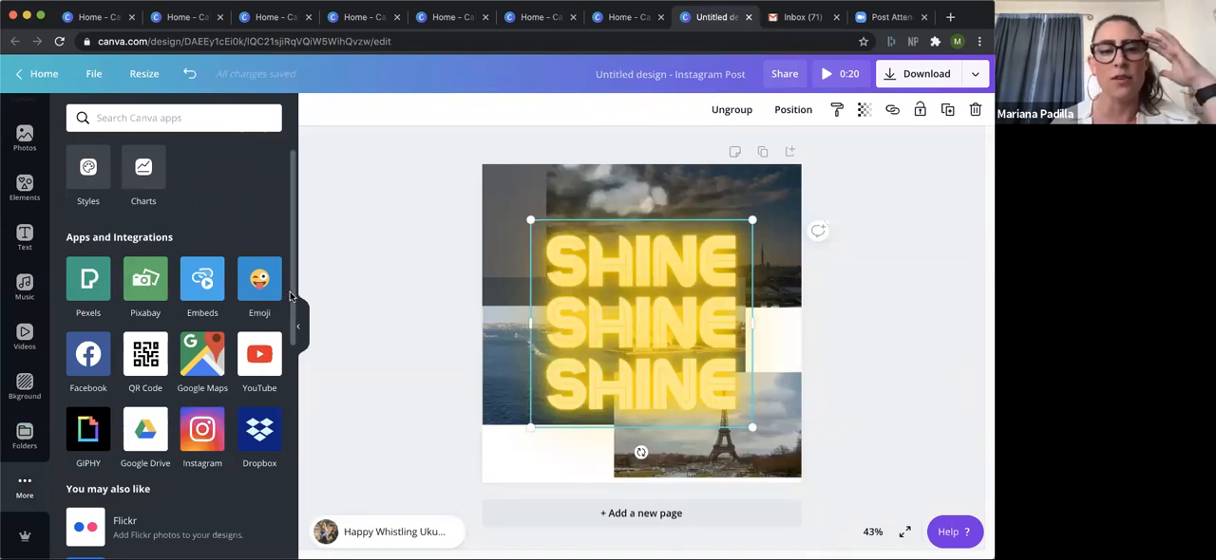
left_click_drag(291, 304, 288, 349)
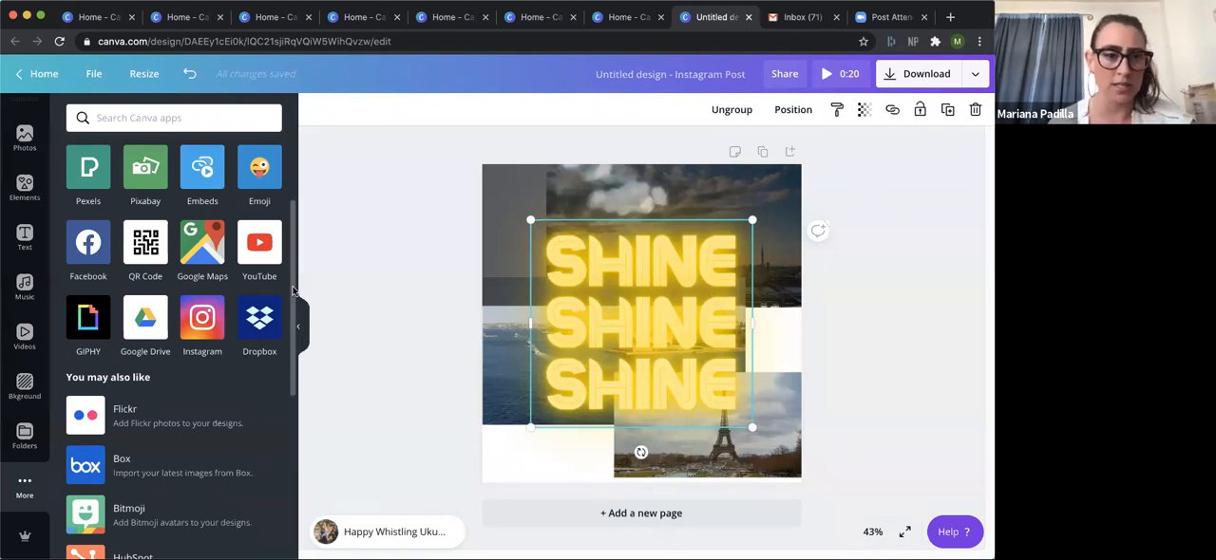
left_click_drag(293, 292, 287, 327)
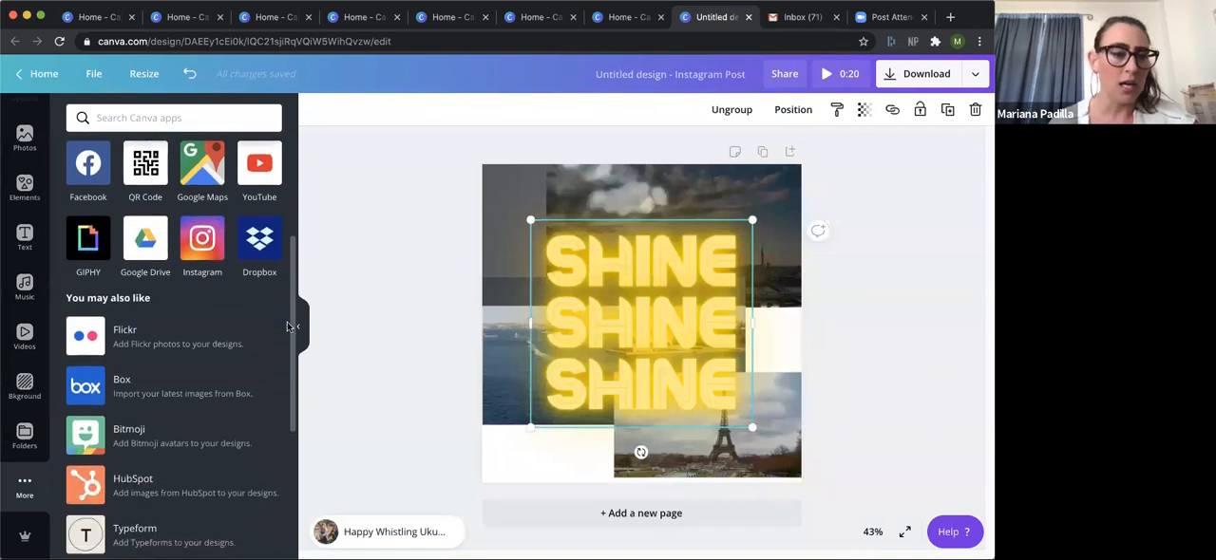
scroll(287, 361, "down", 3)
scroll(276, 389, "down", 2)
scroll(285, 304, "up", 7)
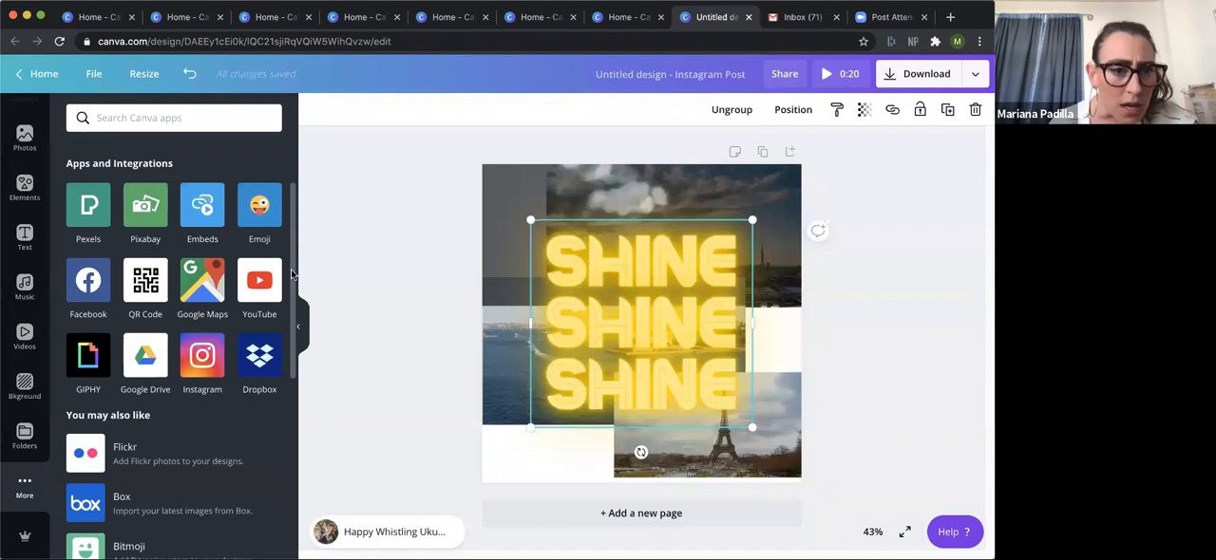
left_click(260, 210)
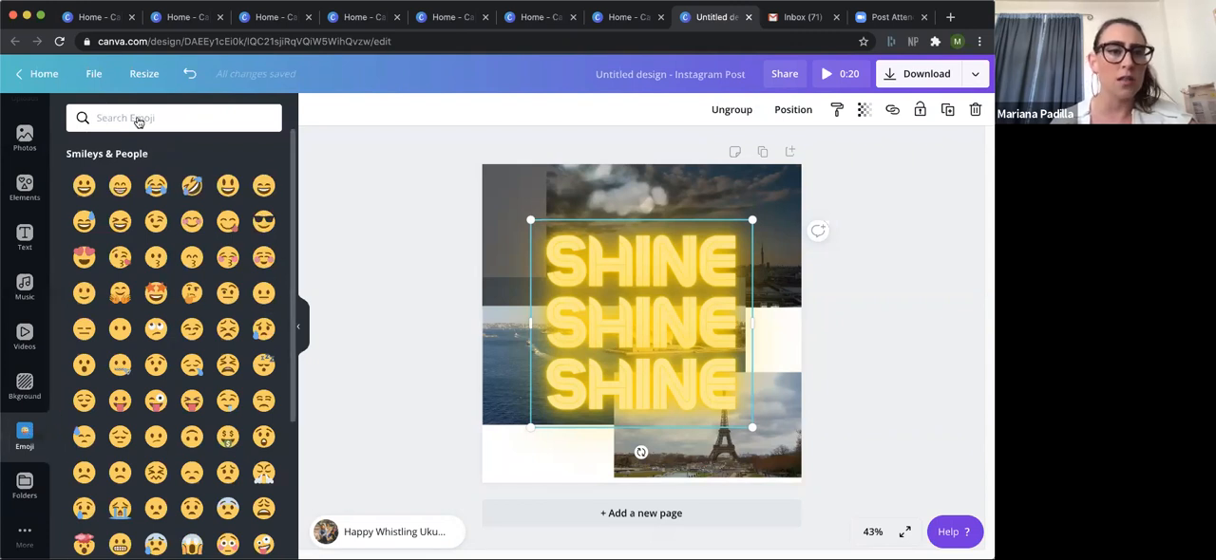
Undo the addition of the SHINE text and open the GIPHY collection from the apps and integrations.
left_click(189, 73)
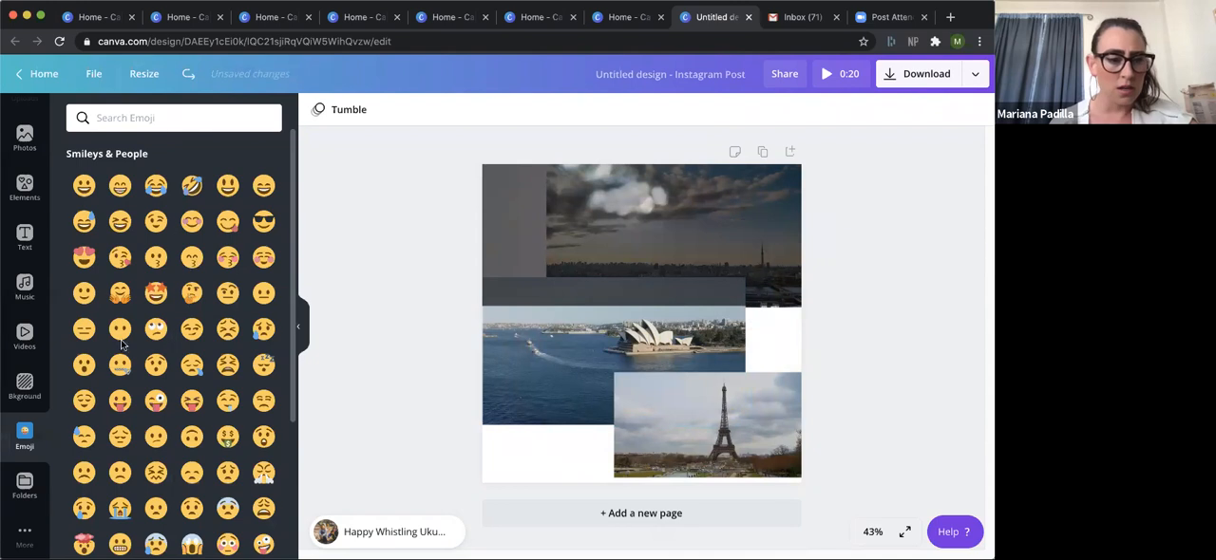
left_click(26, 532)
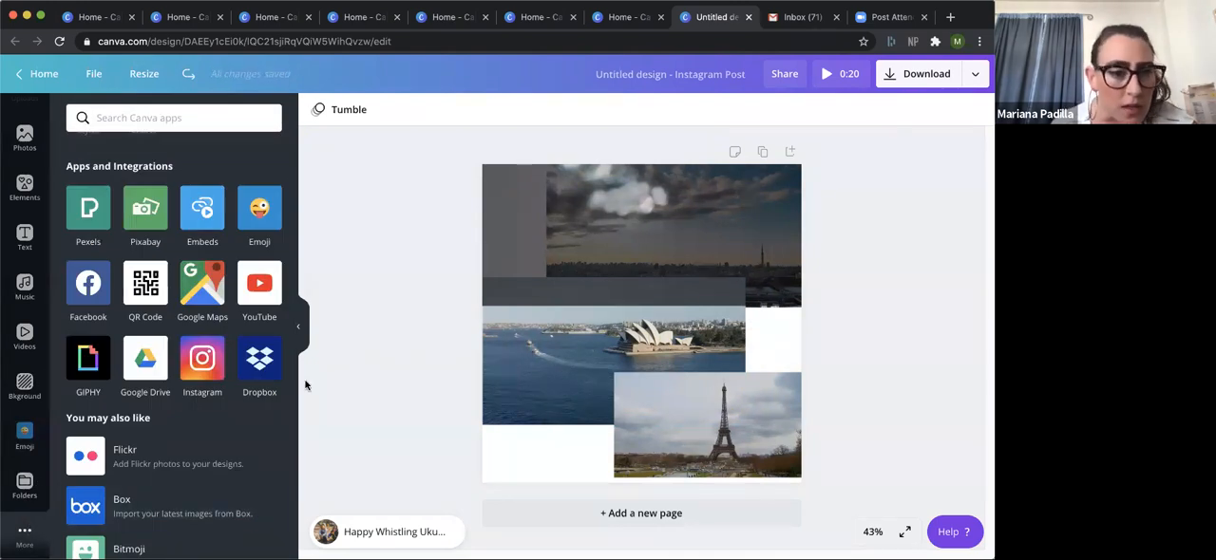
left_click(99, 366)
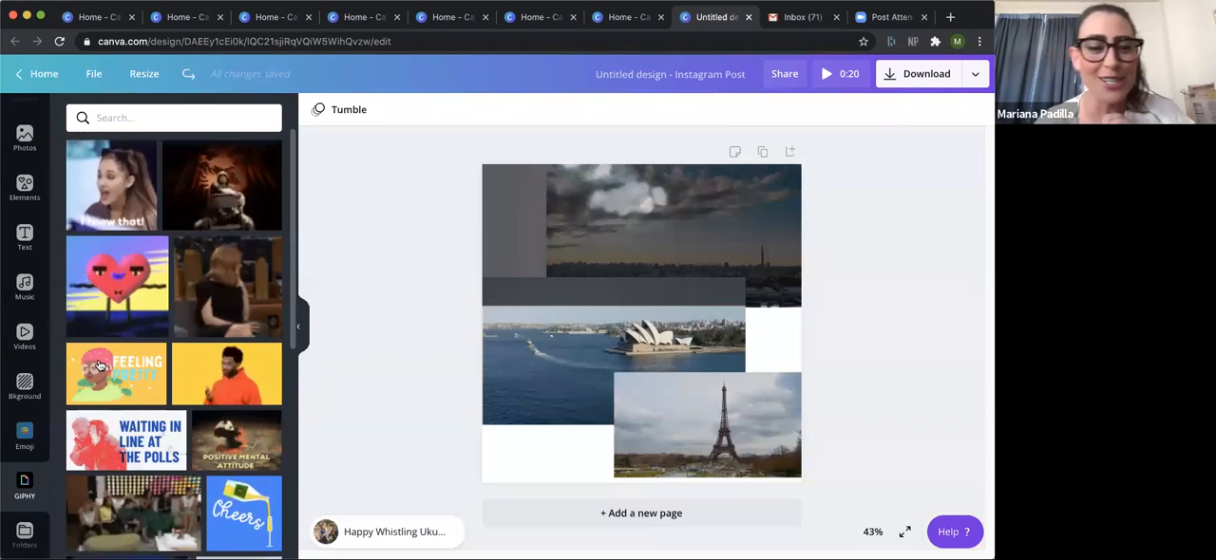
Try the GIPHY clip of the man in the orange hoodie on the page and delete it again.
left_click(227, 374)
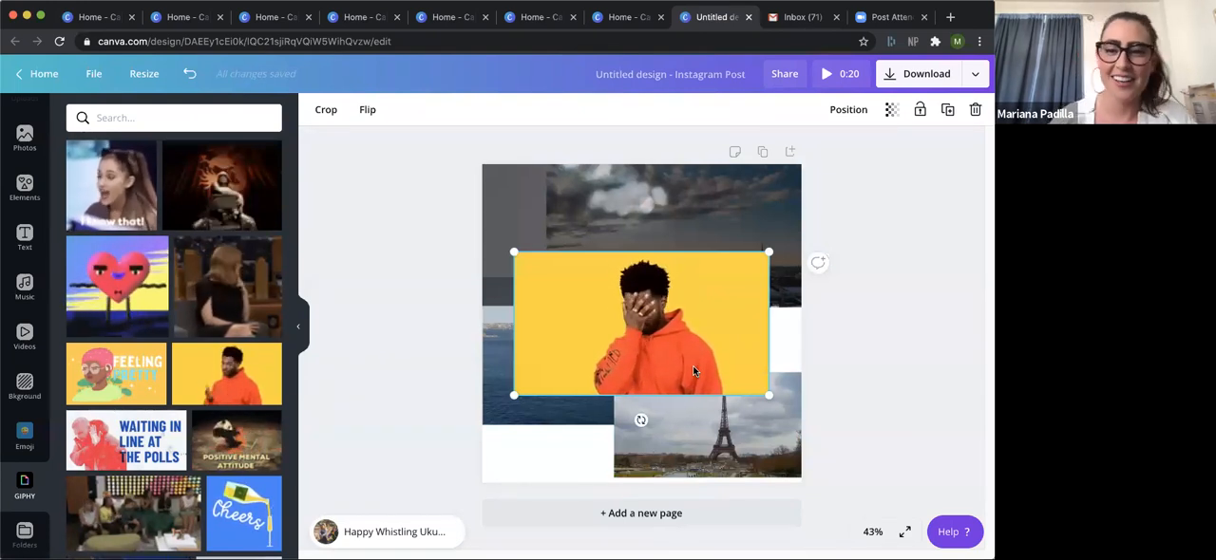
key("Delete")
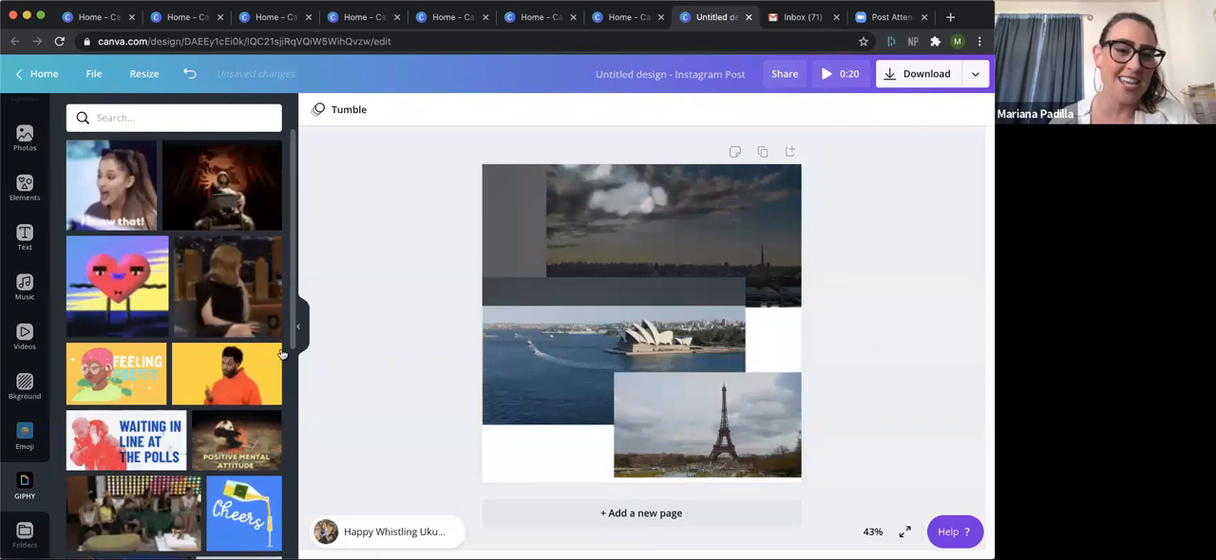
Look through the further GIFs in the GIPHY collection and go back to the first ones.
scroll(270, 425, "down", 2)
scroll(270, 424, "down", 3)
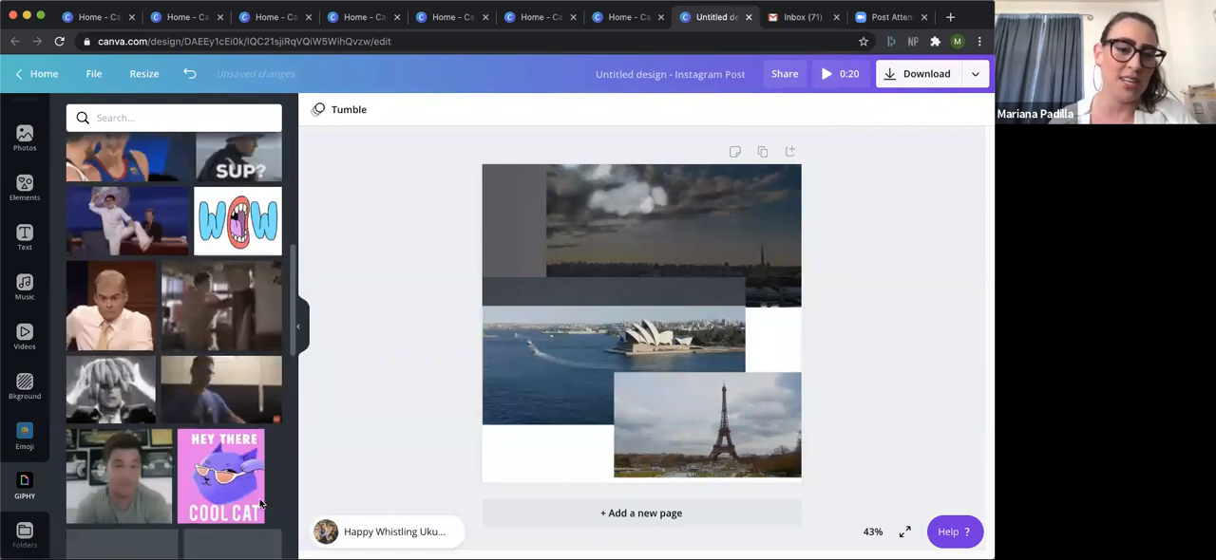
scroll(246, 540, "down", 2)
scroll(246, 539, "down", 3)
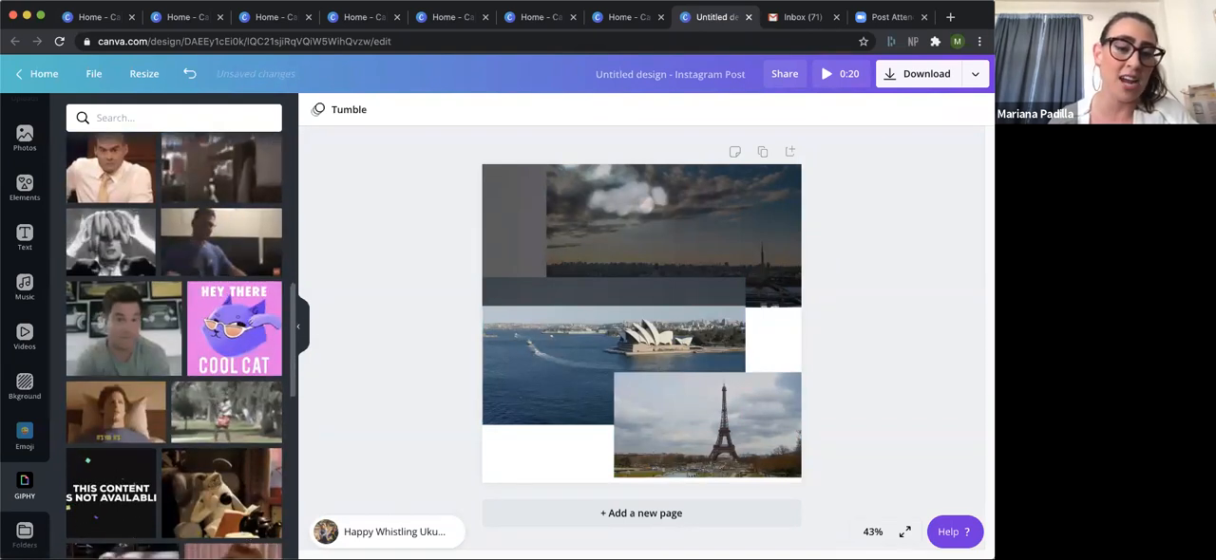
scroll(282, 474, "down", 3)
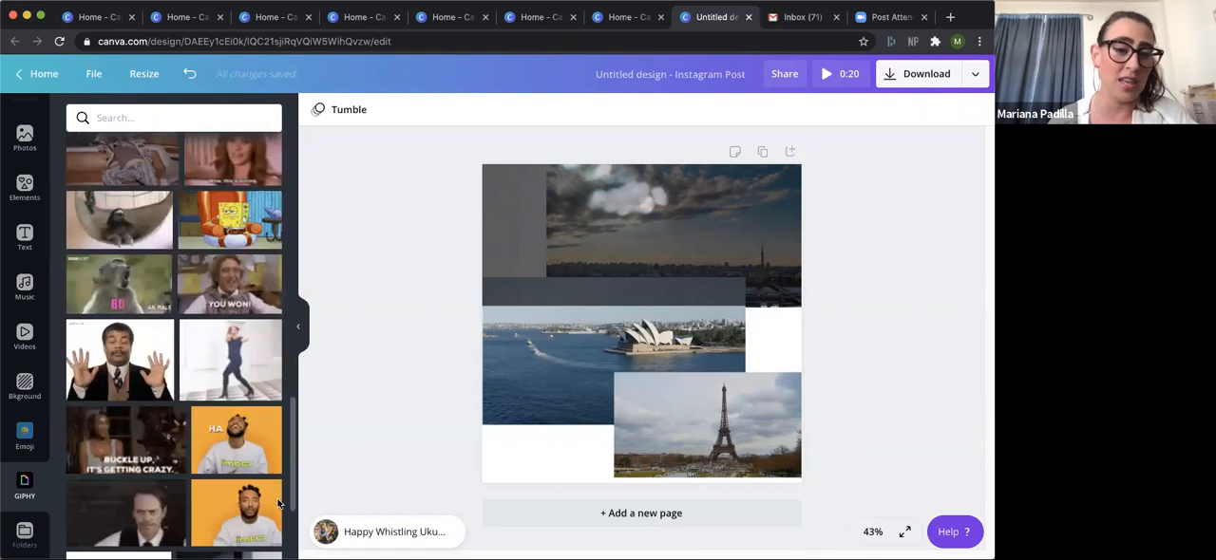
scroll(285, 304, "up", 10)
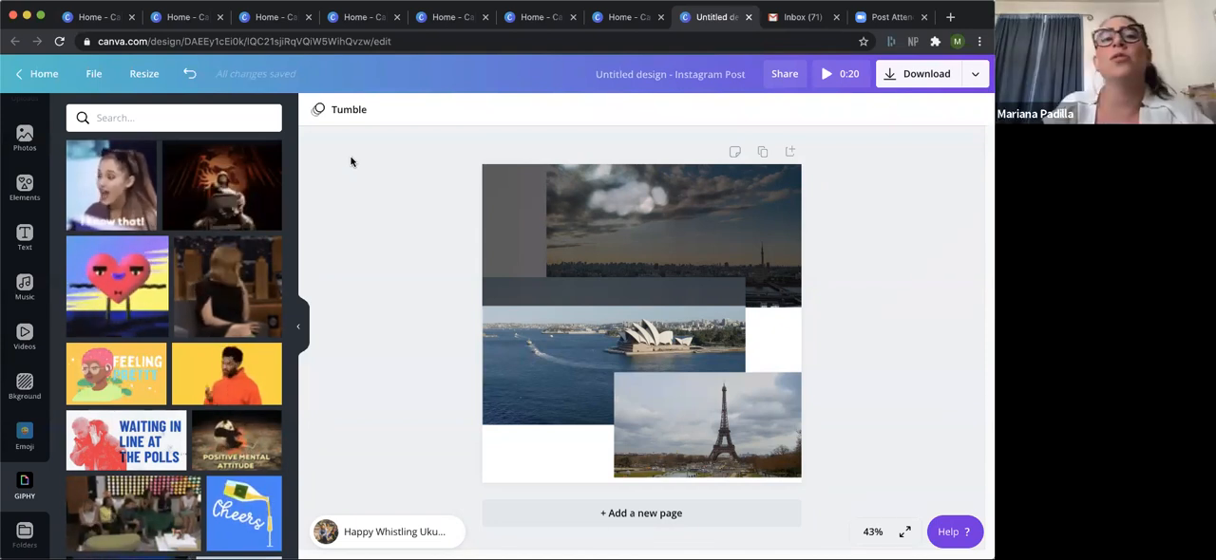
Return to the home page and look through the recommended design types as far as Video, Logo and Infographic.
left_click(41, 73)
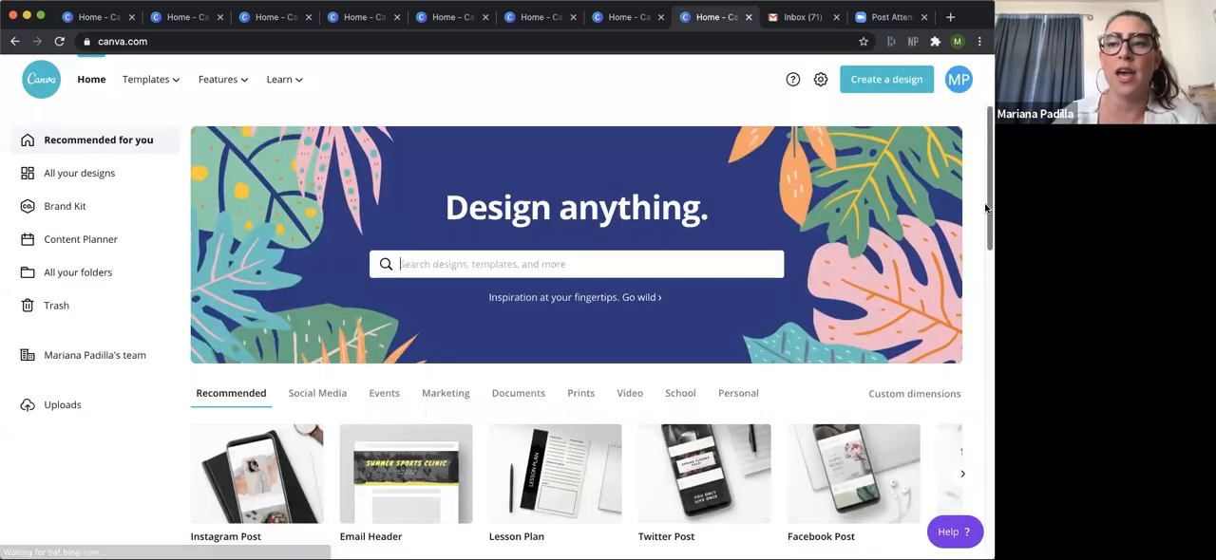
scroll(985, 260, "down", 3)
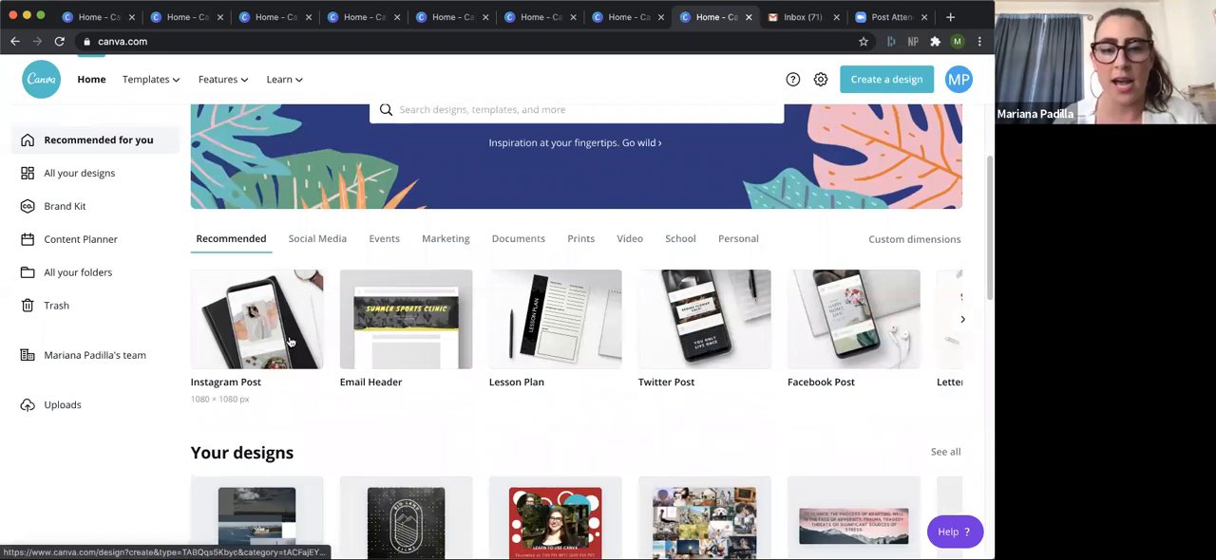
left_click(962, 321)
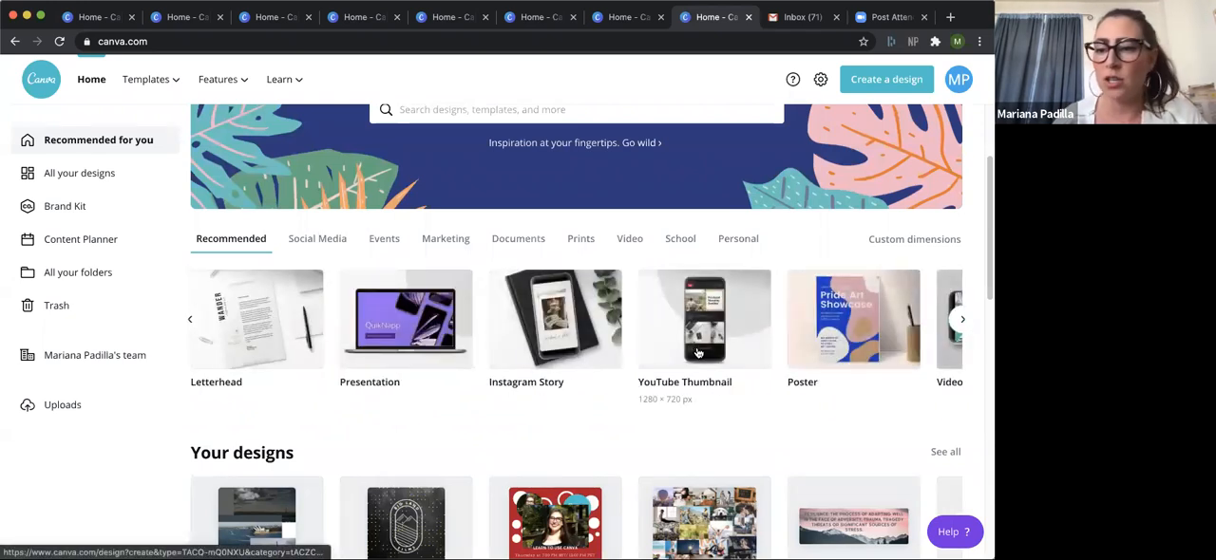
left_click(963, 321)
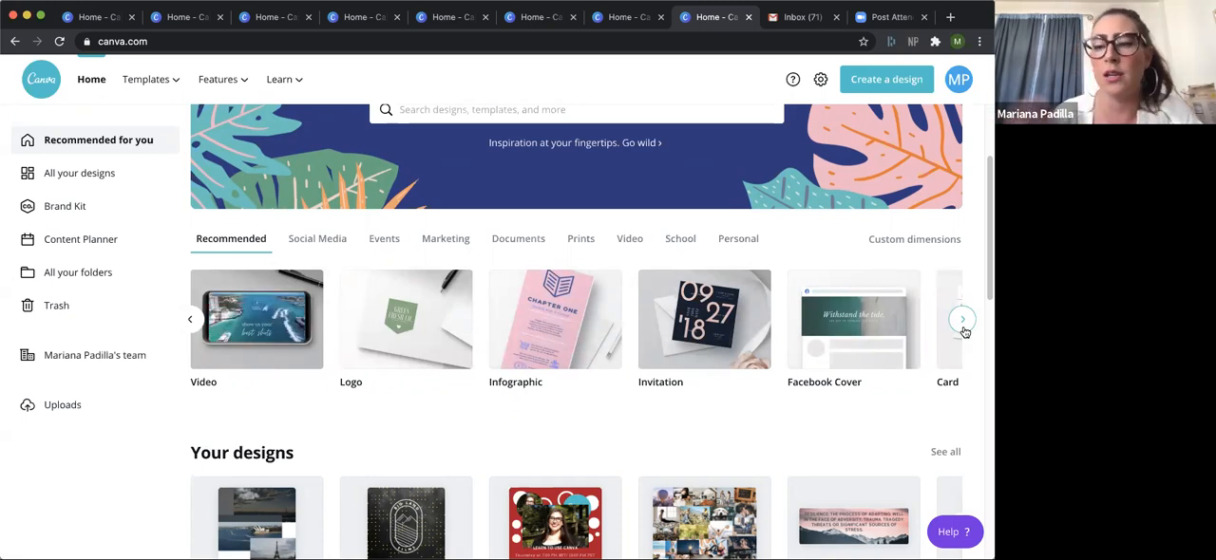
left_click_drag(988, 226, 985, 178)
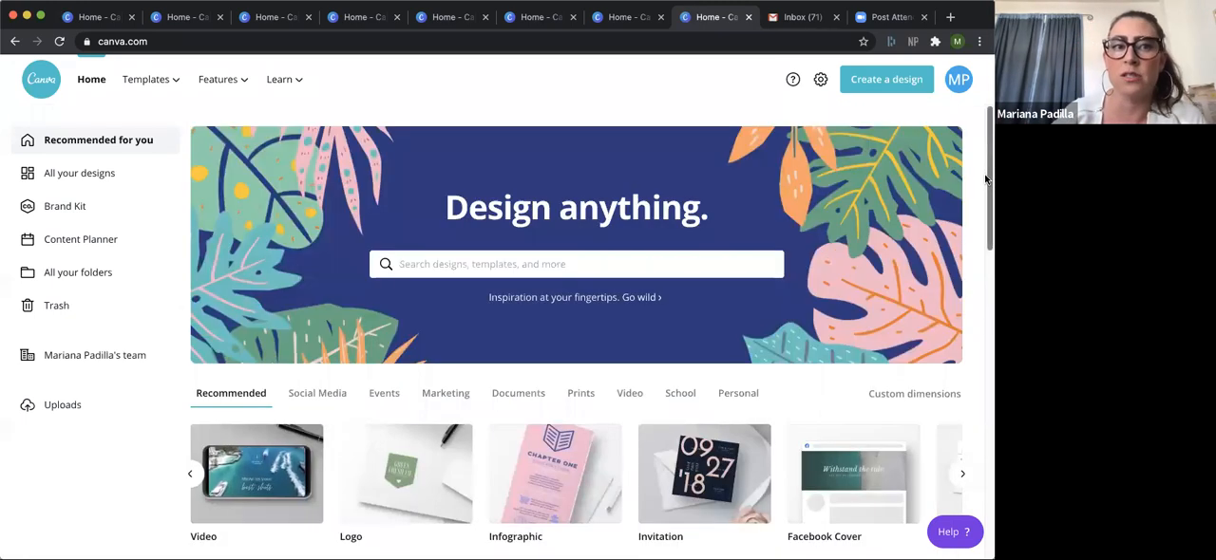
Review the template categories and open the Discover Templates page.
mouse_move(177, 82)
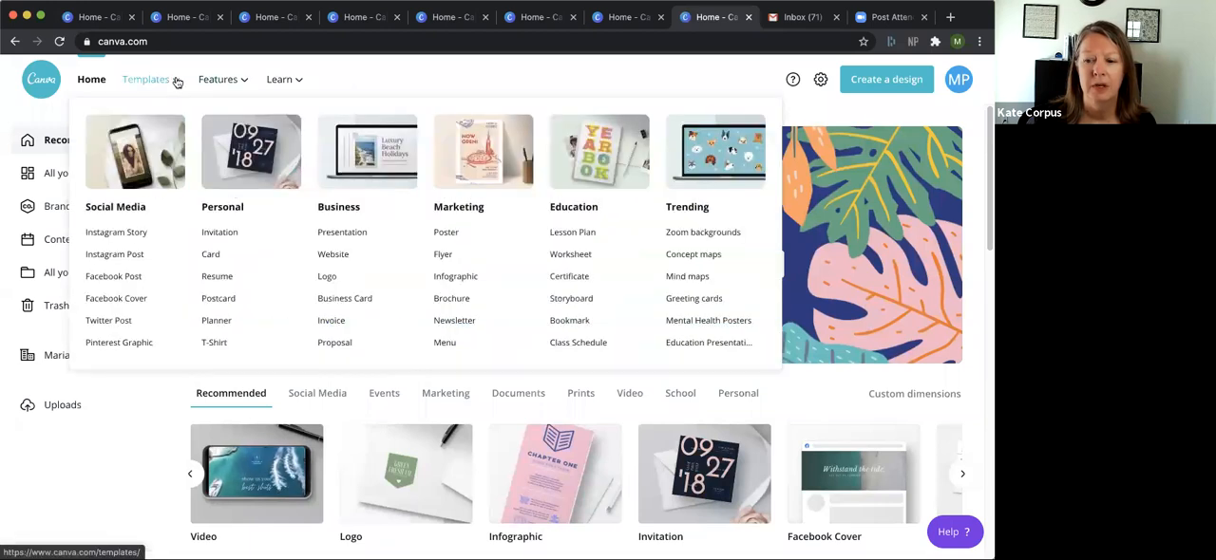
left_click(178, 83)
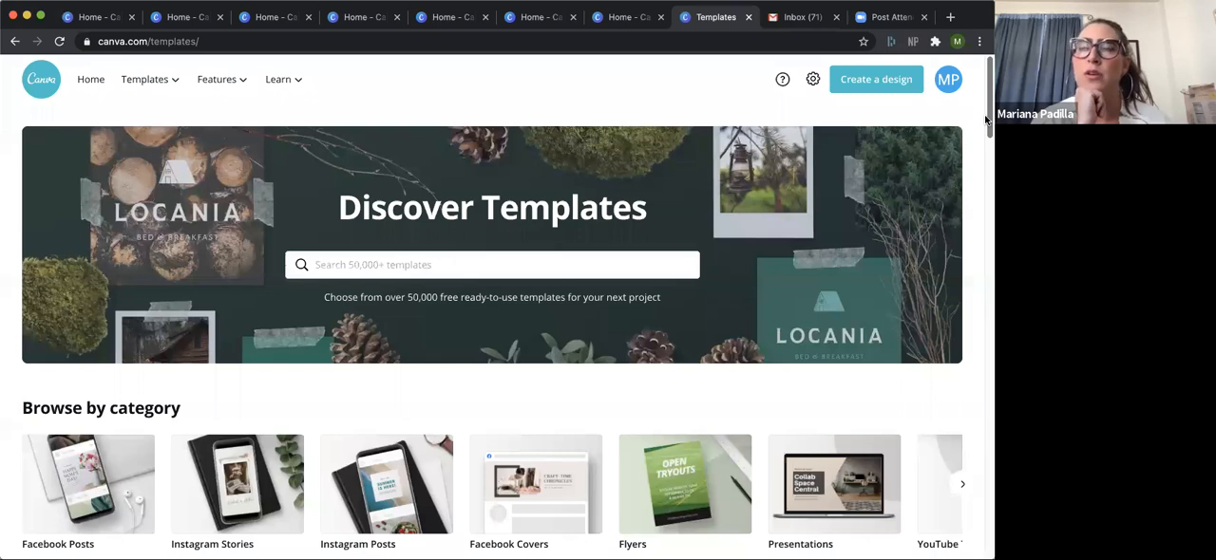
left_click_drag(987, 118, 987, 90)
Return to the home page, open the collection of all existing designs, and browse down through it.
left_click(97, 76)
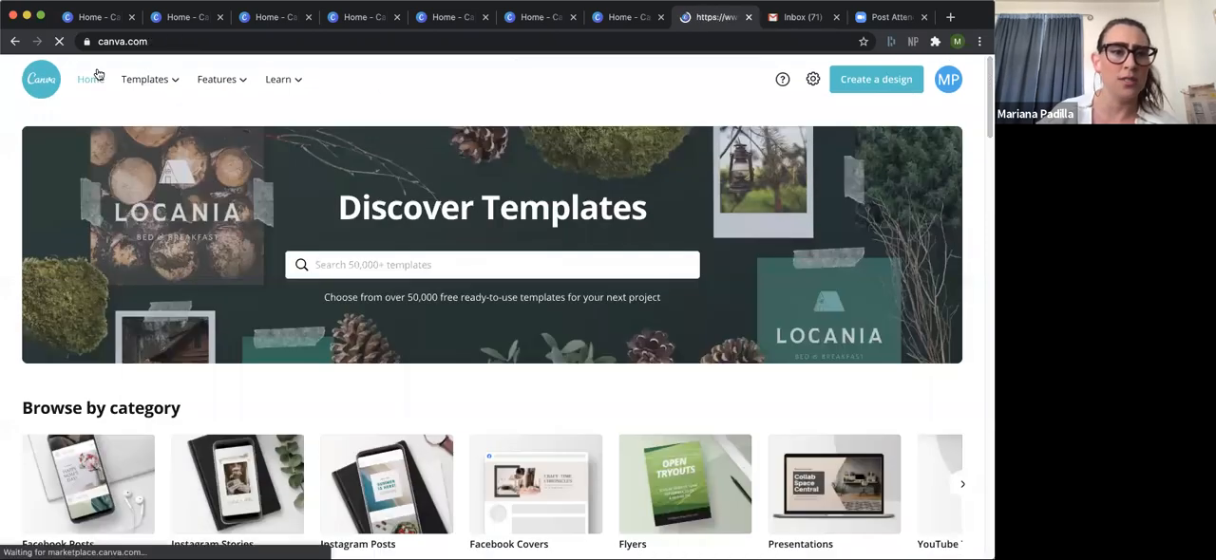
left_click(90, 179)
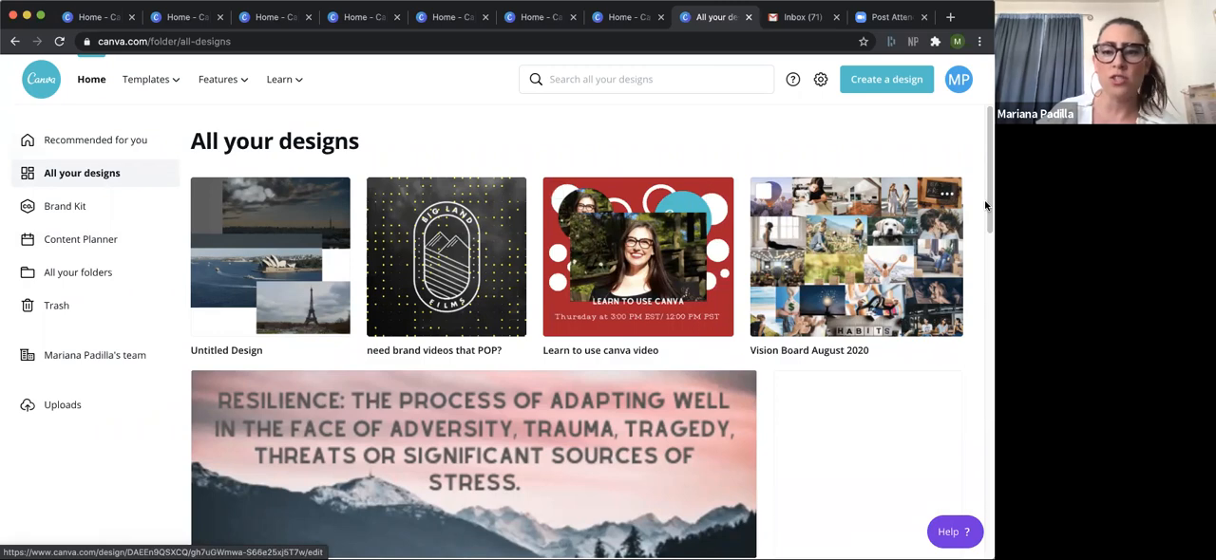
left_click_drag(985, 205, 935, 460)
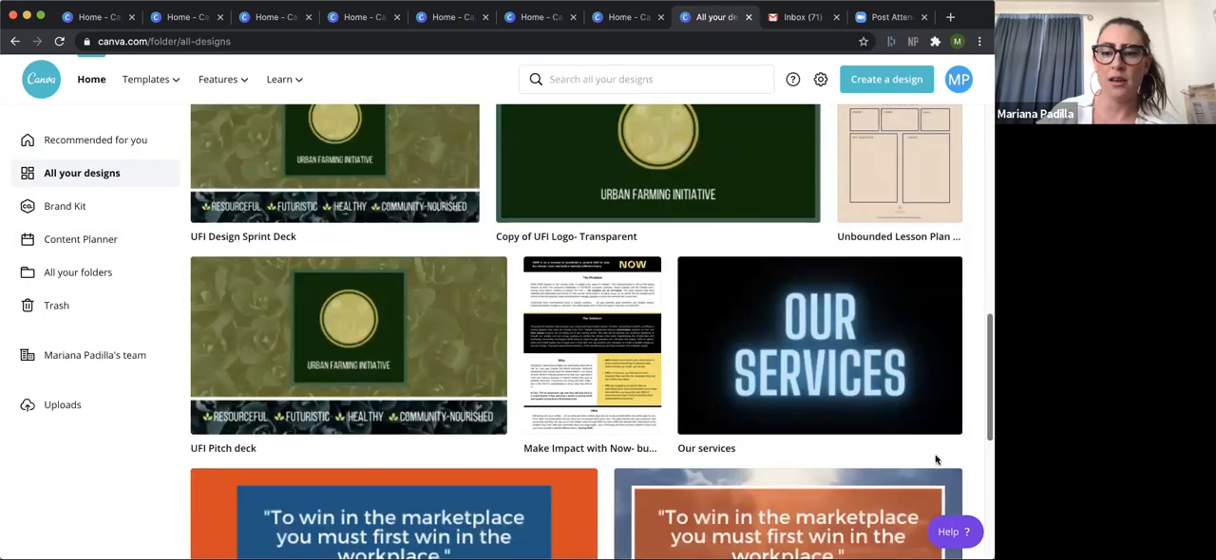
scroll(929, 494, "down", 8)
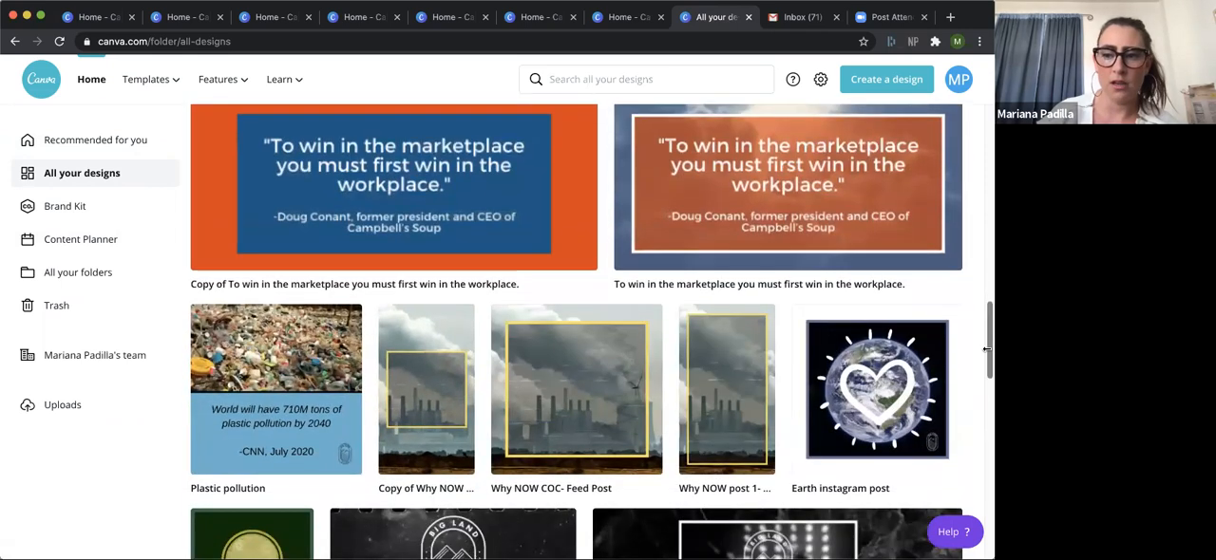
left_click_drag(987, 350, 978, 432)
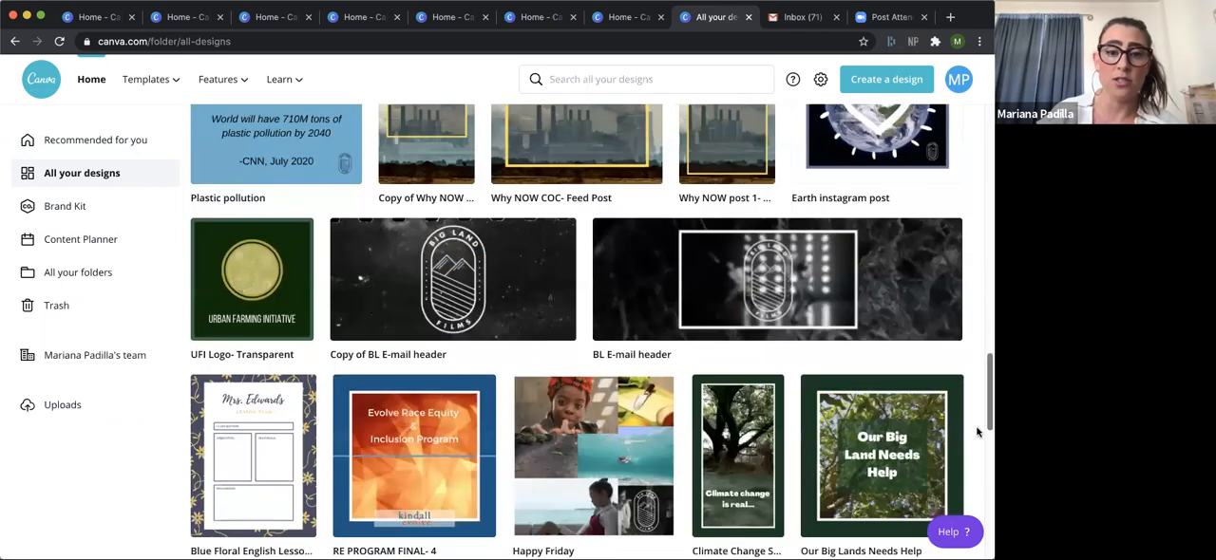
scroll(665, 380, "down", 4)
Open the RE PROGRAM FINAL- 4 design and play its preview, pausing it after the opening page.
left_click(409, 311)
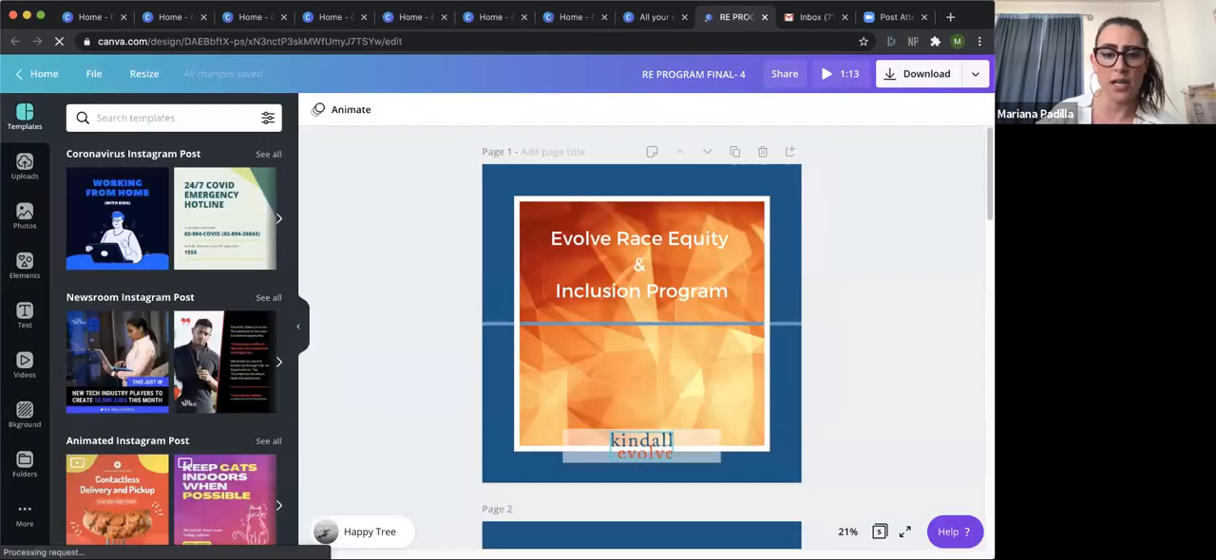
left_click(829, 74)
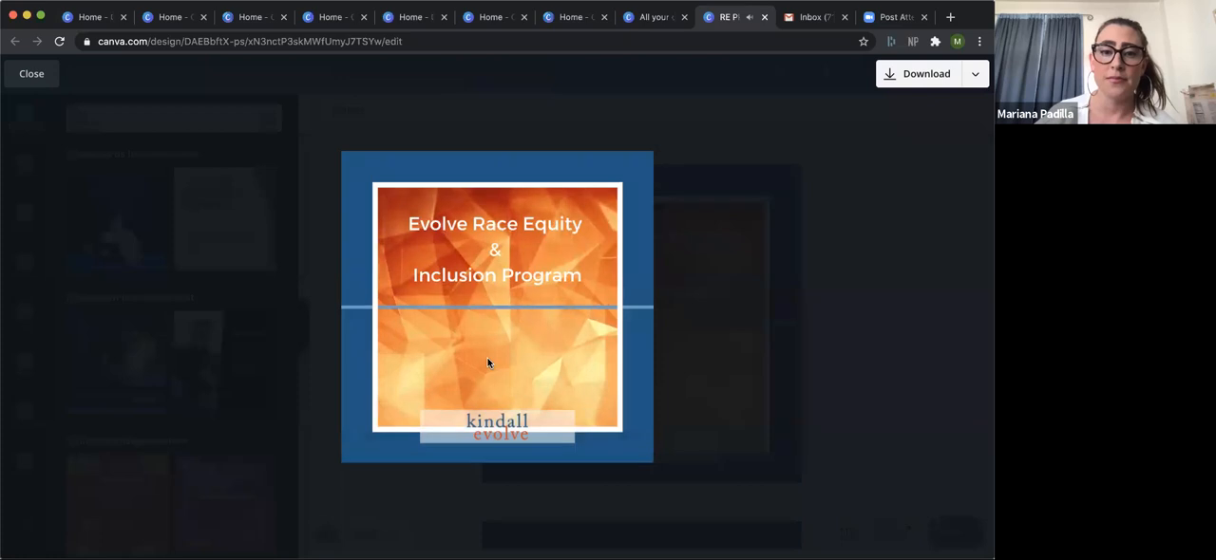
mouse_move(548, 381)
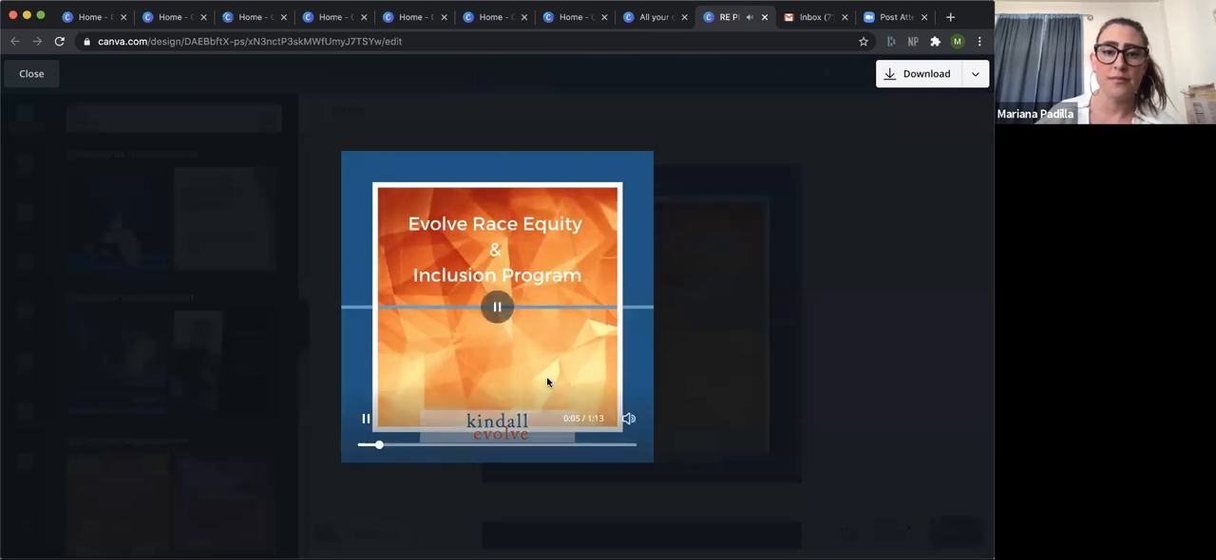
left_click(495, 308)
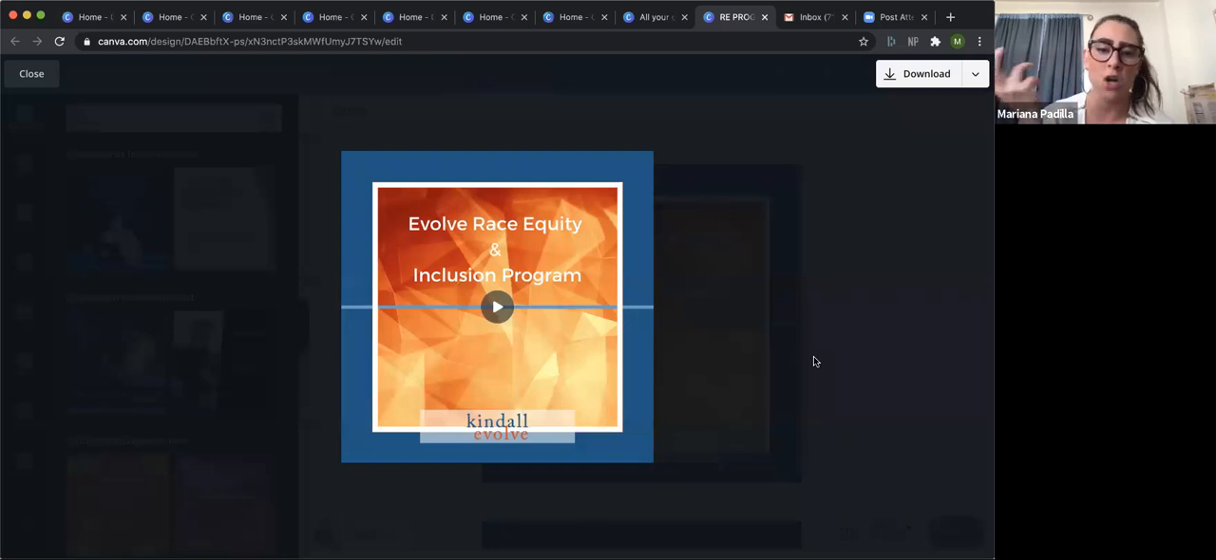
mouse_move(383, 430)
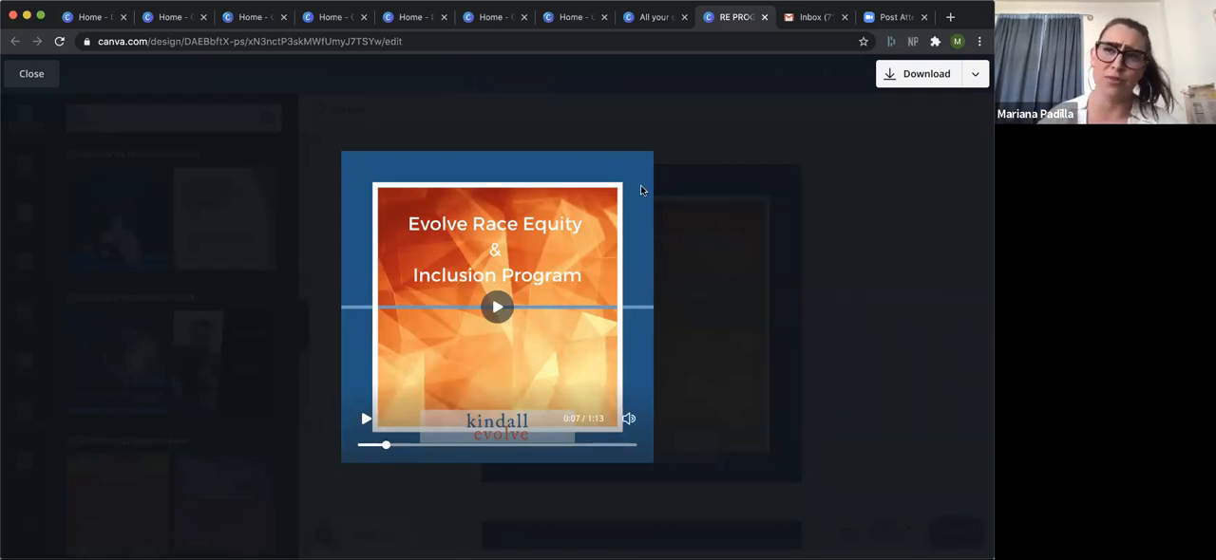
Go back to the existing designs, open the Happy Friday video collage, play its preview, and close the preview.
left_click(670, 17)
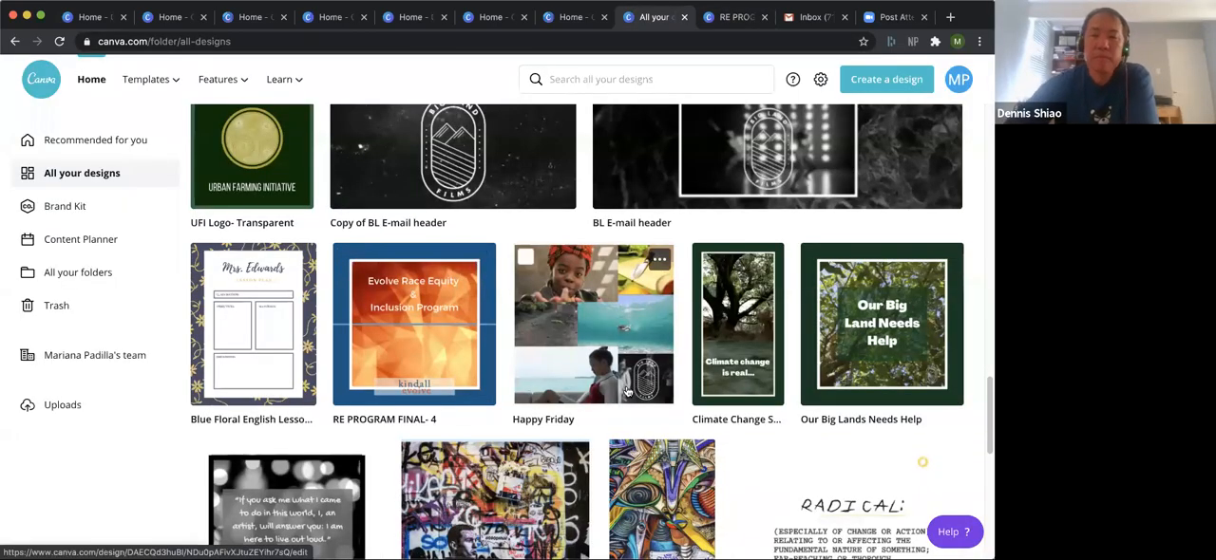
left_click(618, 337)
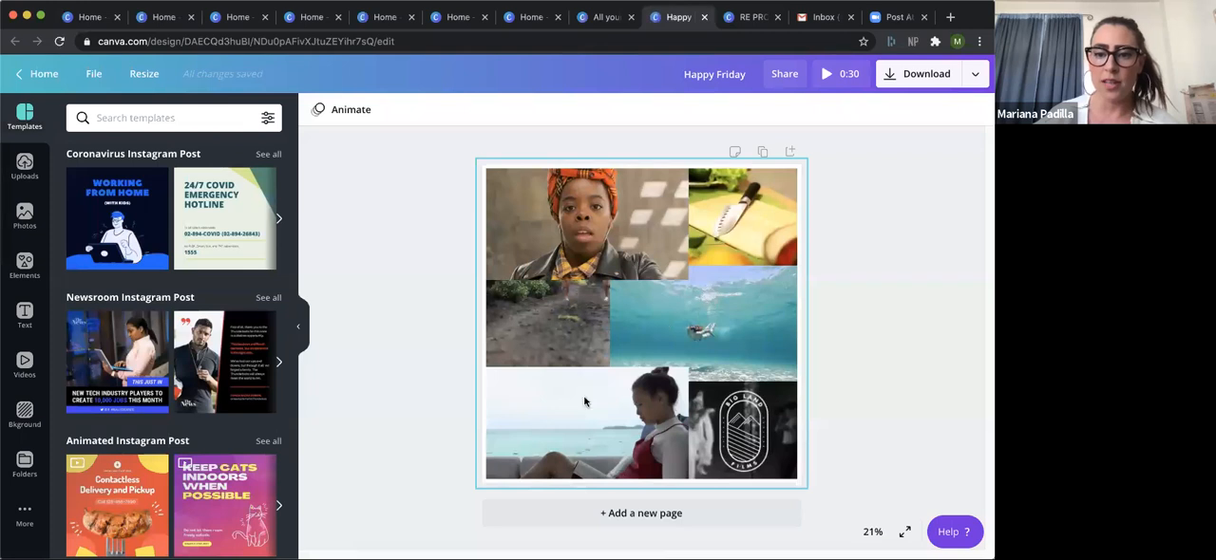
left_click(828, 73)
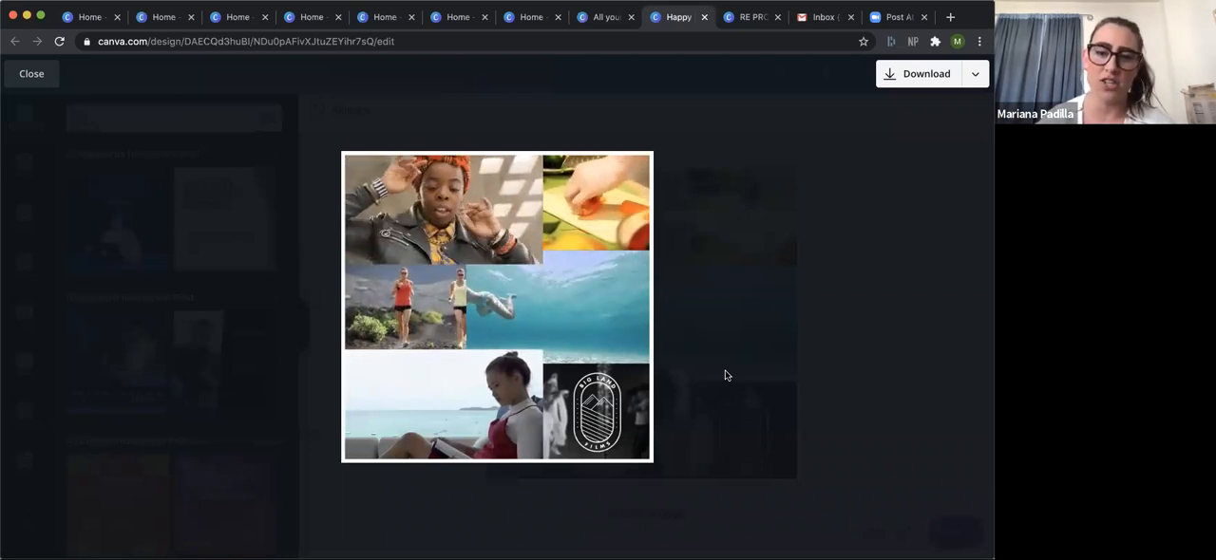
left_click(789, 300)
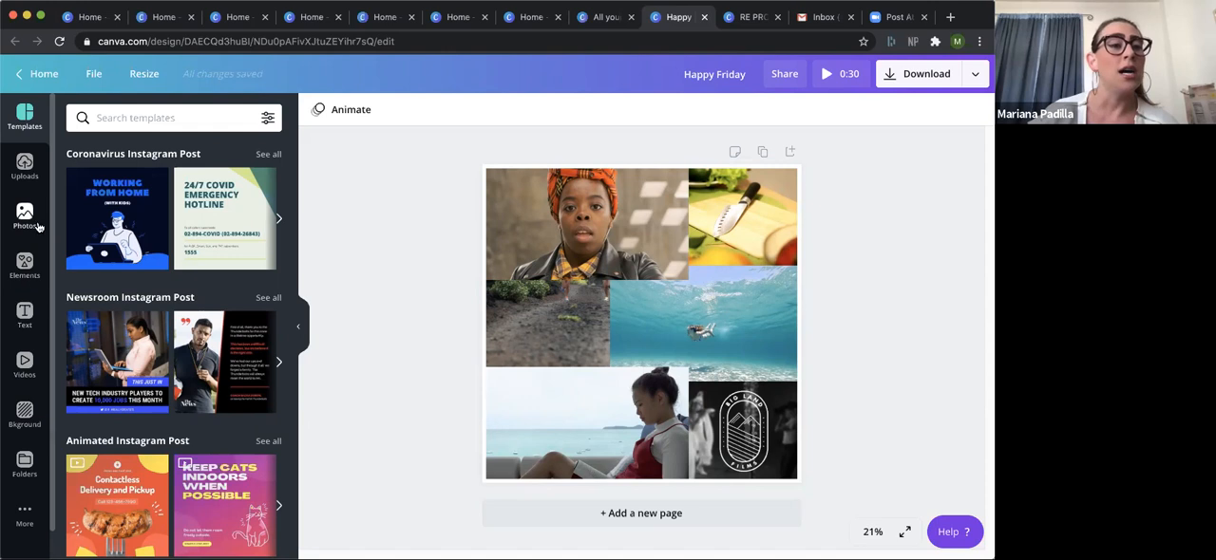
Filter the elements library to Animated and look through the resulting lines, stickers and charts.
left_click(25, 262)
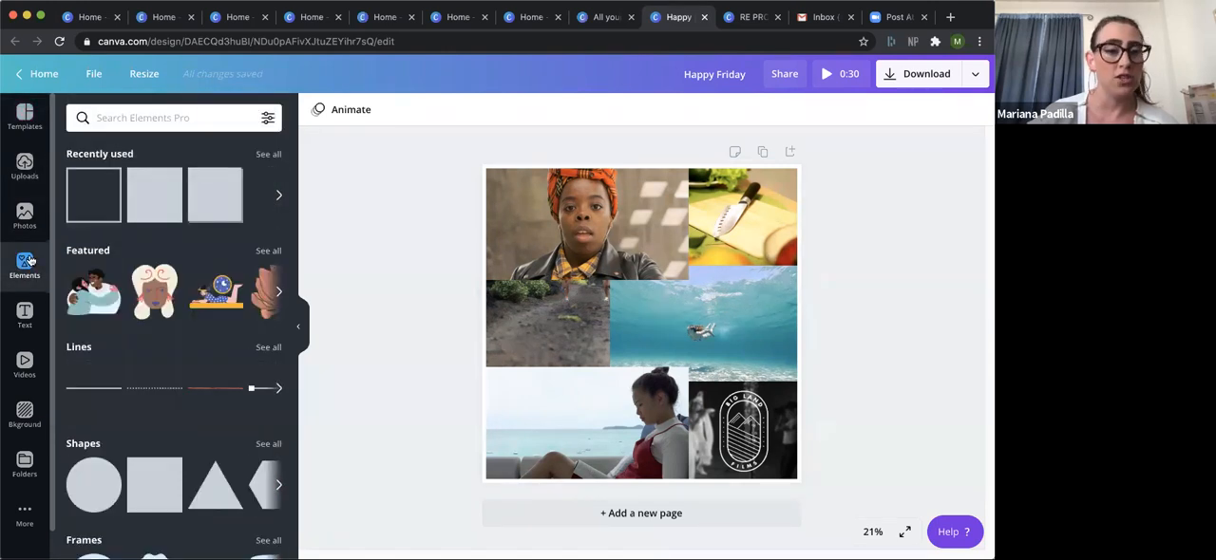
left_click_drag(294, 310, 310, 264)
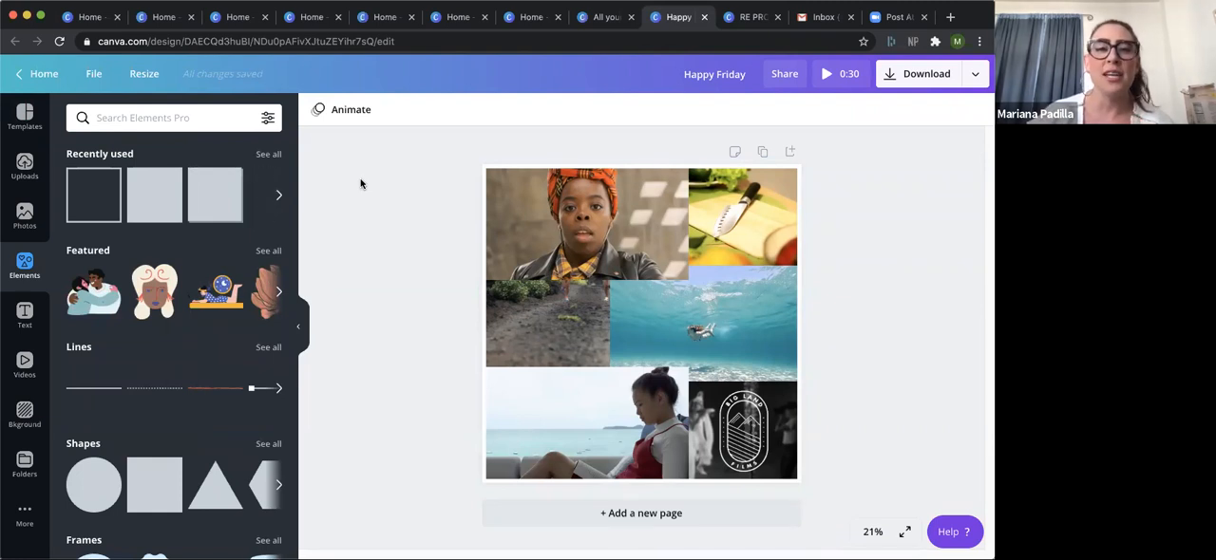
left_click(264, 121)
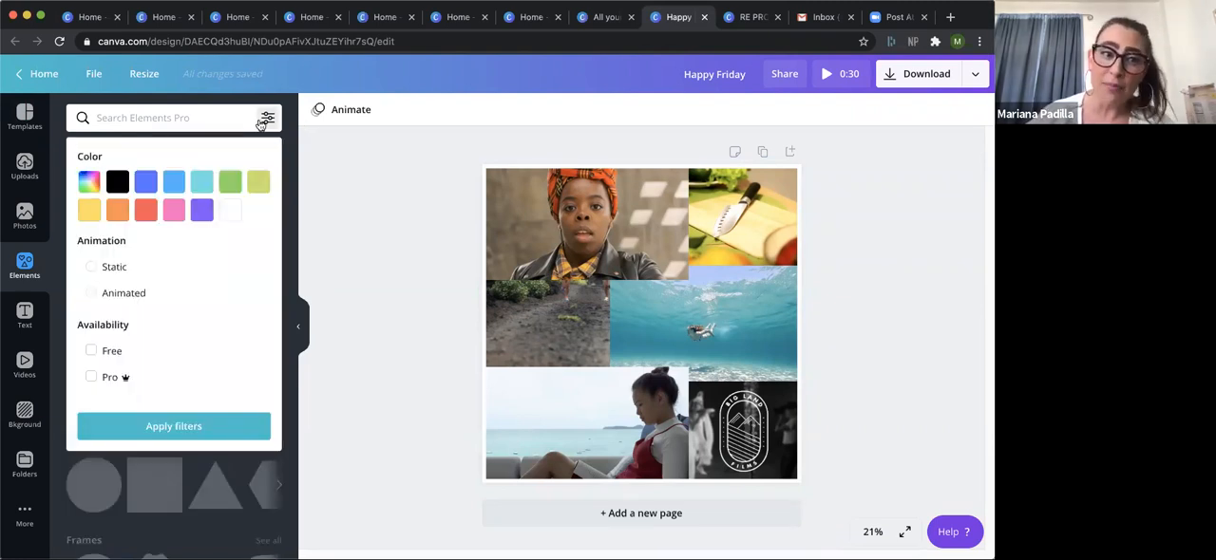
left_click(94, 296)
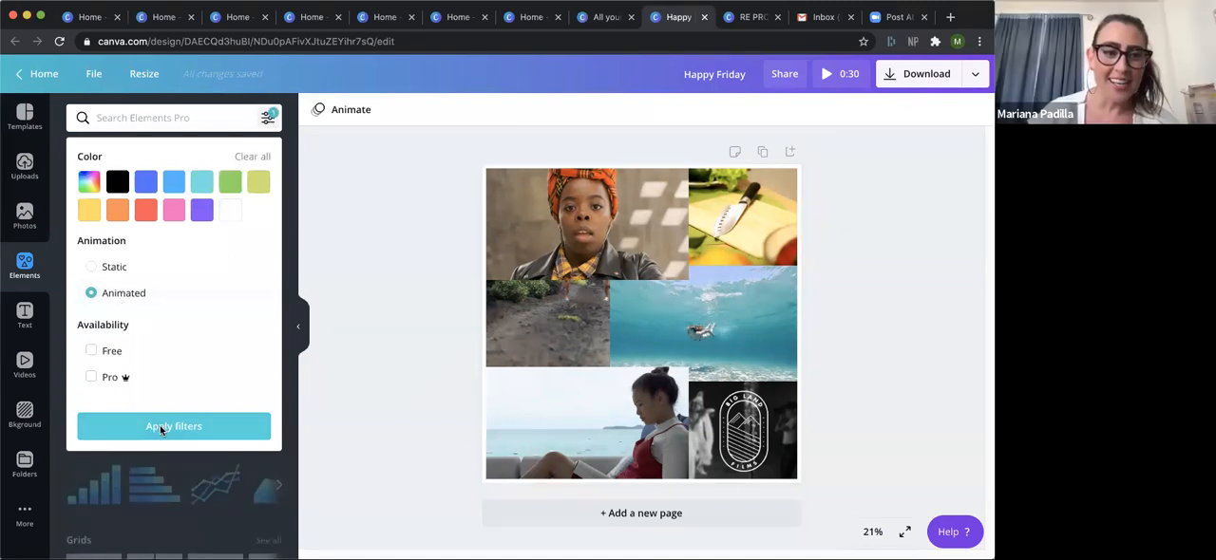
left_click(160, 429)
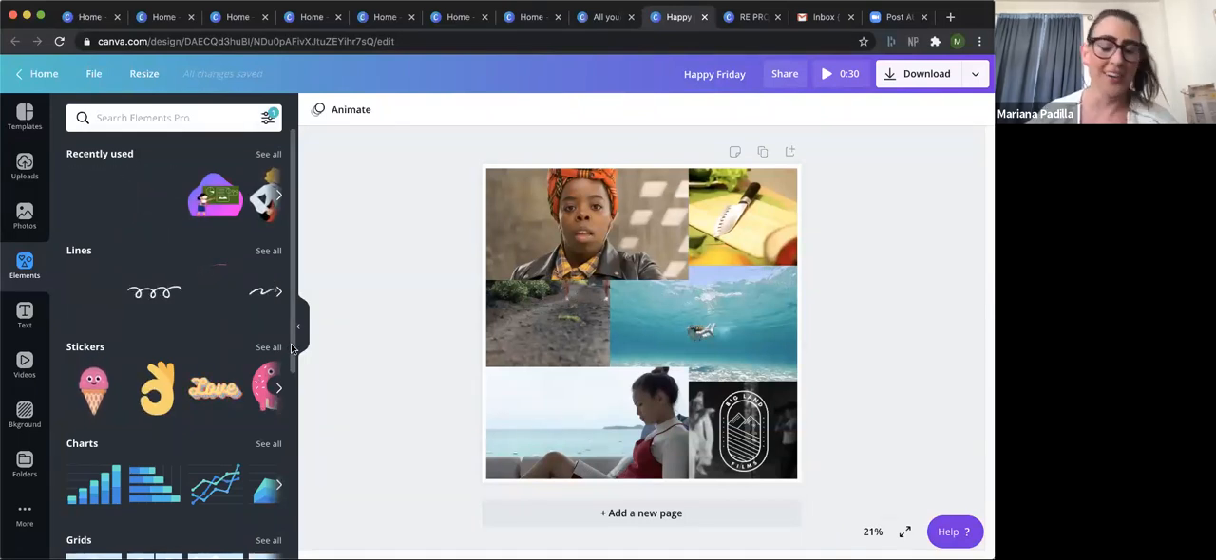
scroll(291, 363, "down", 1)
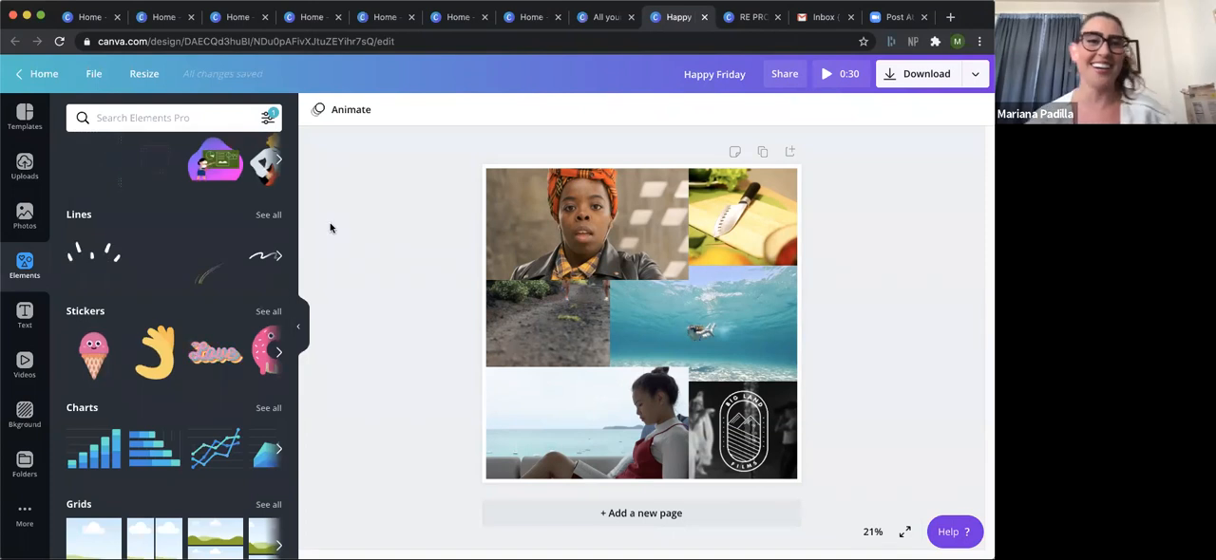
Bring up the element filter options again, and leave the Happy Friday design for the home page.
left_click(270, 119)
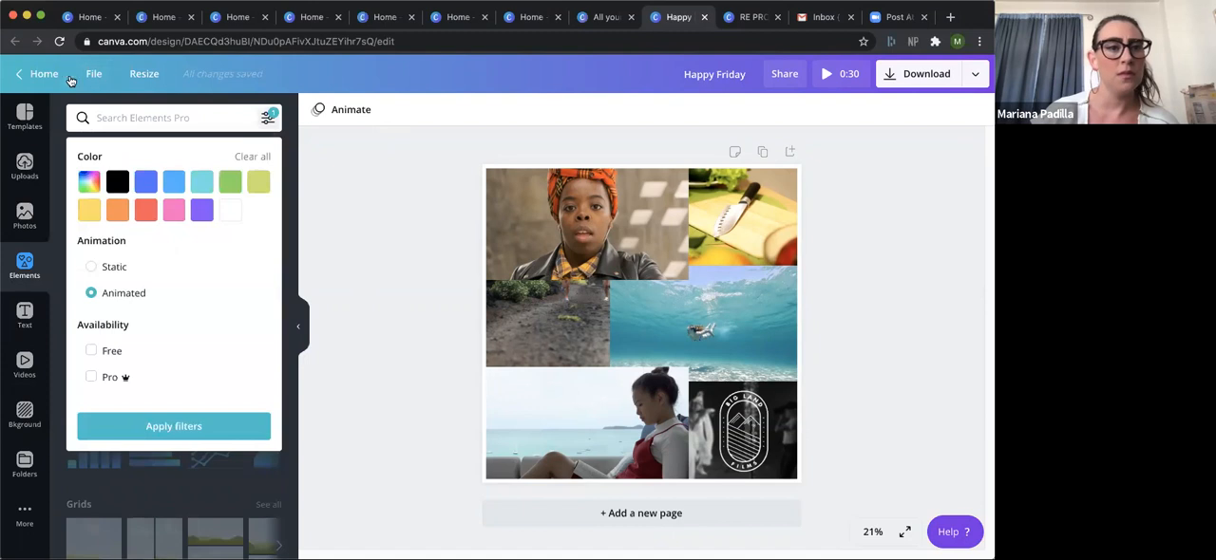
left_click(41, 76)
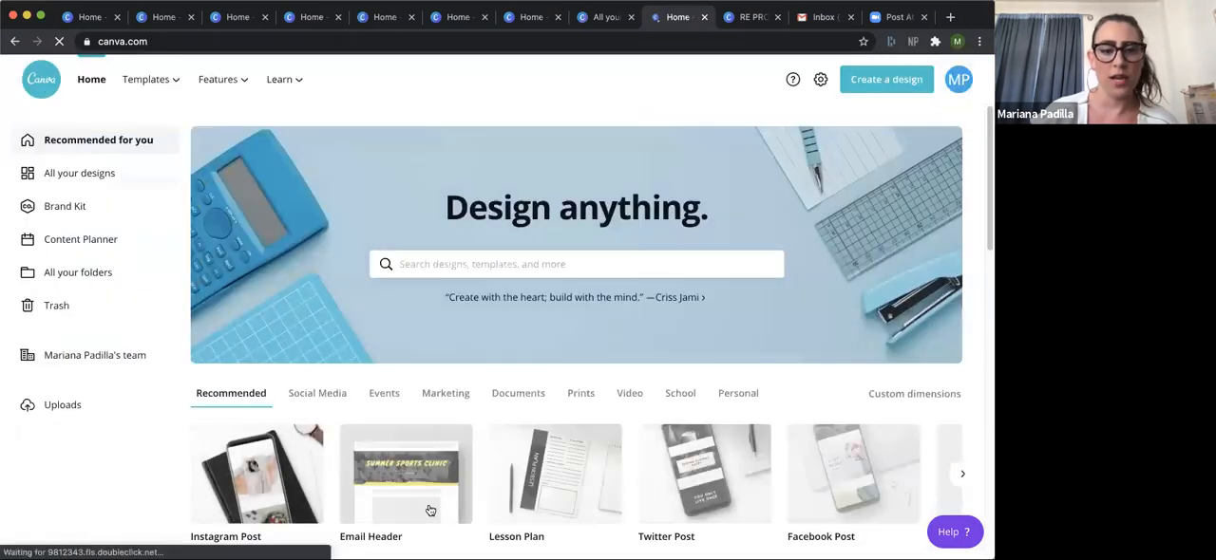
Open the untitled Instagram Post design, move the Sydney Opera House video just below the upper video, and trim its width to the page margin.
left_click_drag(986, 223, 985, 310)
left_click(275, 463)
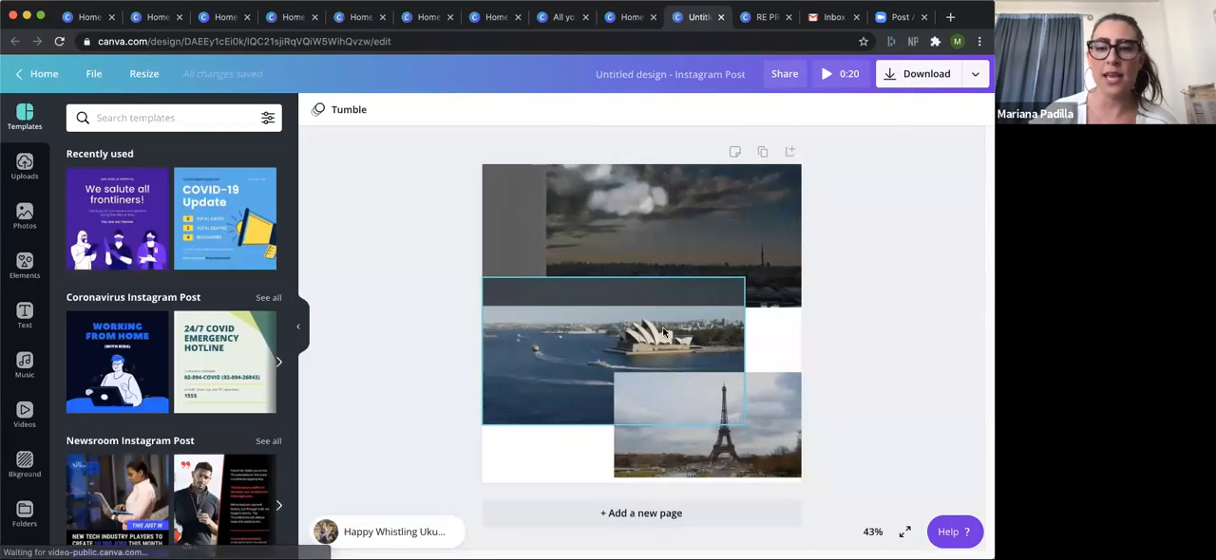
left_click(663, 332)
left_click_drag(663, 333, 695, 366)
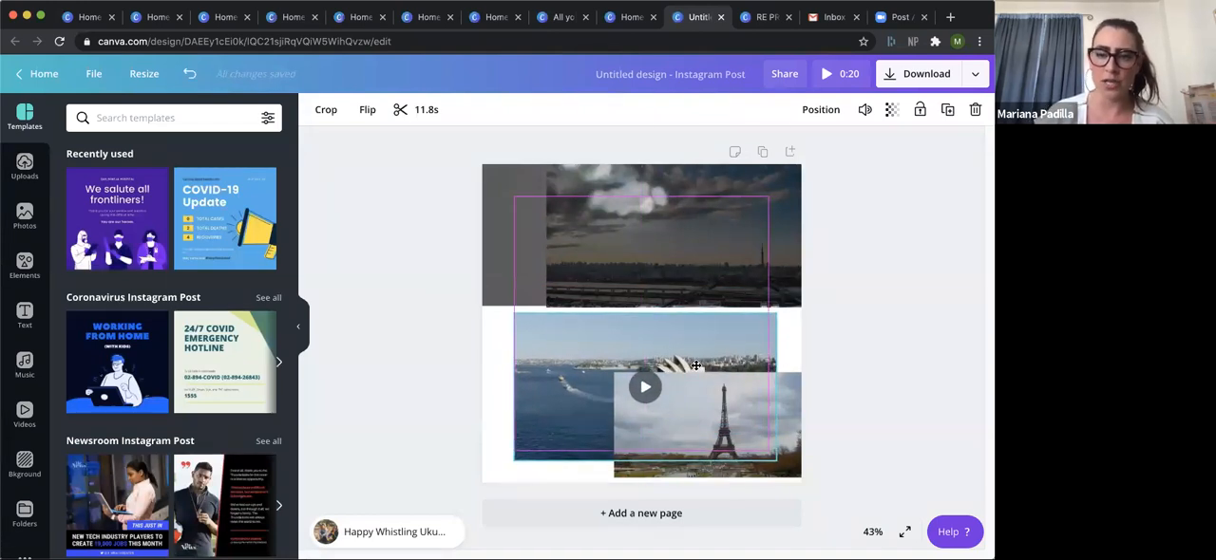
left_click_drag(695, 366, 695, 356)
left_click_drag(777, 367, 770, 367)
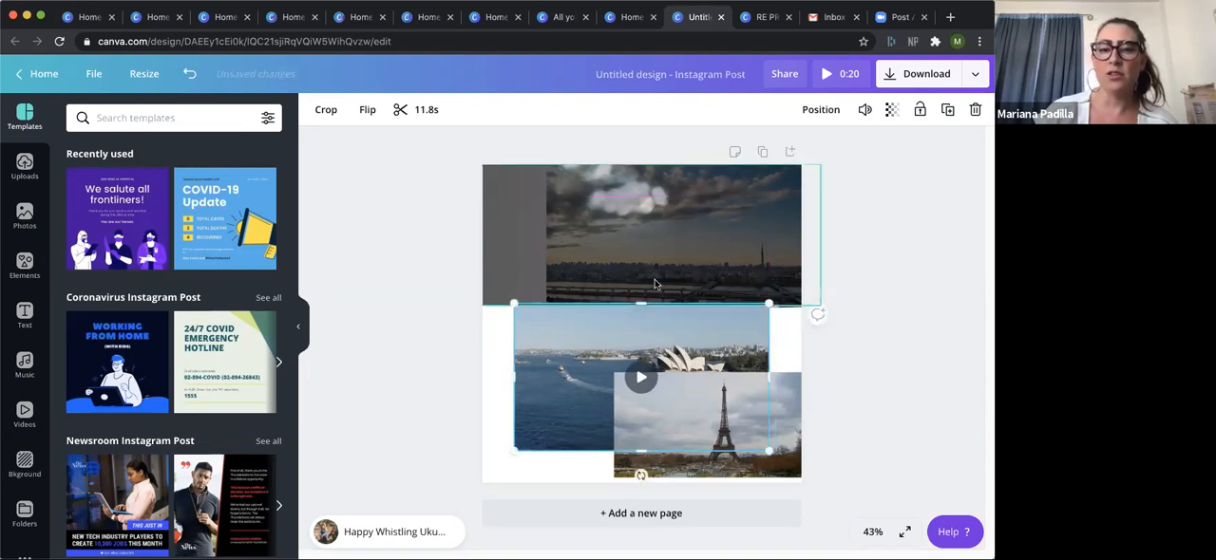
Try other positions for the Sydney Opera House video, and realign it between the side margins directly below the upper video.
left_click_drag(632, 332, 641, 301)
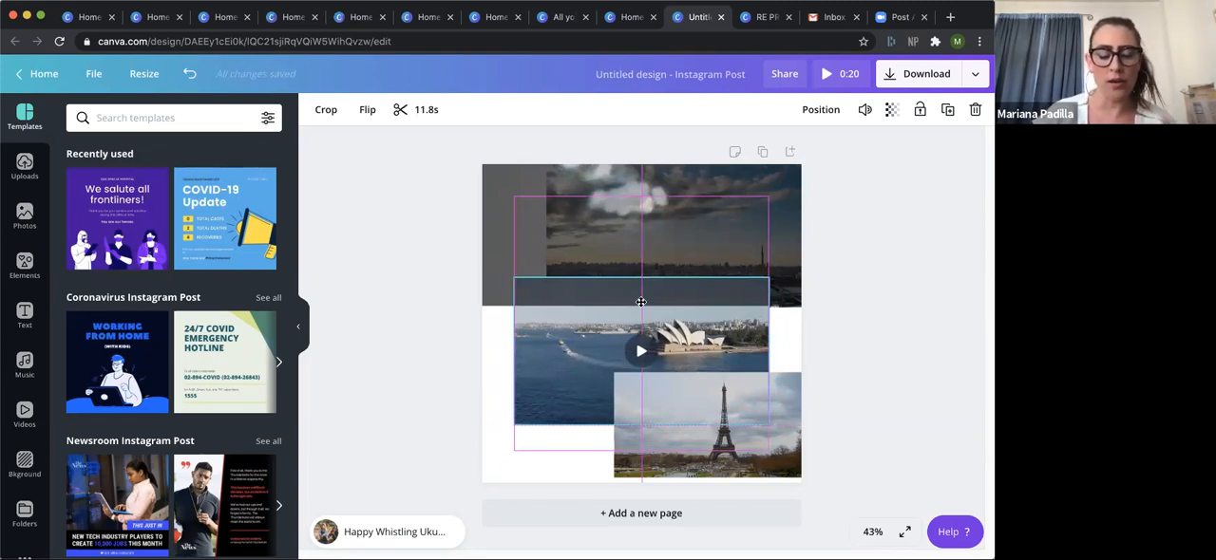
left_click_drag(641, 302, 622, 340)
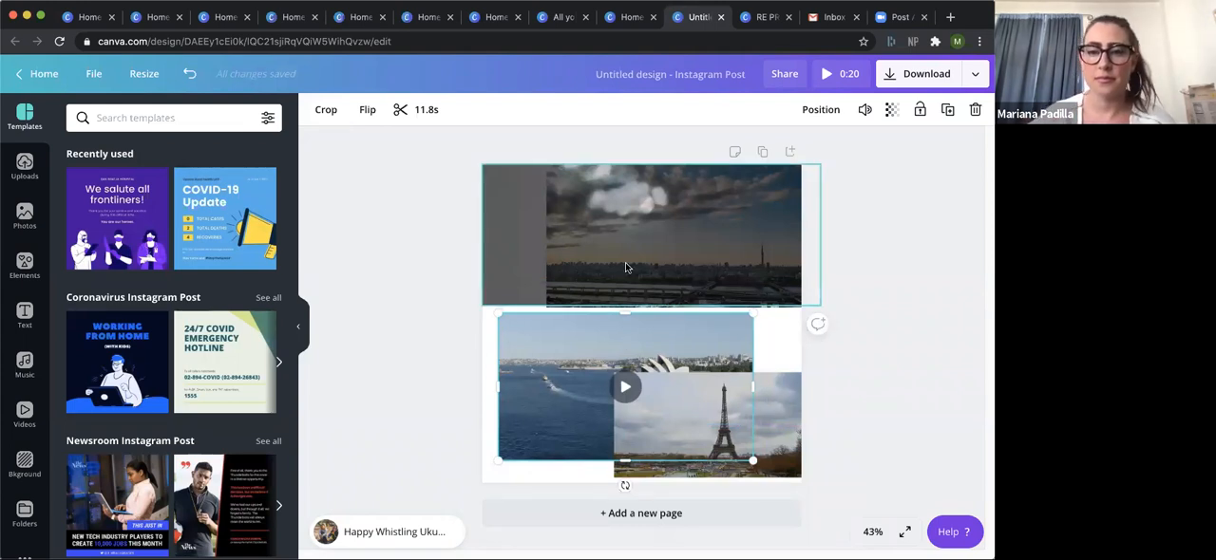
mouse_move(714, 336)
left_mouse_down()
mouse_move(710, 323)
mouse_move(730, 331)
left_mouse_up()
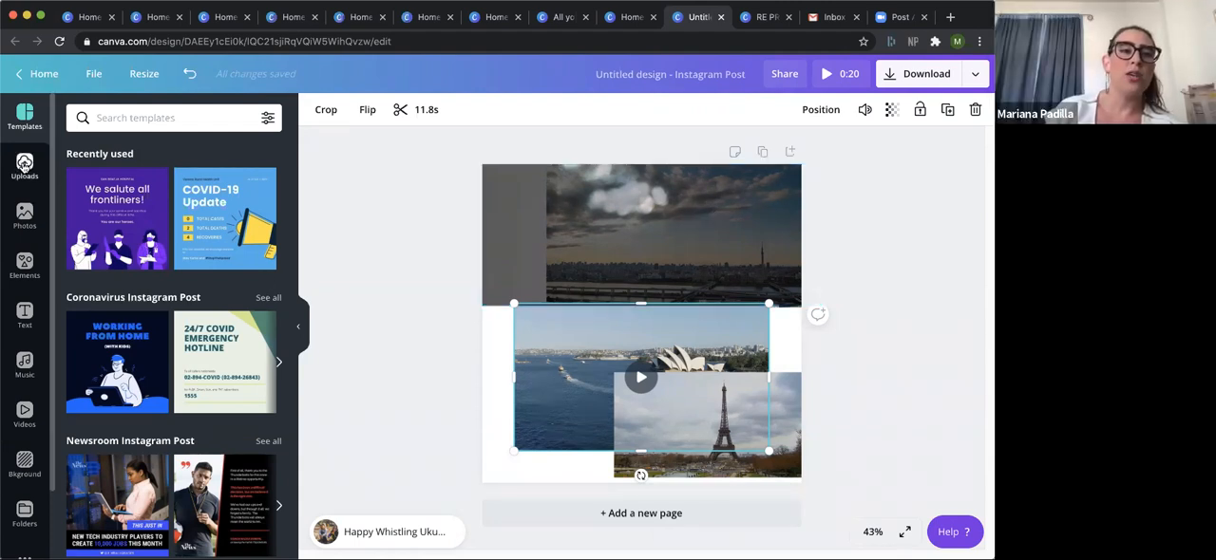
Look through the uploaded videos and images, the available apps, and the design folders.
left_click(24, 165)
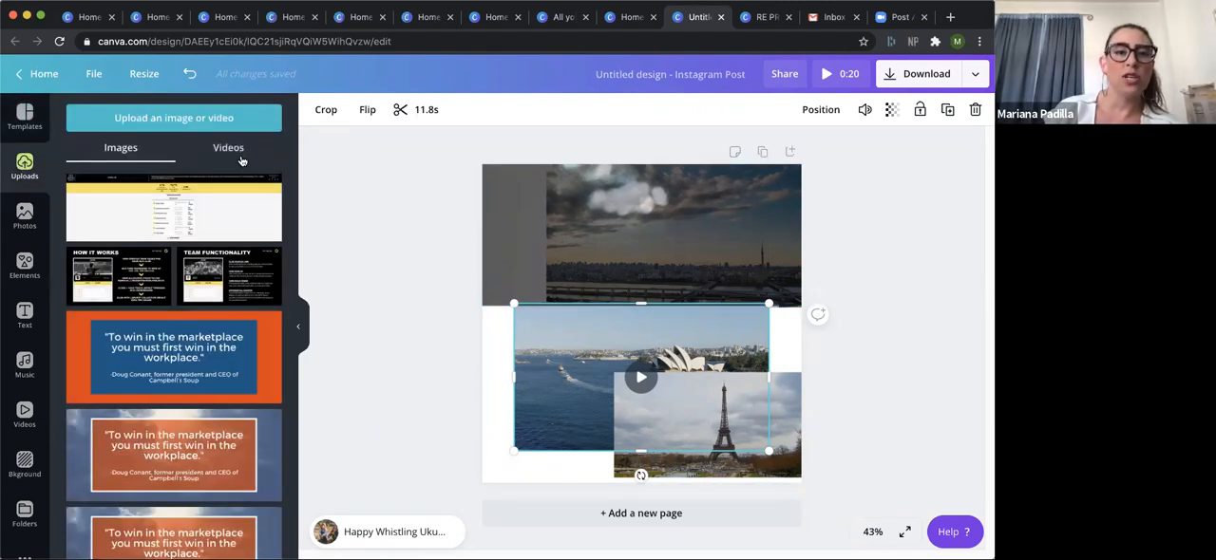
left_click(229, 149)
left_click(119, 149)
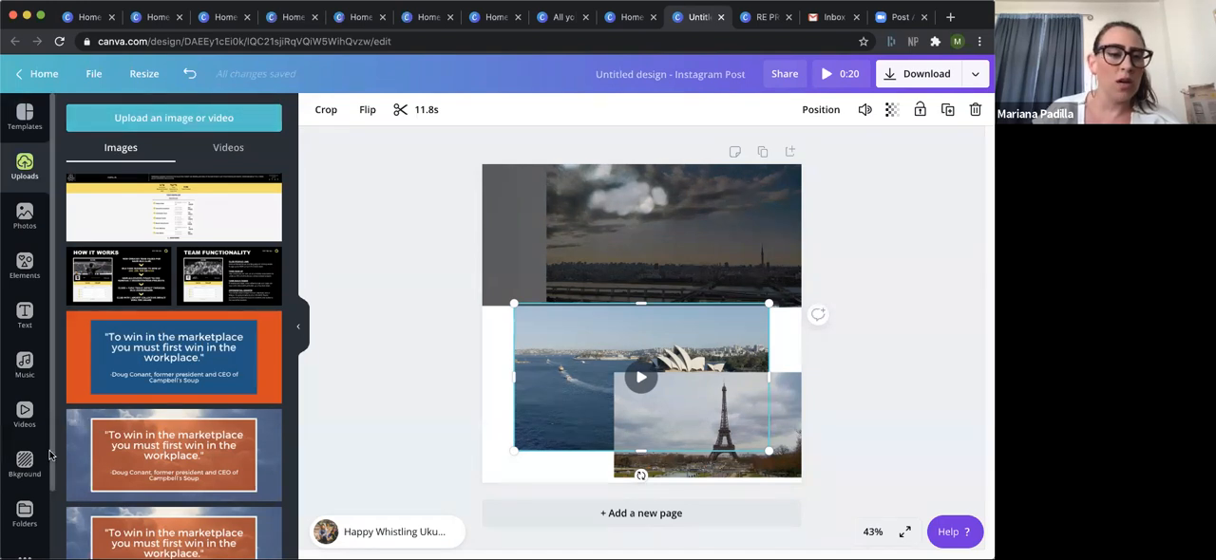
scroll(38, 475, "down", 2)
left_click(26, 499)
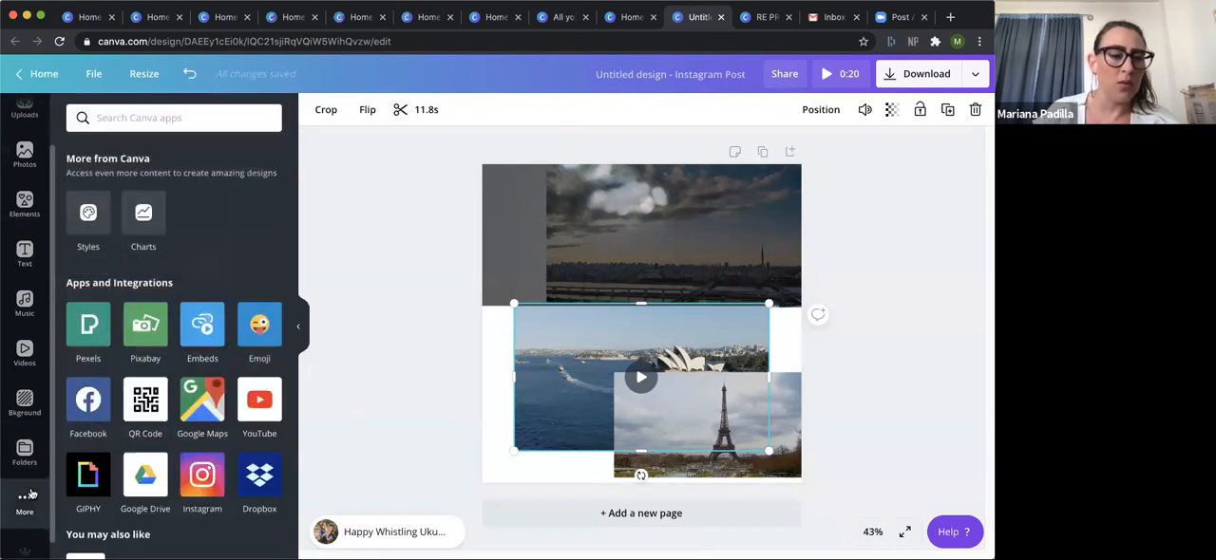
left_click(23, 458)
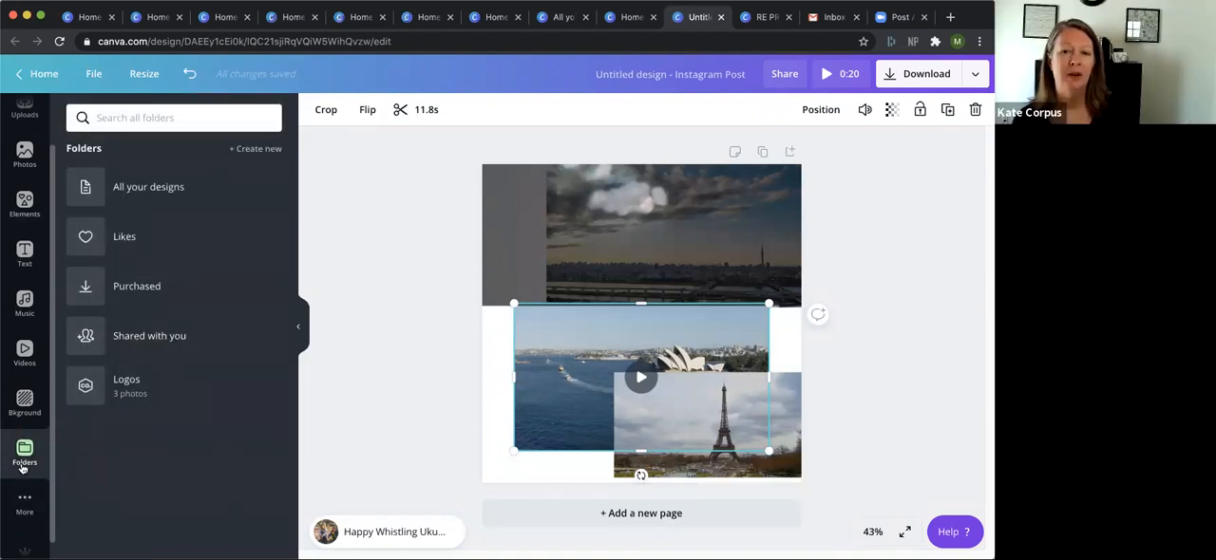
Browse the Canva apps and integrations, from Styles and Charts through to the end of the suggested apps.
left_click(26, 502)
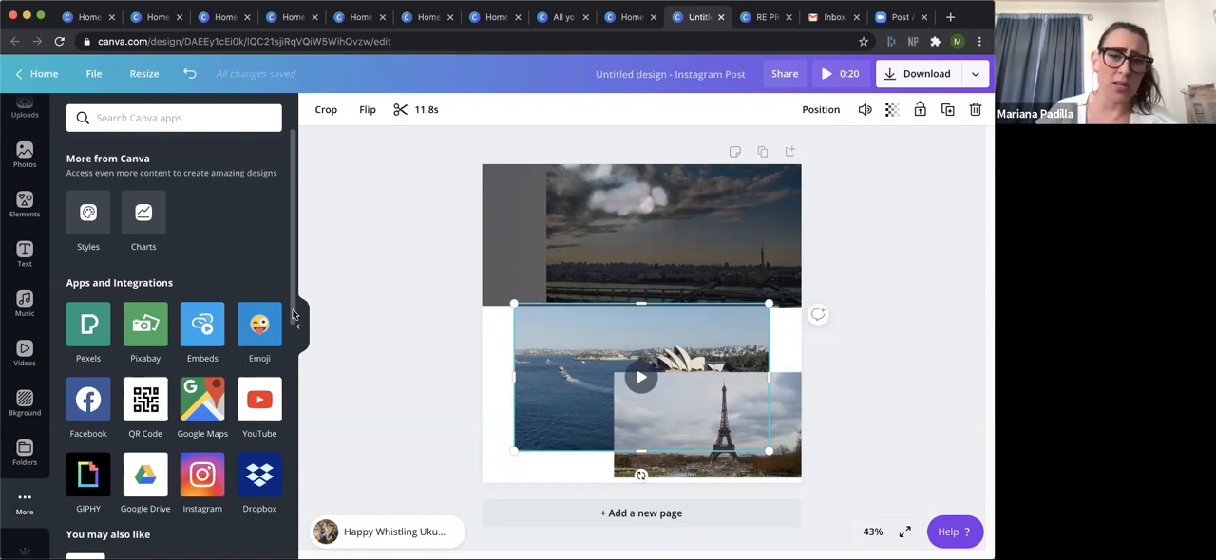
left_click_drag(292, 314, 326, 217)
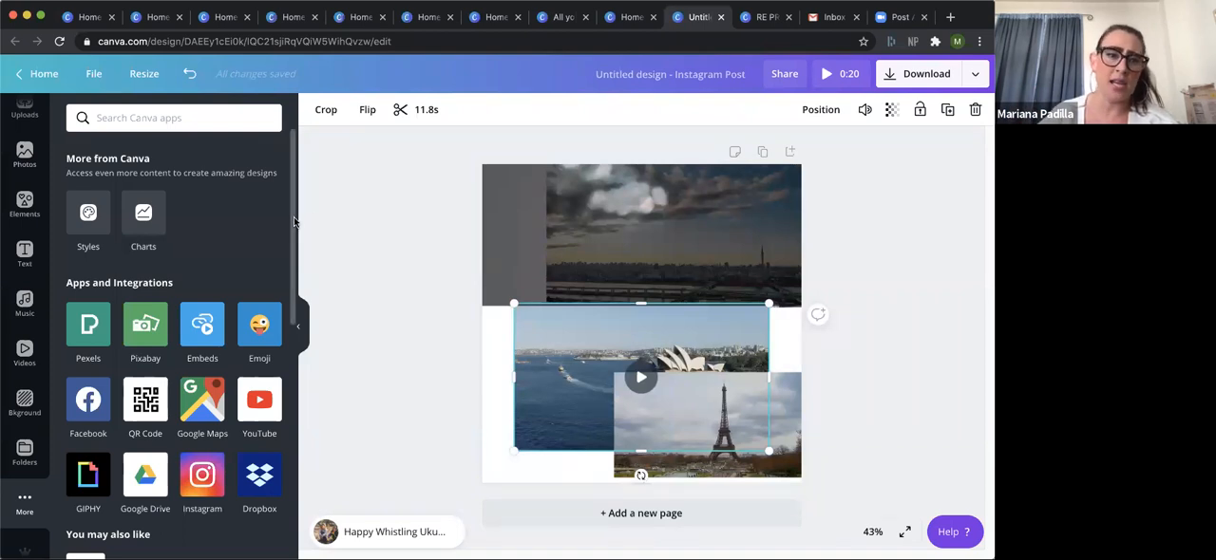
scroll(287, 239, "down", 3)
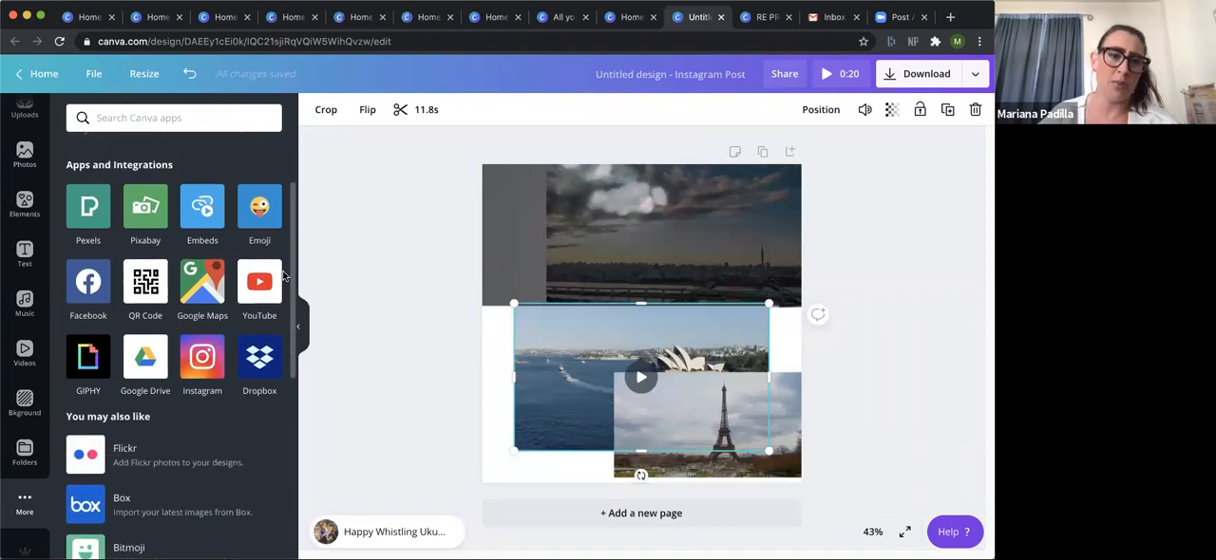
scroll(275, 304, "down", 3)
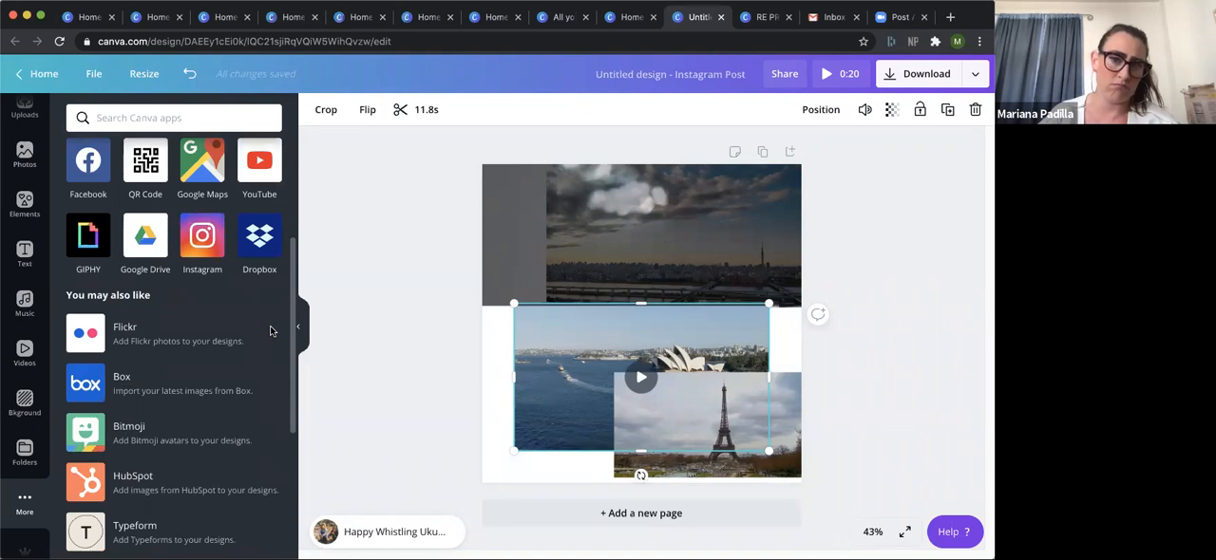
scroll(288, 458, "down", 1)
scroll(288, 458, "down", 5)
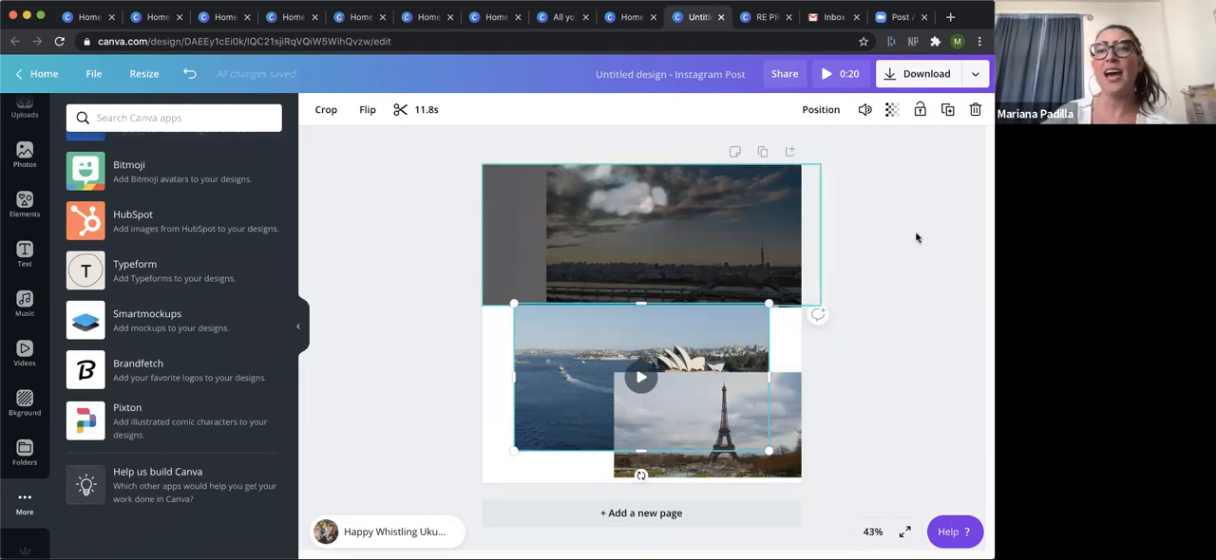
Connect Facebook as a publishing destination for the design and choose the Red Lab Marketing page.
left_click(978, 75)
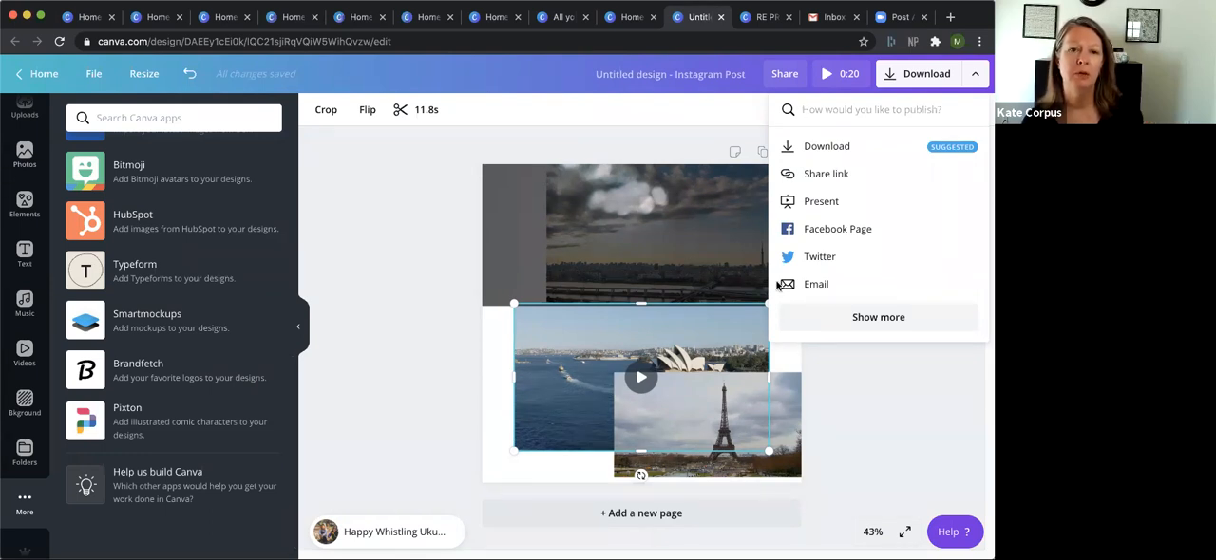
left_click(853, 238)
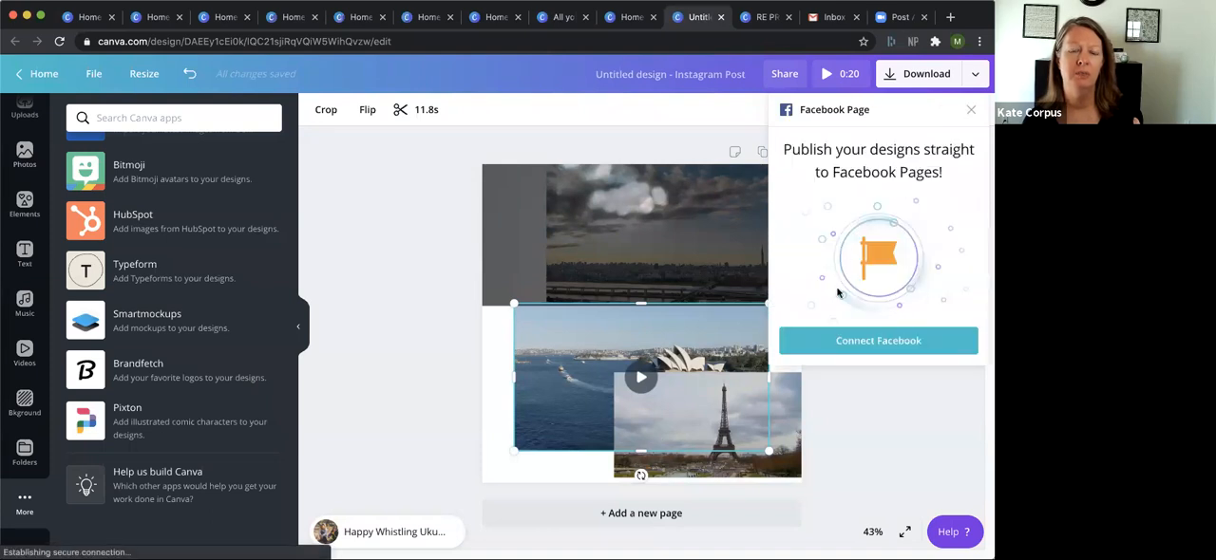
left_click(846, 339)
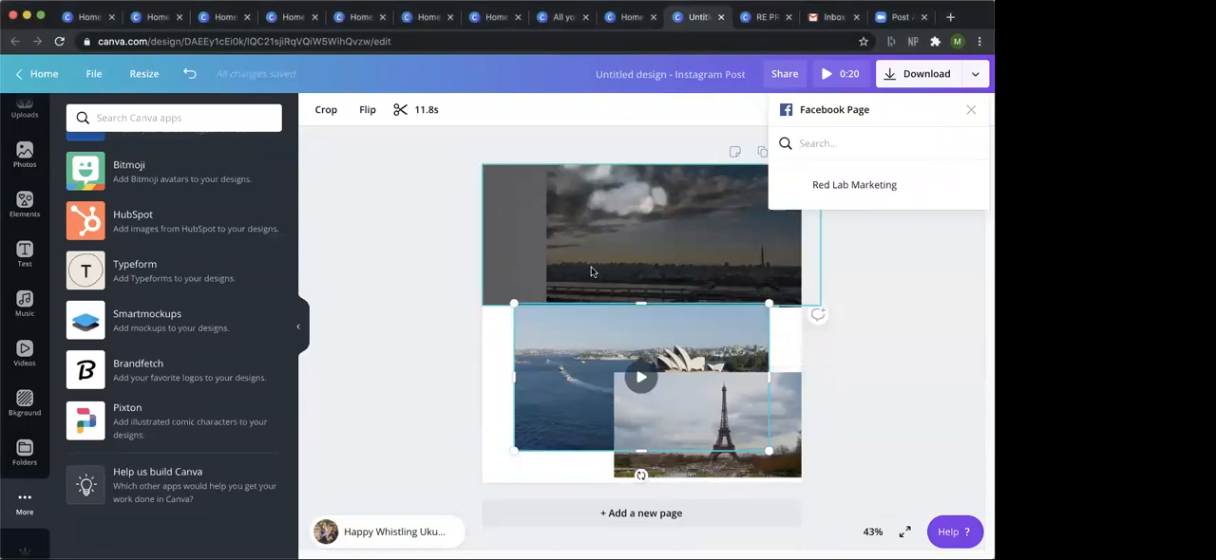
left_click(837, 193)
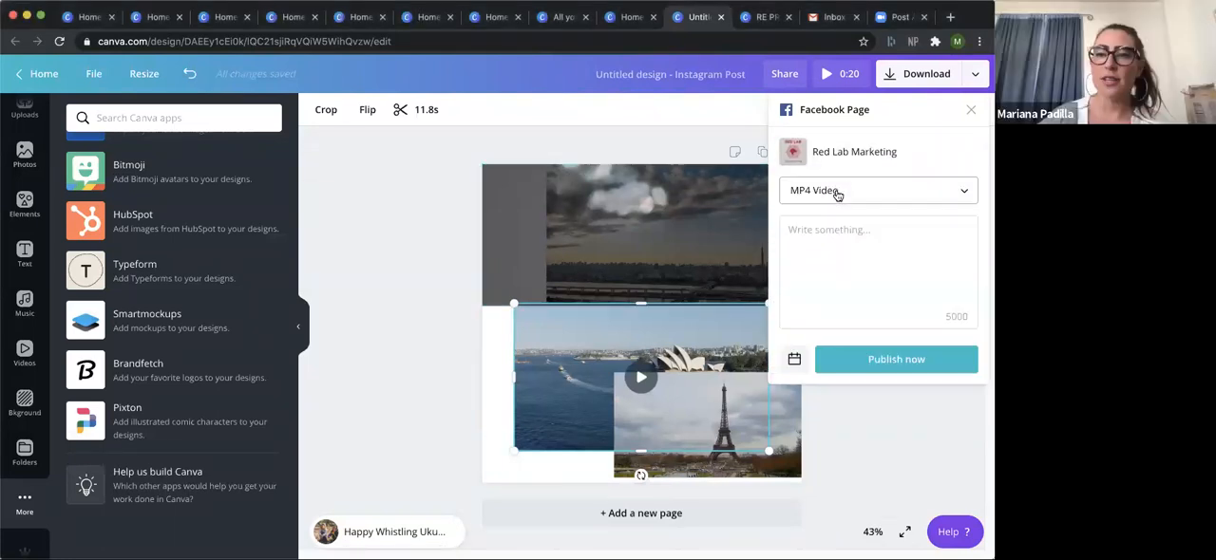
Enter the placeholder caption "fnfnfls" for the Facebook post, delete it, and dismiss the publishing options without posting.
left_click(838, 232)
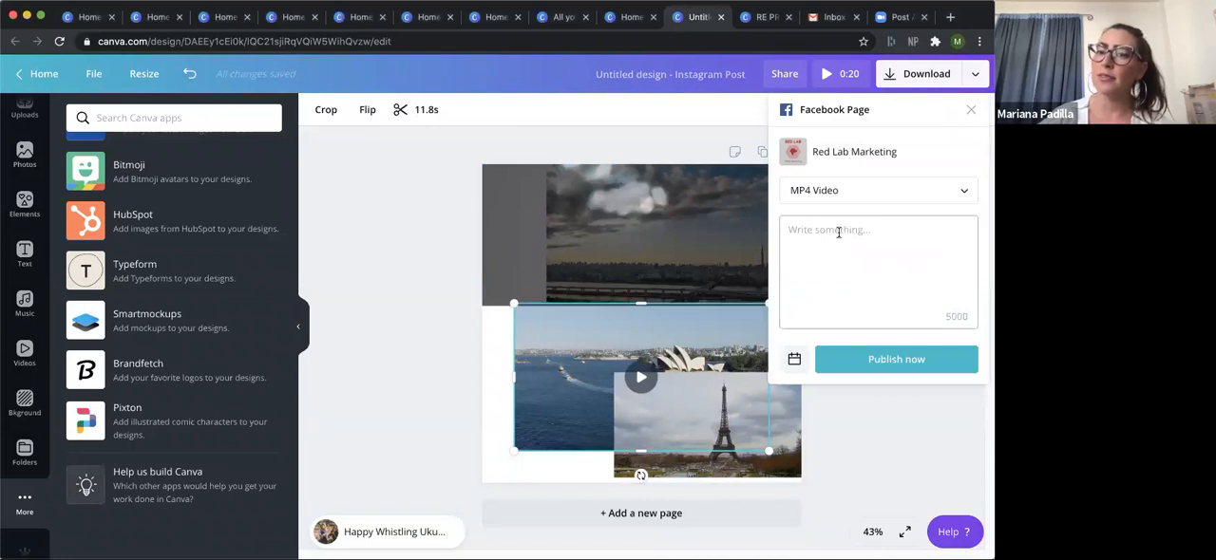
type("fnfnfls")
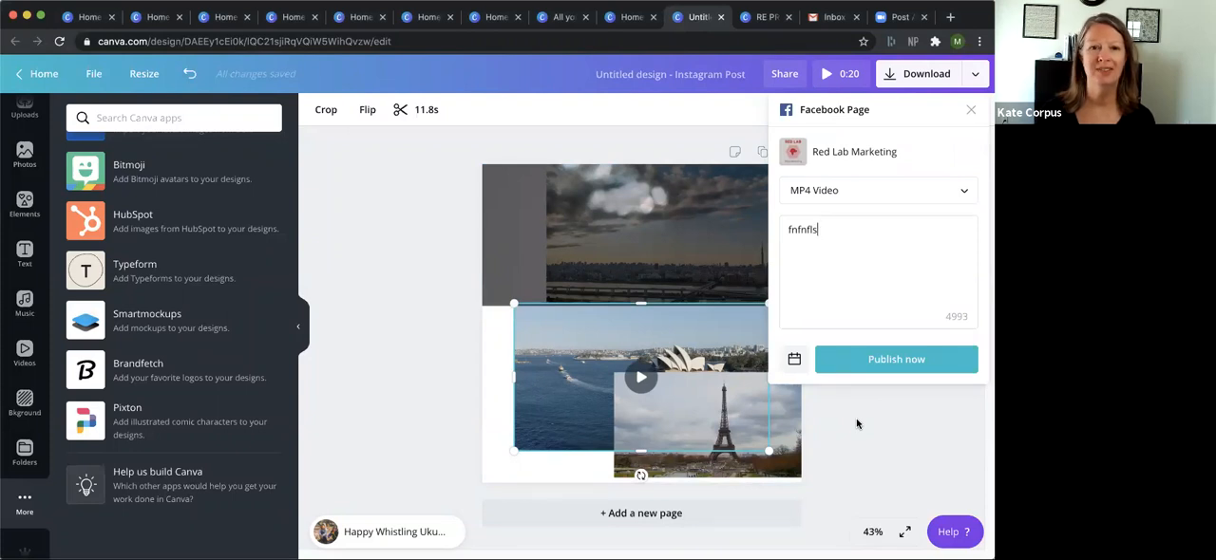
left_click(813, 233)
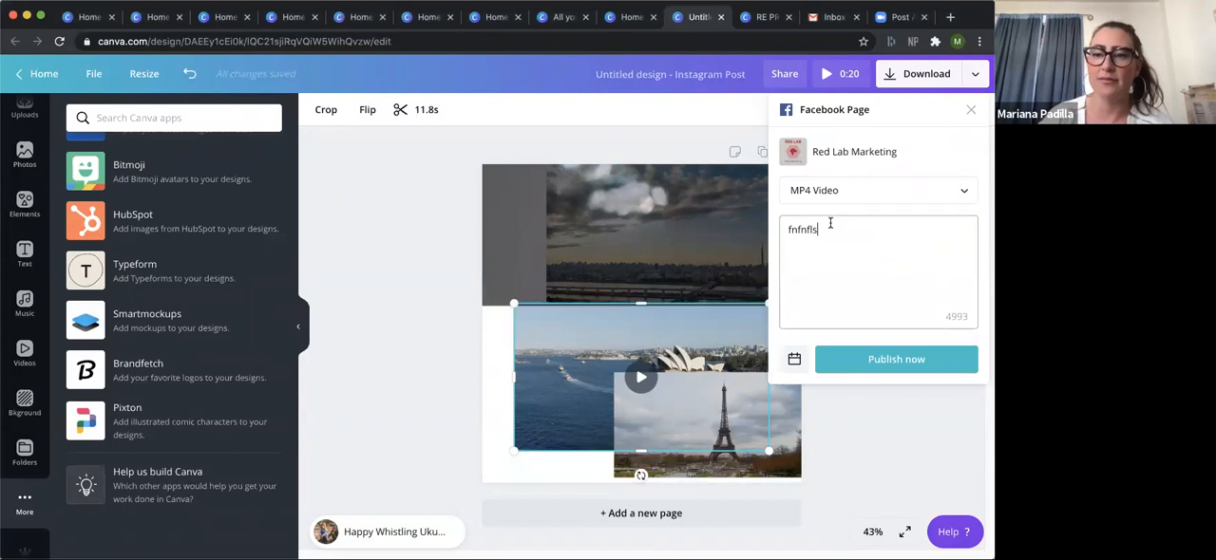
left_click_drag(812, 233, 781, 233)
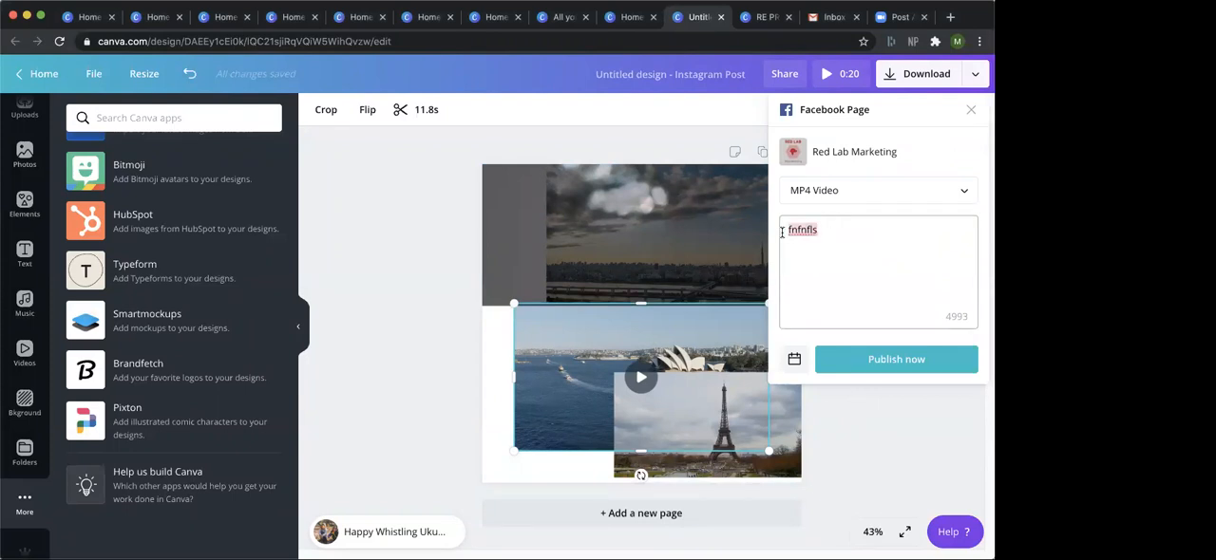
key("BackSpace")
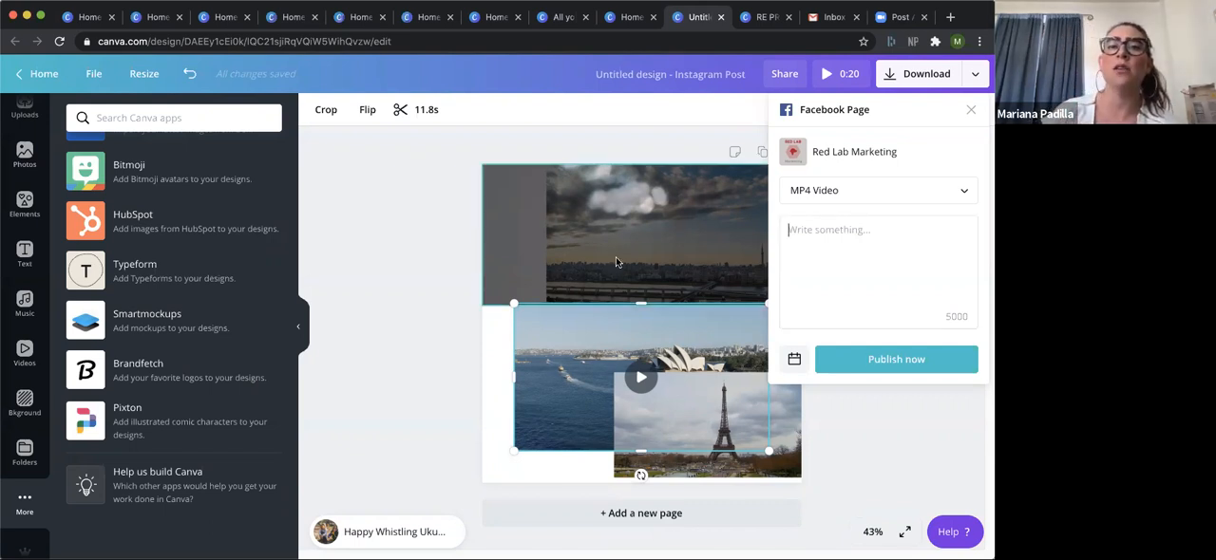
left_click(605, 149)
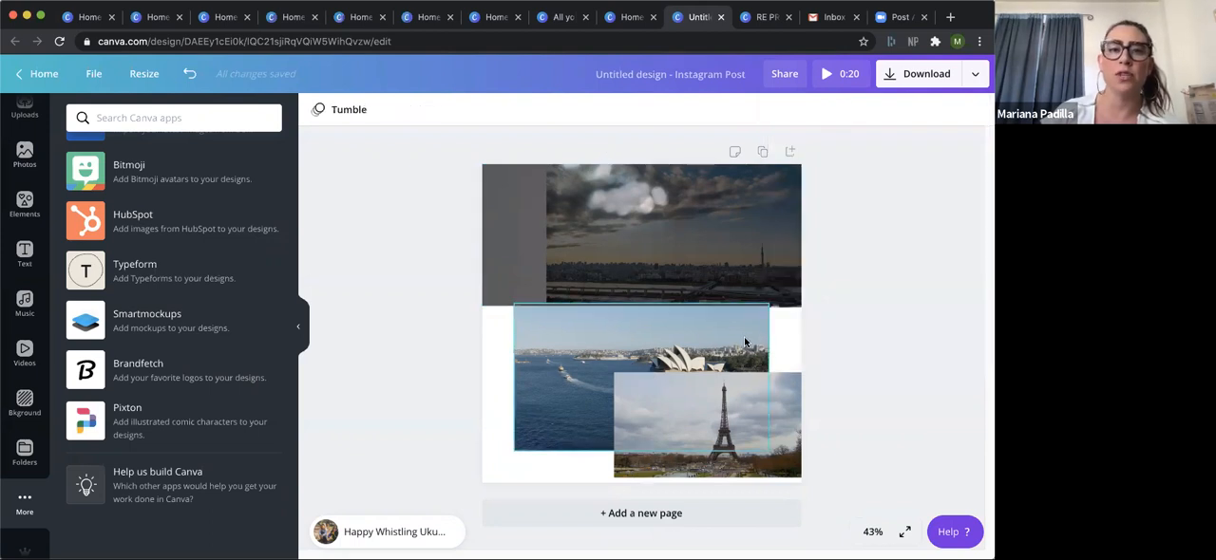
left_click(503, 356)
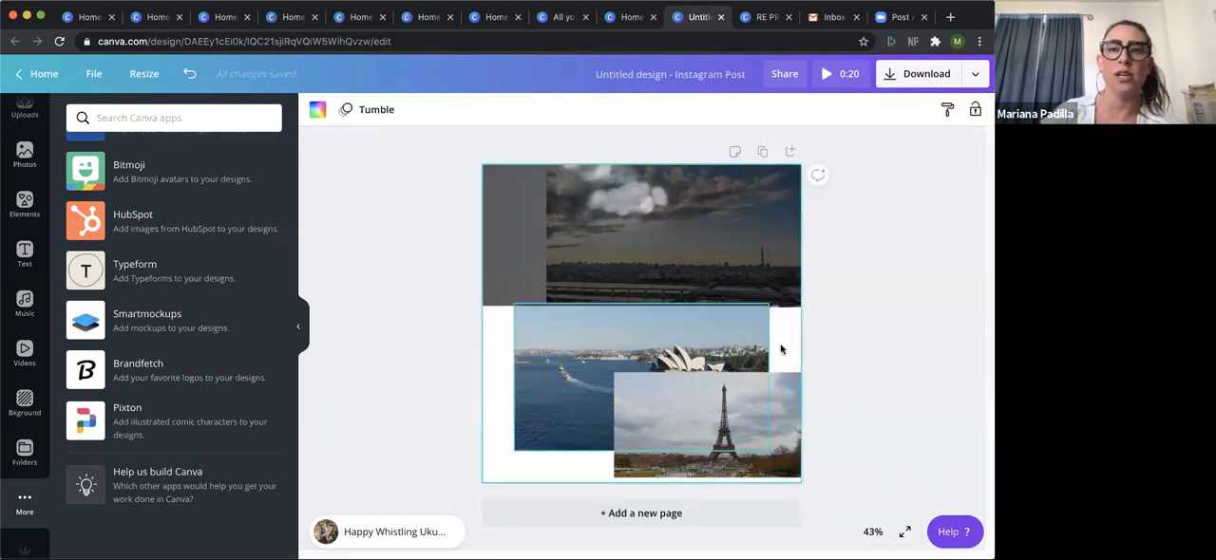
left_click(772, 299)
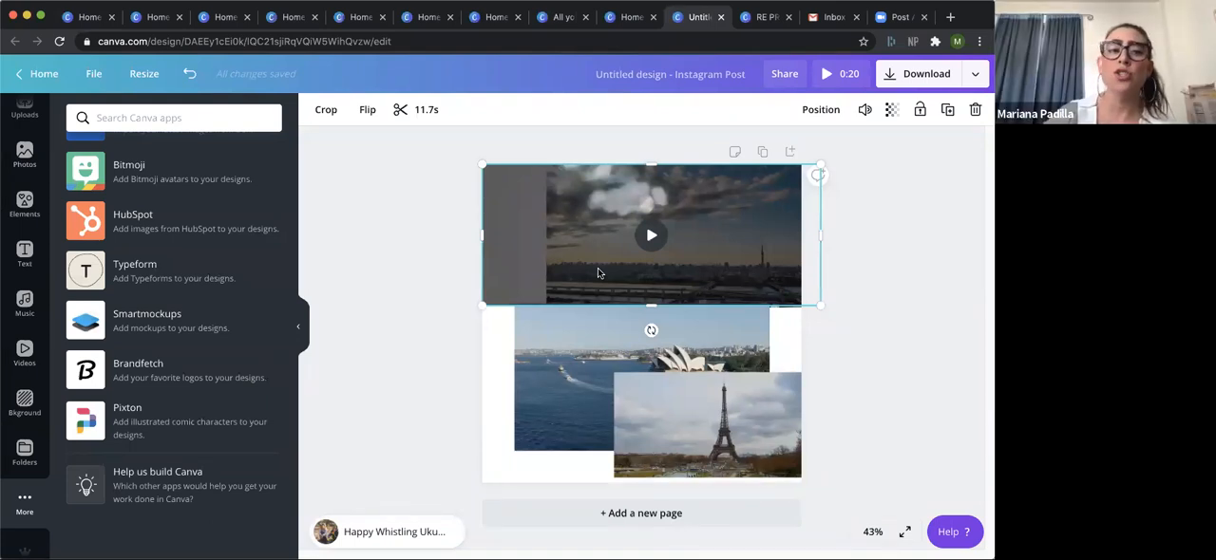
left_click_drag(295, 471, 313, 259)
scroll(241, 429, "down", 6)
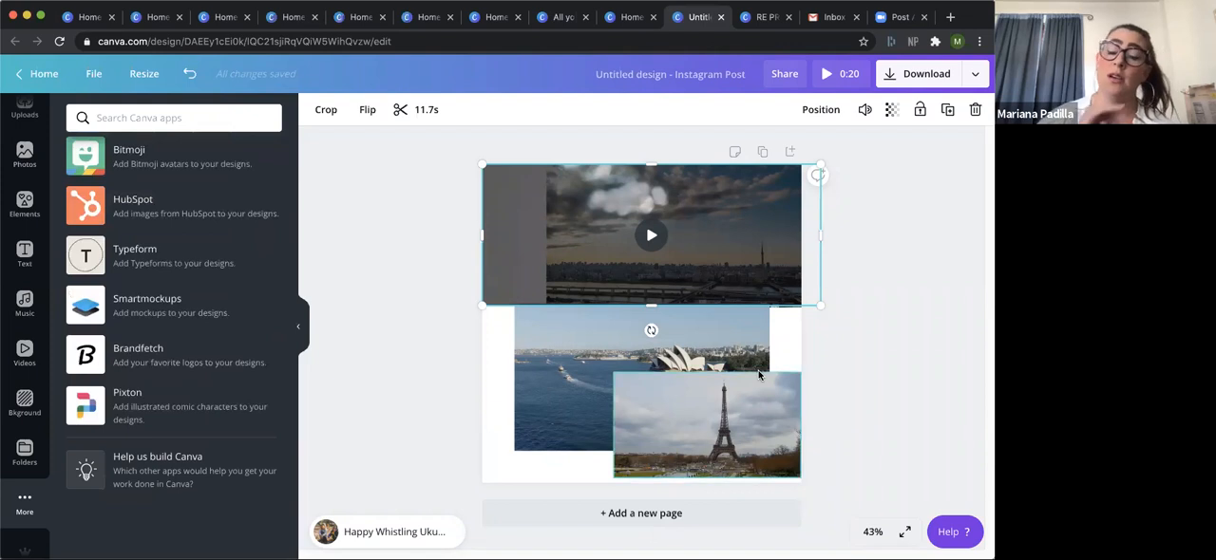